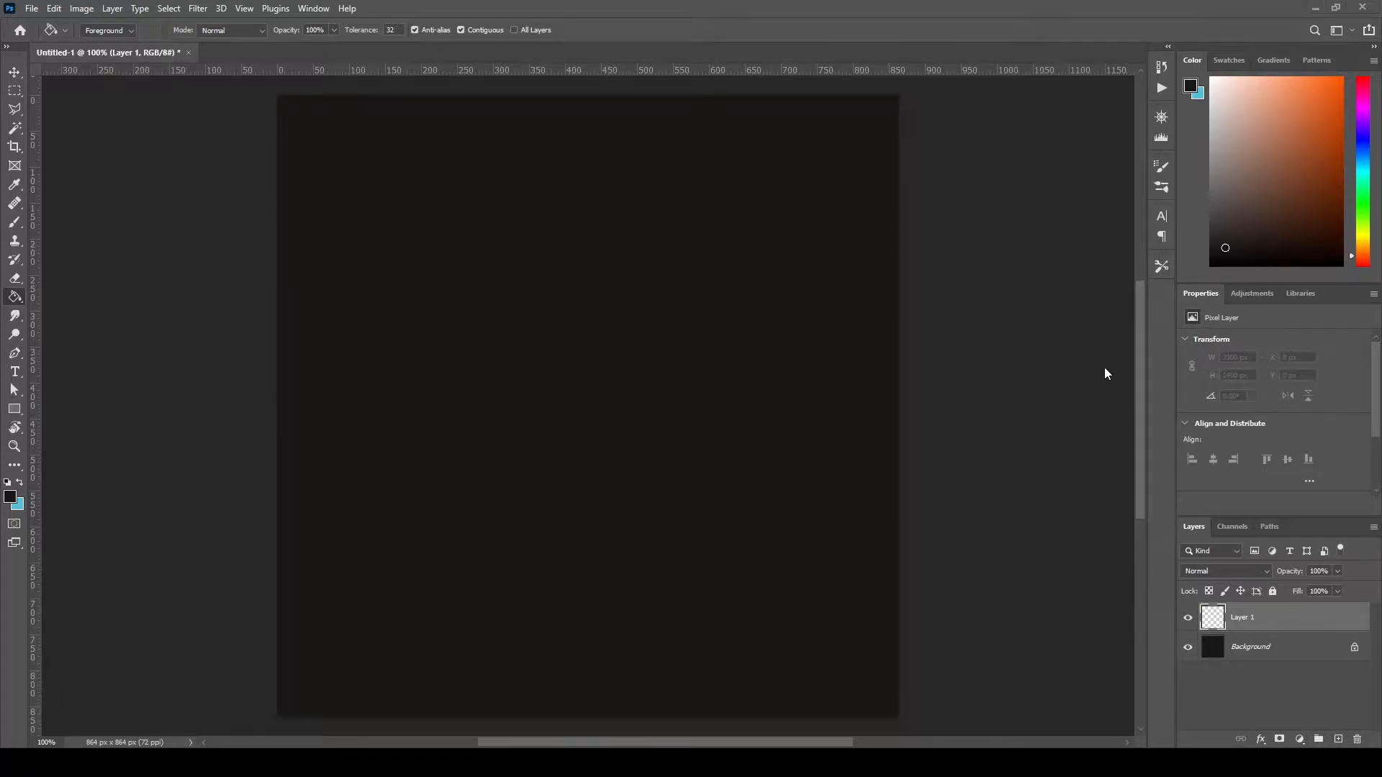
- Set the foreground color to hex e6af2e and switch to the Brush tool
left_click(19, 488)
left_click(10, 497)
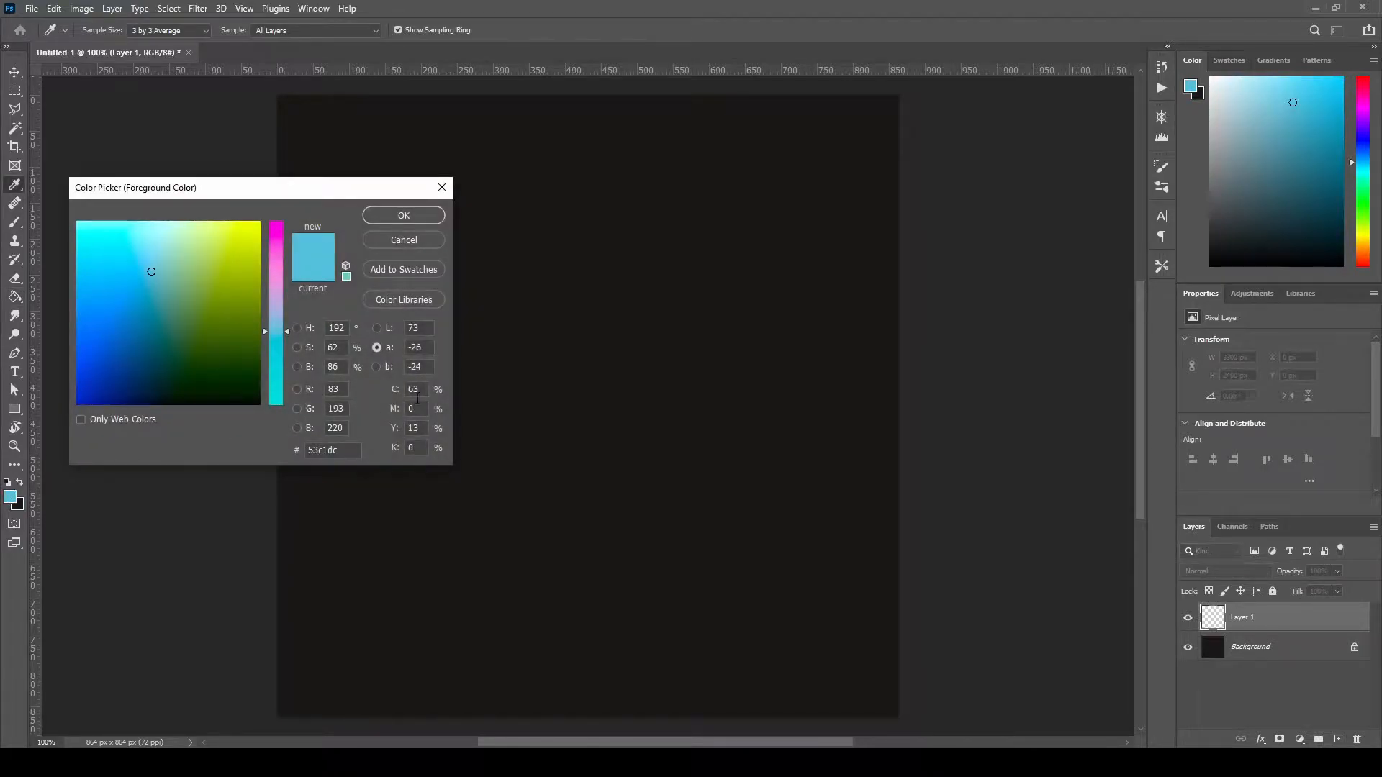
double_click(324, 450)
type("e6af2e")
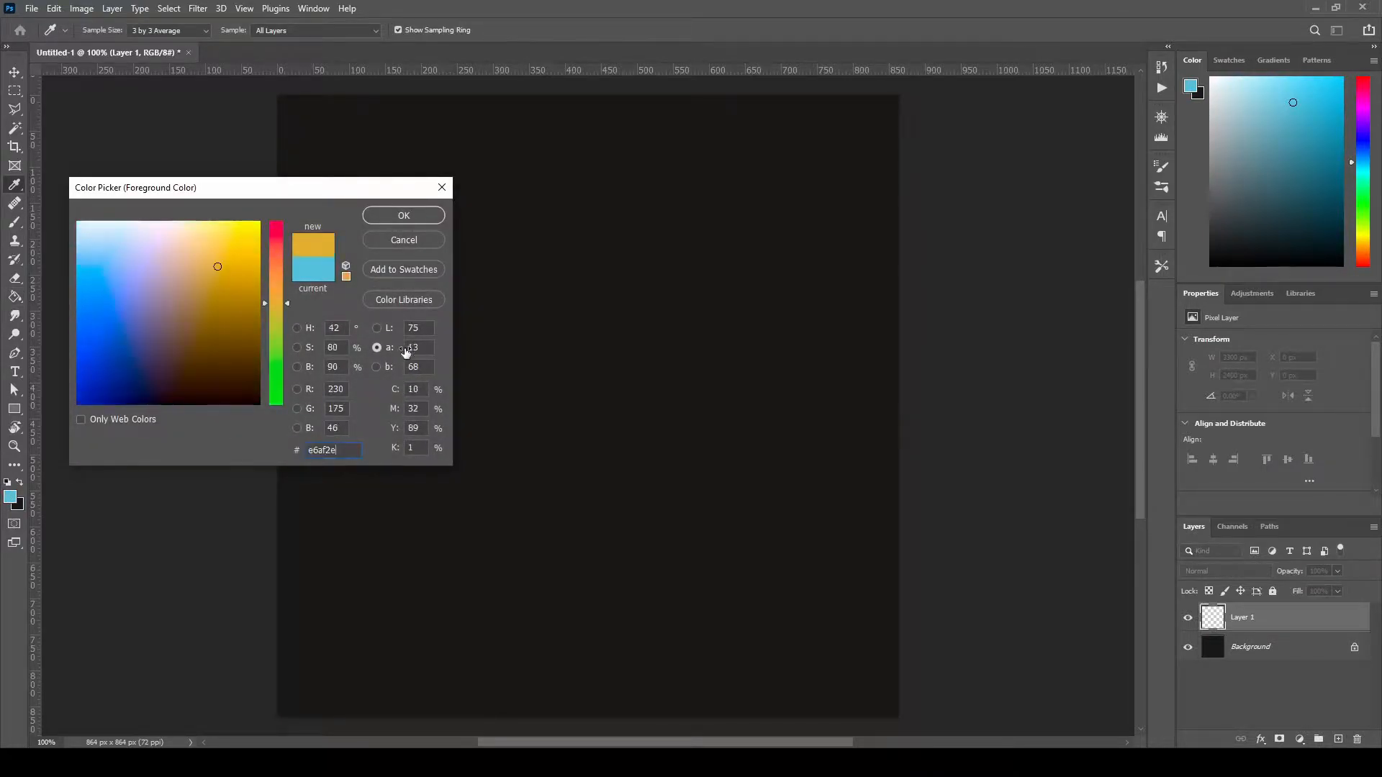
left_click(398, 215)
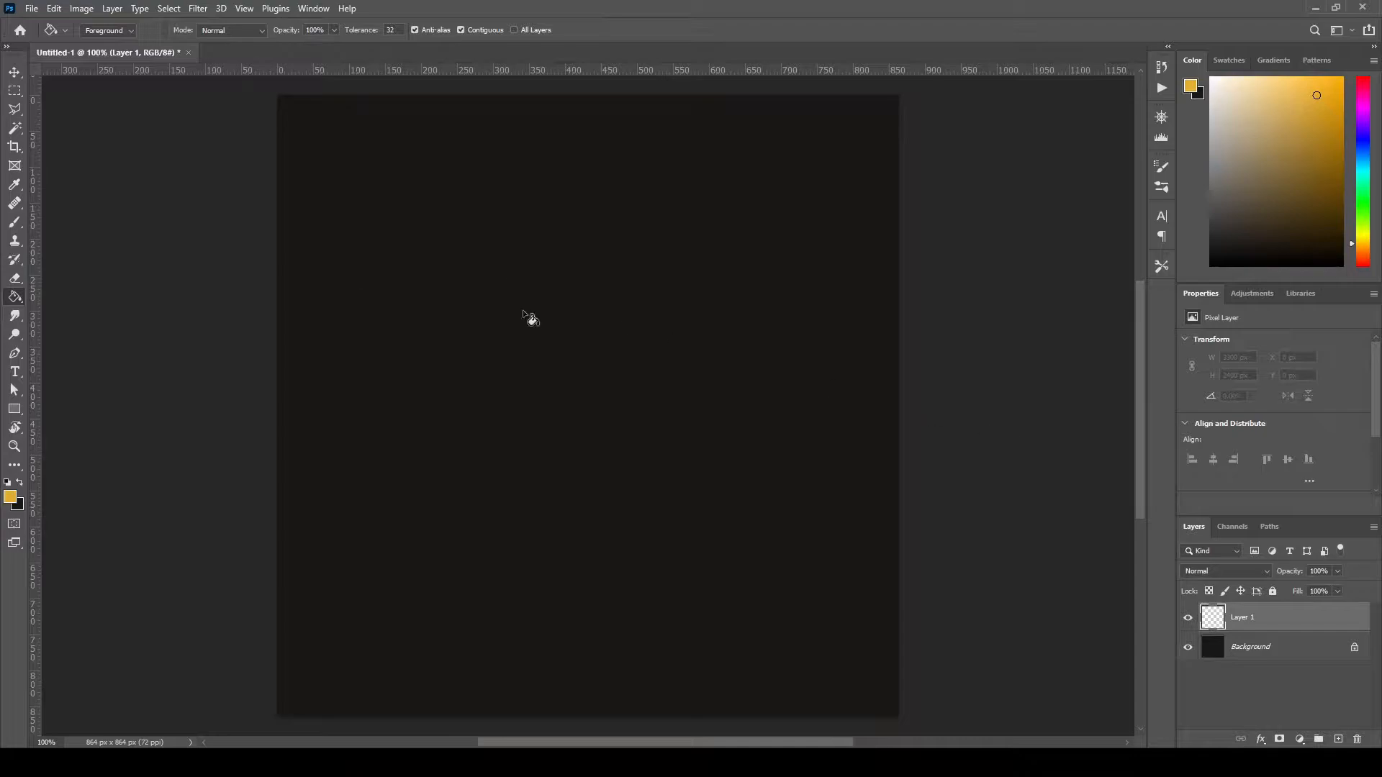
left_click(14, 222)
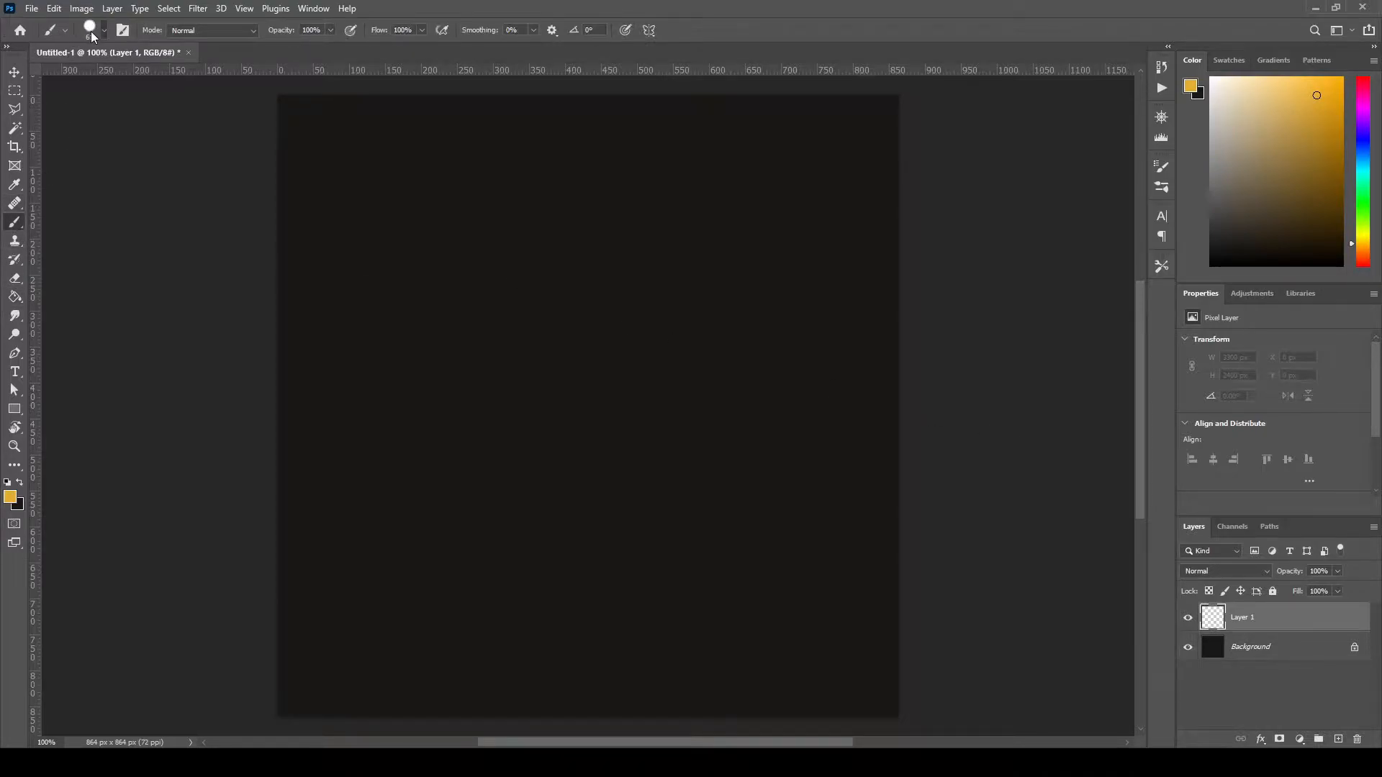
- Try a 5 px brush size with a diagonal test stroke, then undo the stroke
right_click(111, 103)
double_click(141, 60)
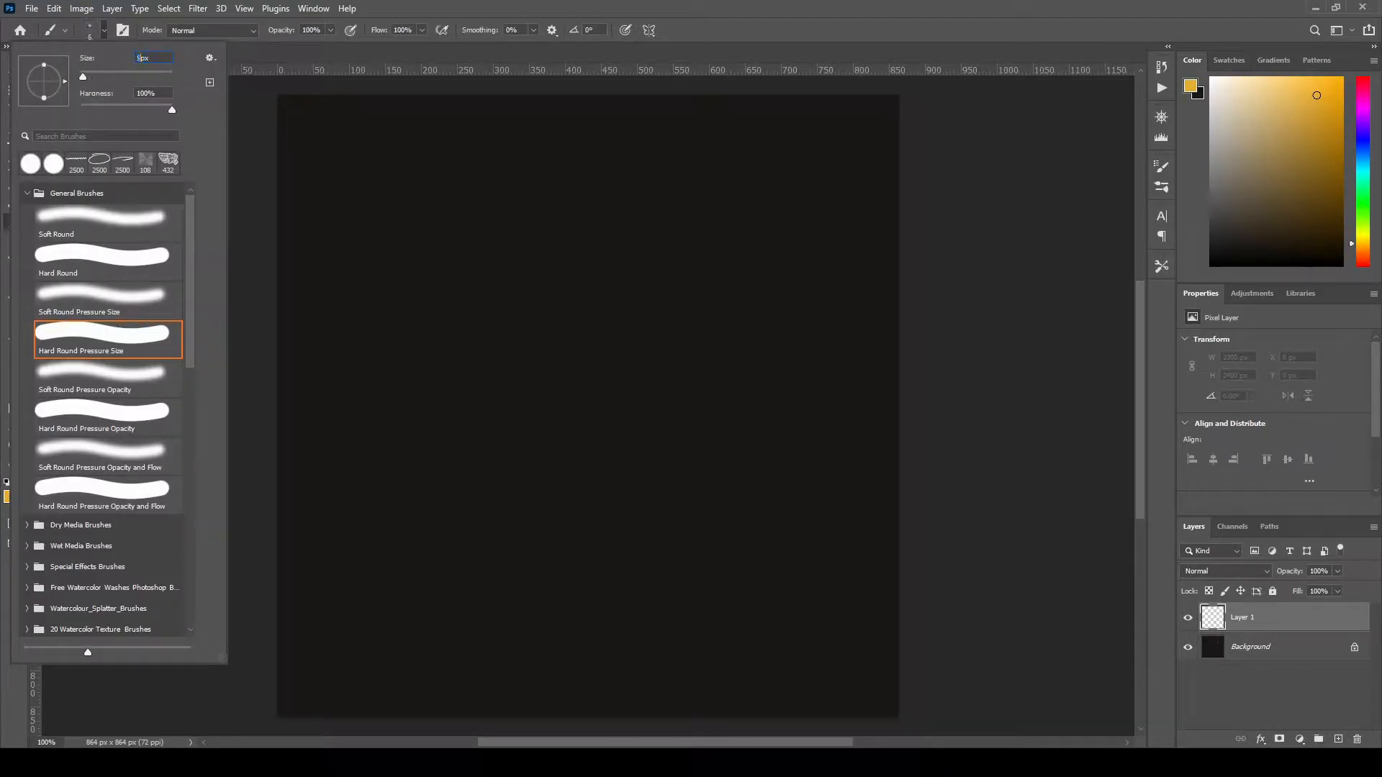
type("5")
key("Return")
left_click_drag(467, 249, 543, 396)
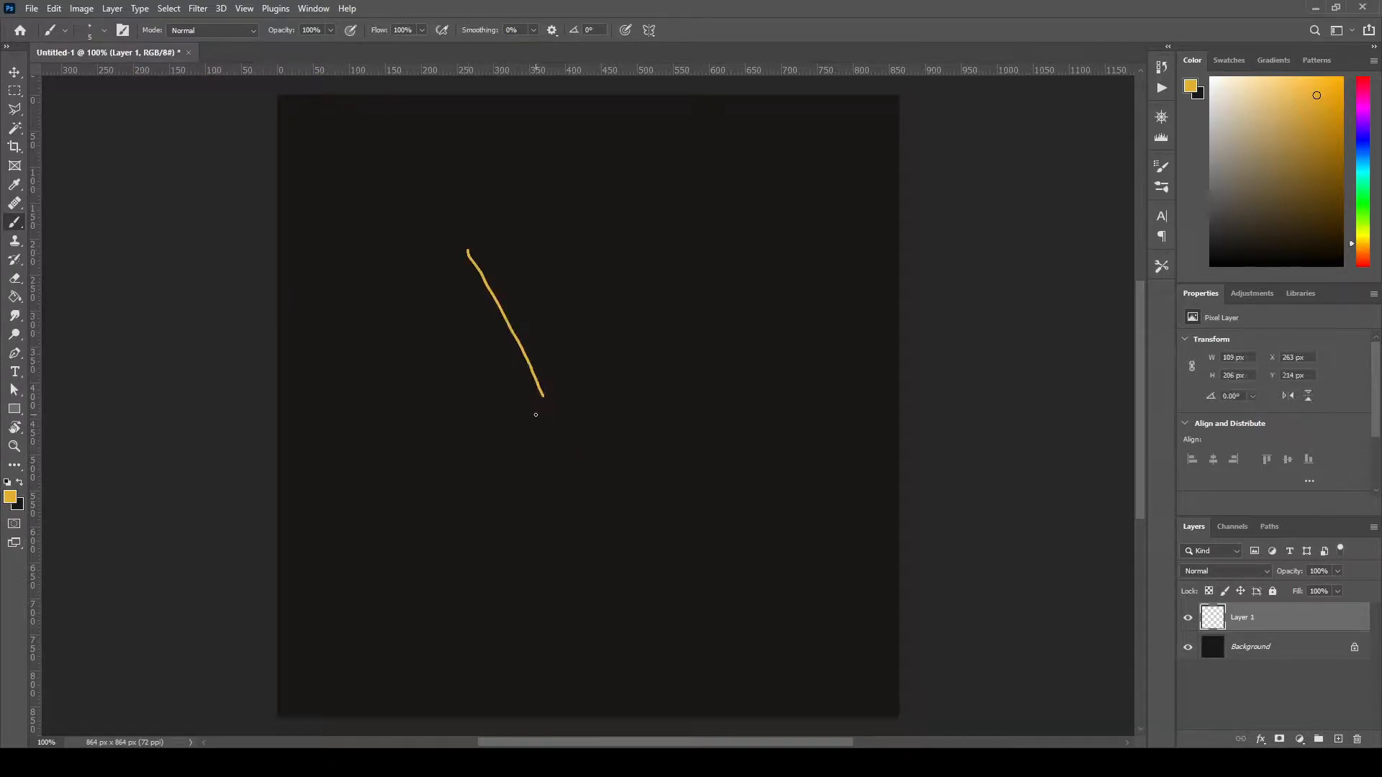
key("ctrl+z")
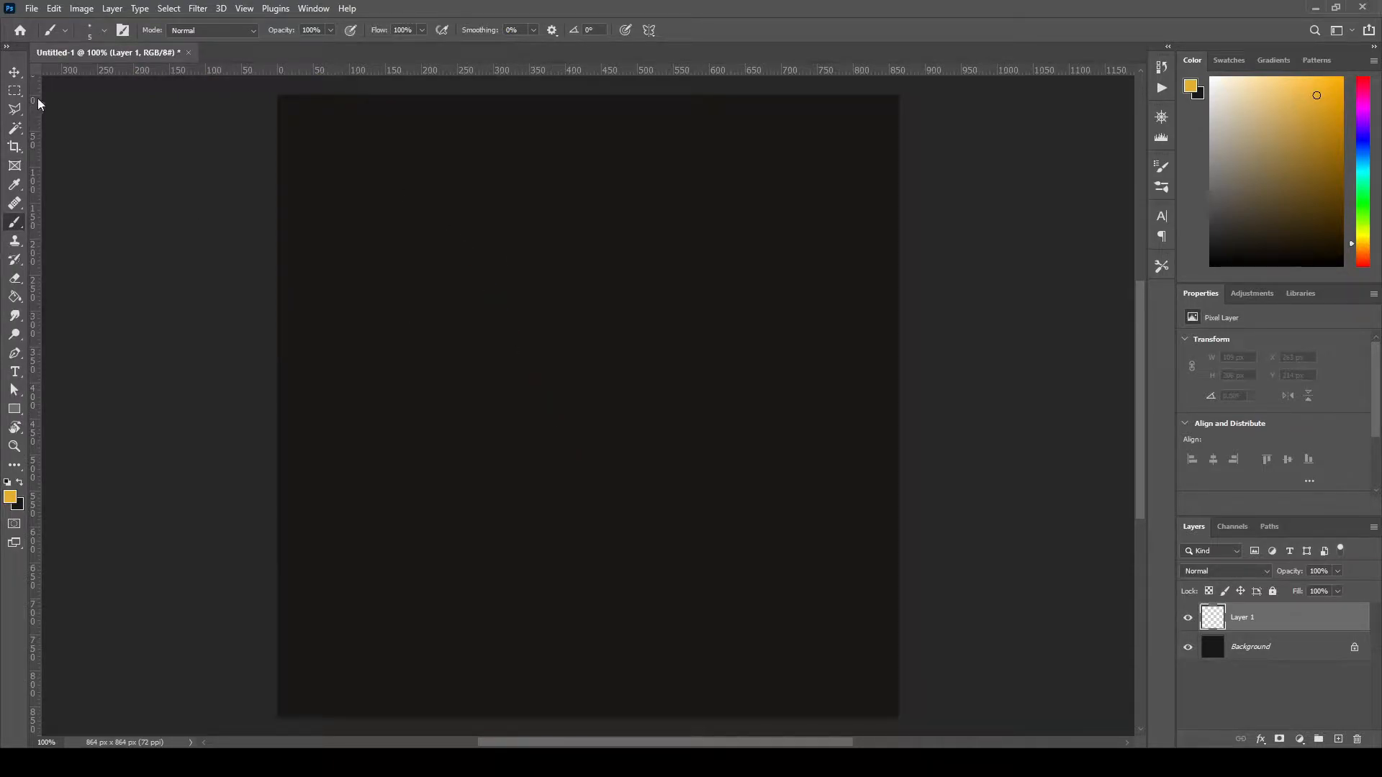
- Try a 3 px brush size with a test stroke on the canvas and undo it
left_click(93, 37)
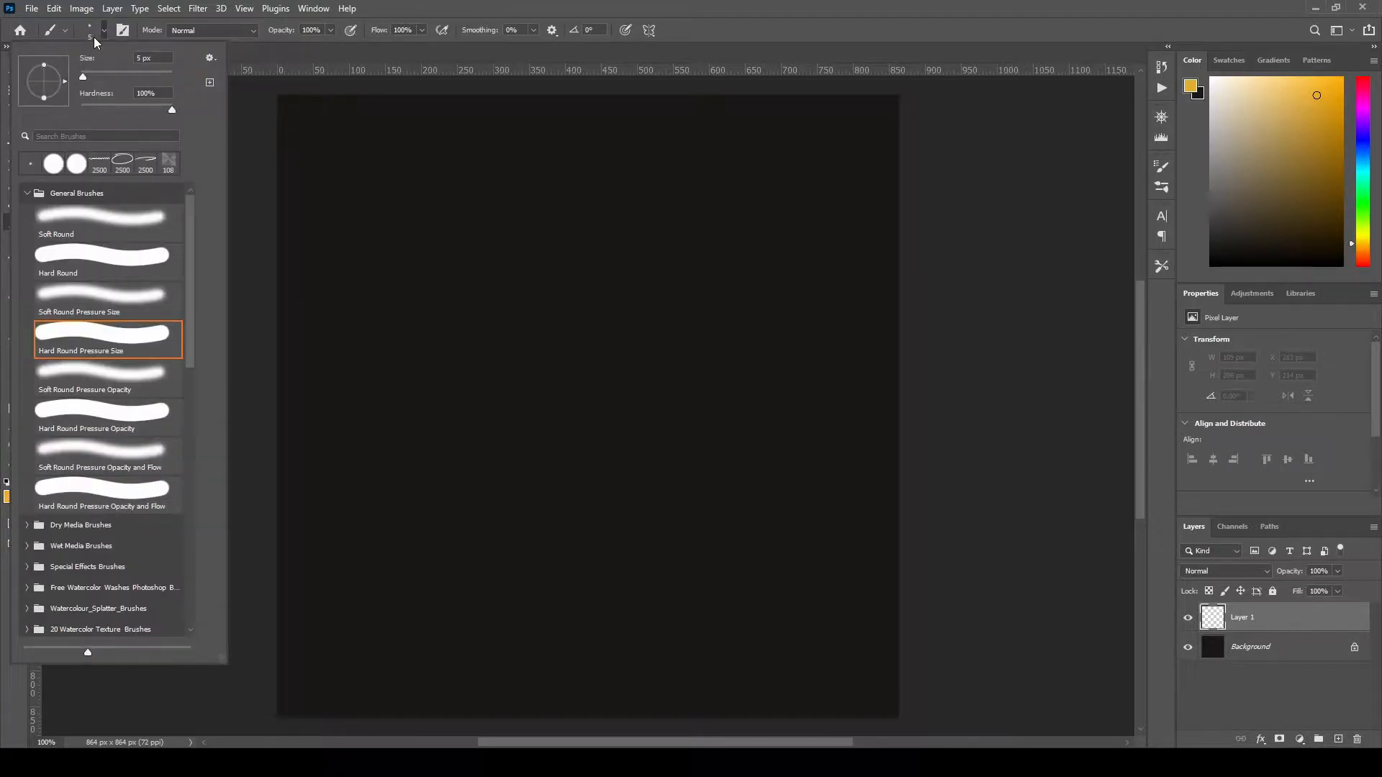
double_click(139, 57)
type("3")
key("Return")
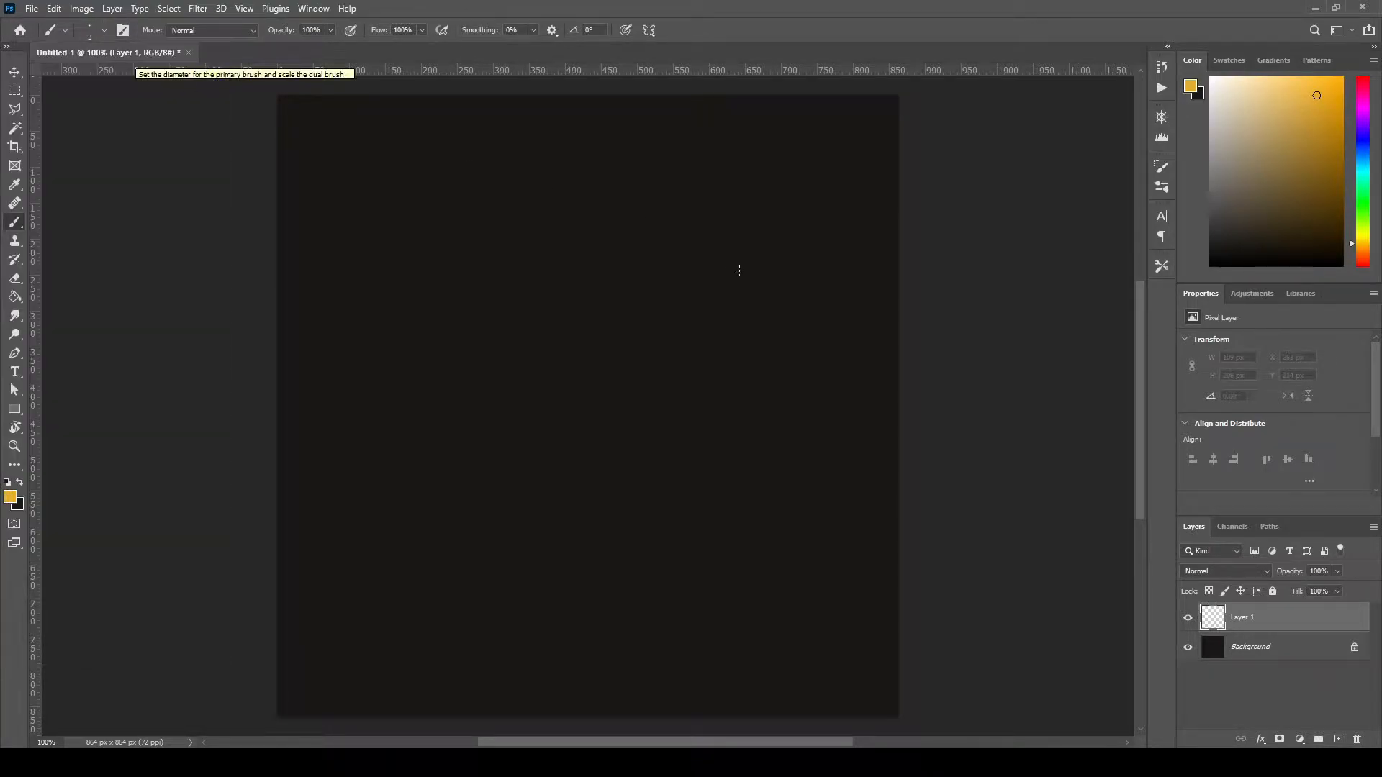
left_click_drag(622, 230, 655, 407)
key("ctrl+z")
- Set the brush size to 4 px, test it with a looping freehand stroke and undo that stroke
left_click(90, 33)
double_click(138, 54)
type("4")
key("Return")
mouse_move(521, 210)
left_mouse_down()
mouse_move(617, 454)
mouse_move(439, 404)
mouse_move(583, 471)
left_mouse_up()
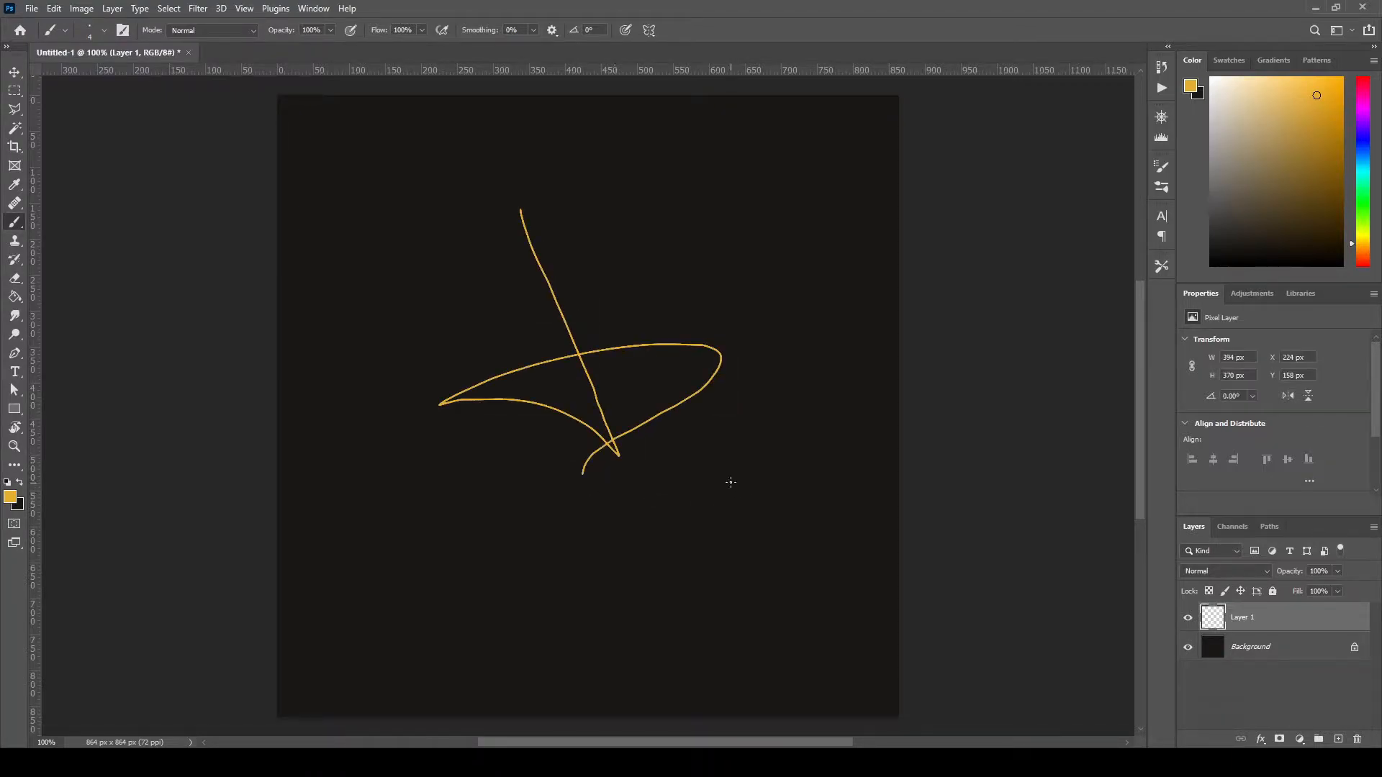
key("ctrl+z")
- Enable Mandala paint symmetry with a segment count of 3 and accept its default centred placement
left_click(647, 30)
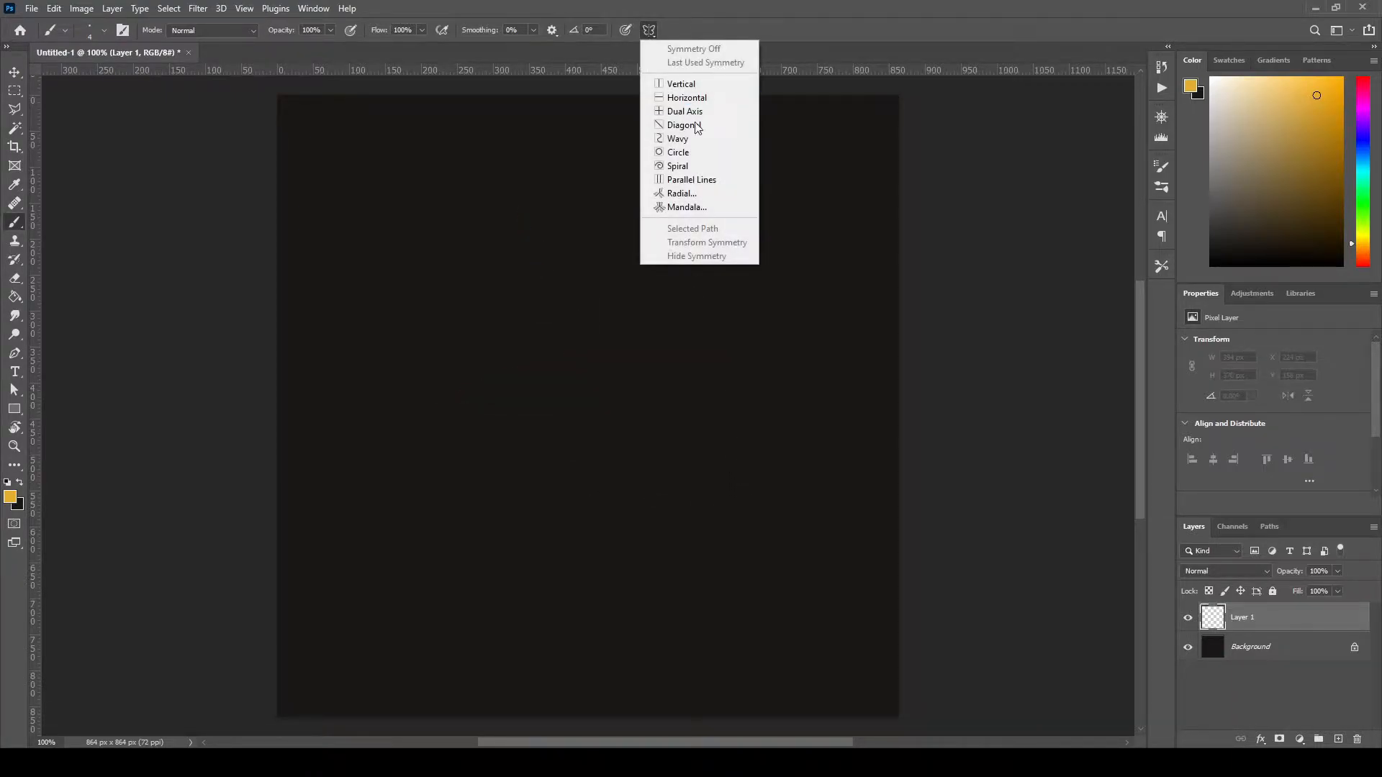
left_click(703, 205)
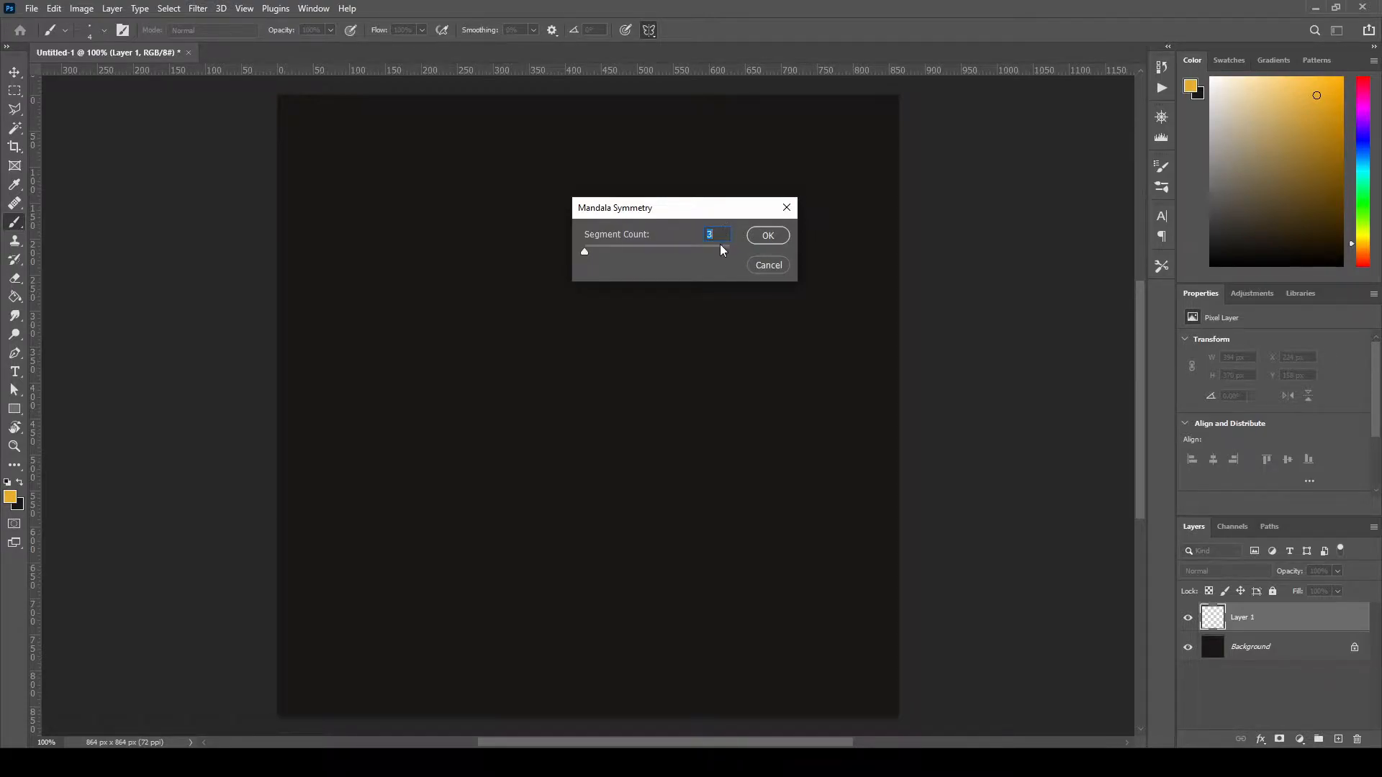
left_click(768, 236)
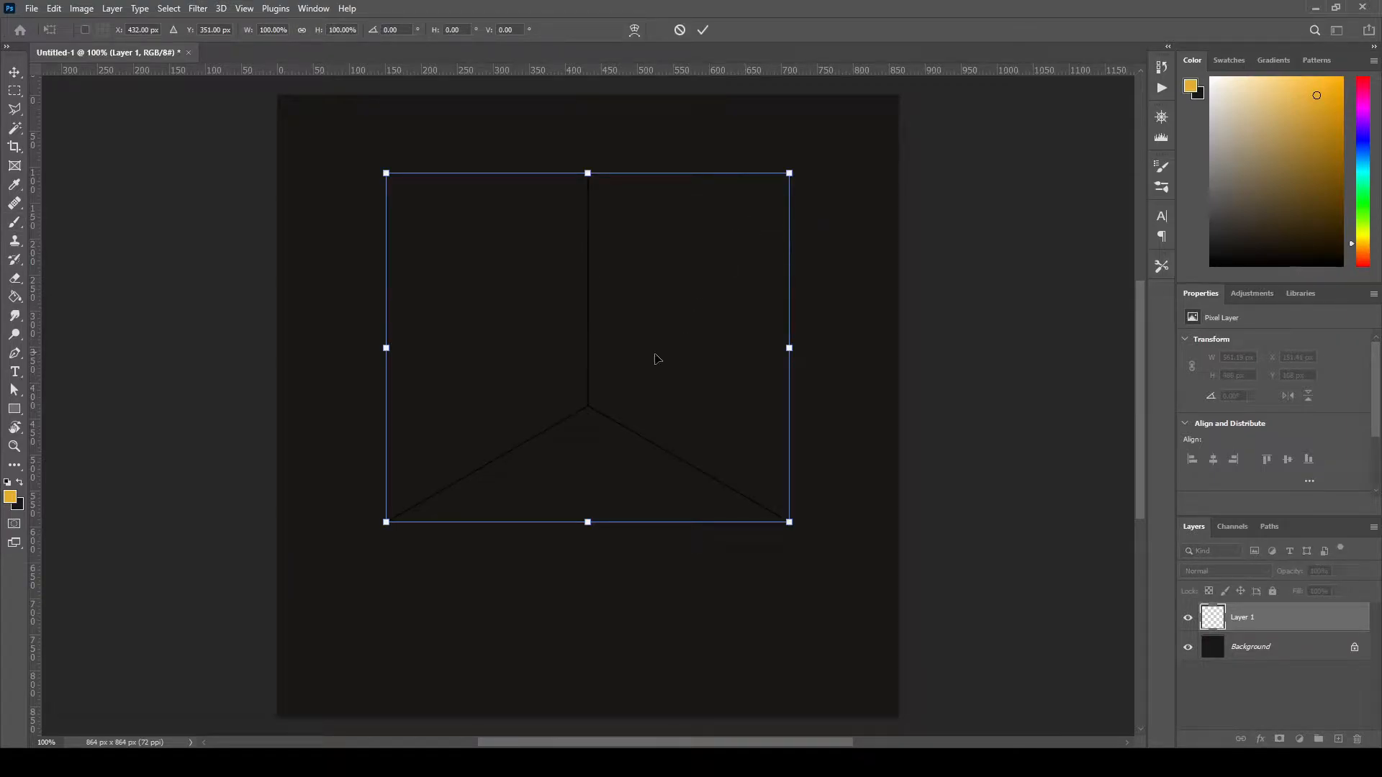
left_click(702, 31)
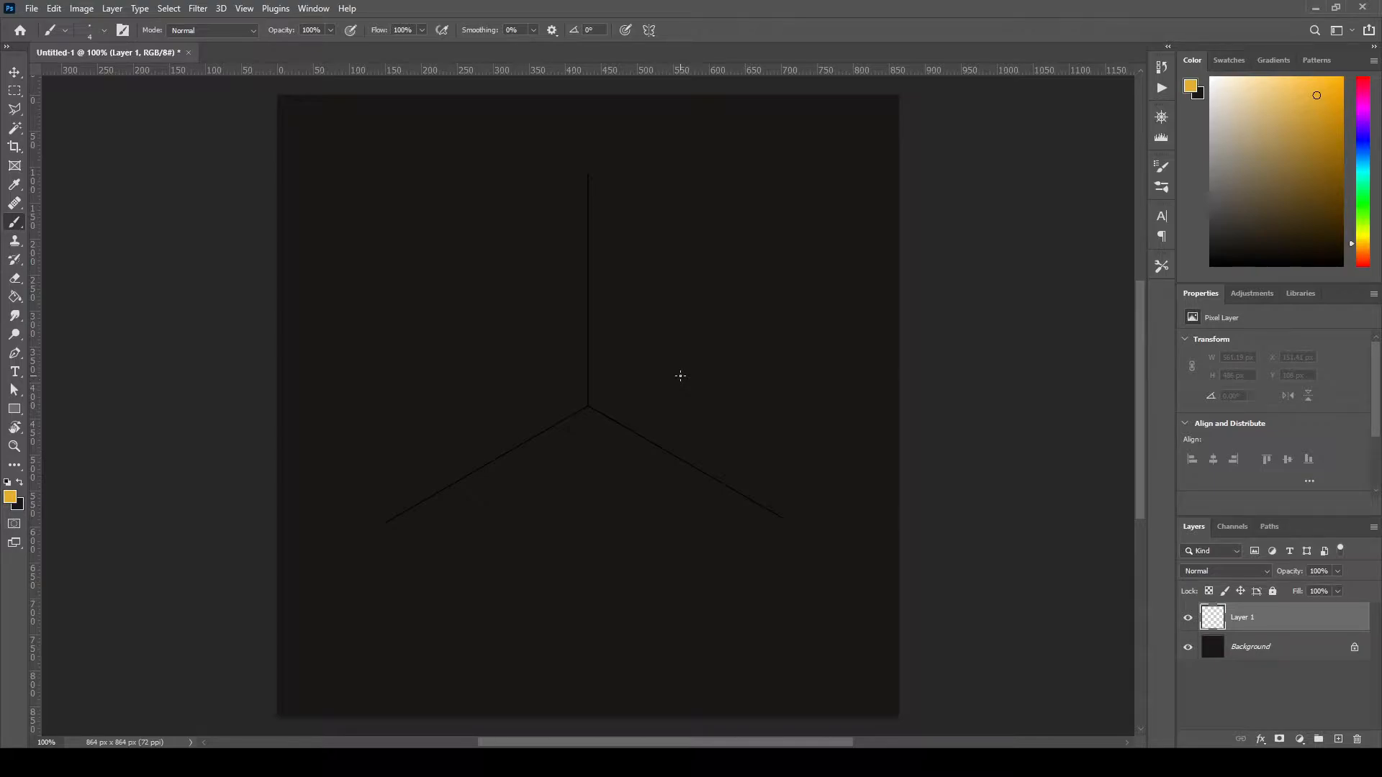
- Paint a small three-petal flower about 67 by 60 px at the centre of the symmetry axes
scroll(703, 373, "down", 2)
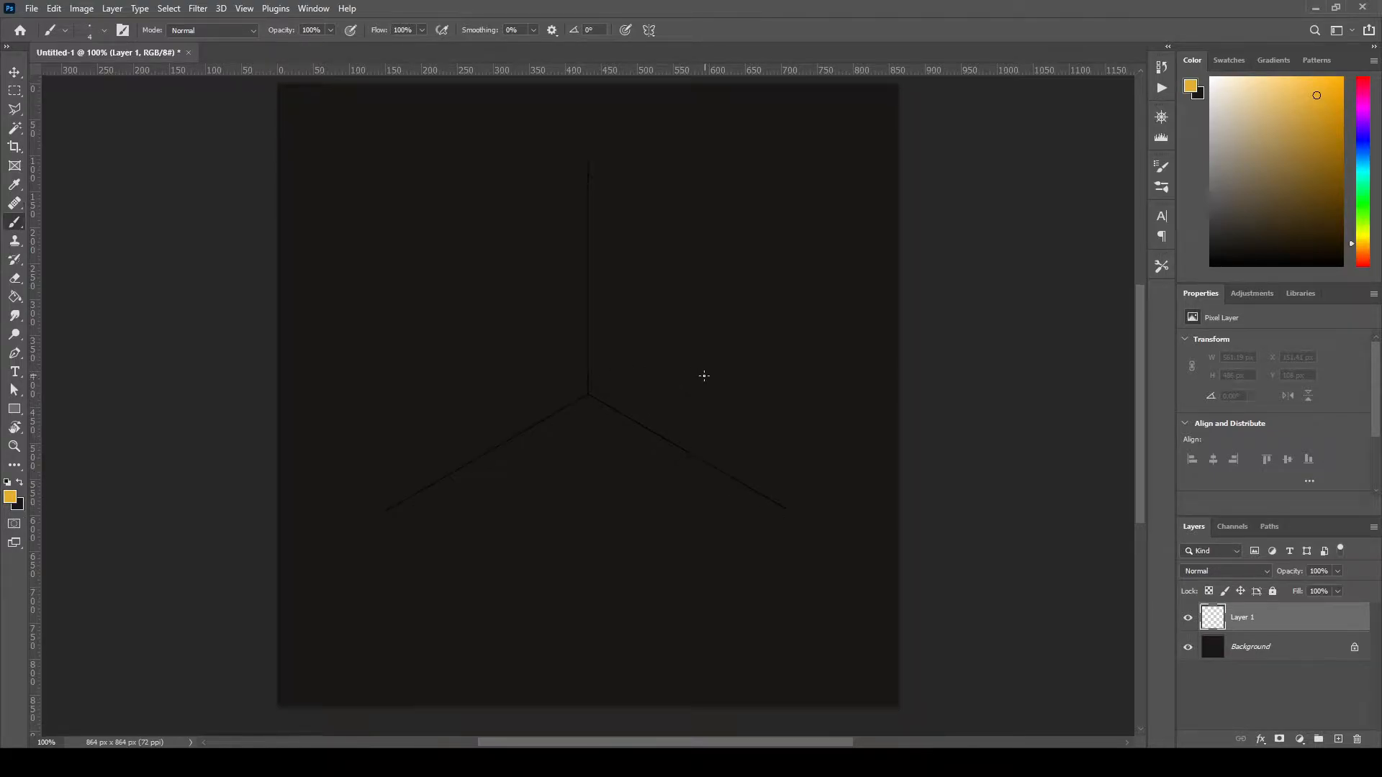
scroll(579, 374, "up", 4)
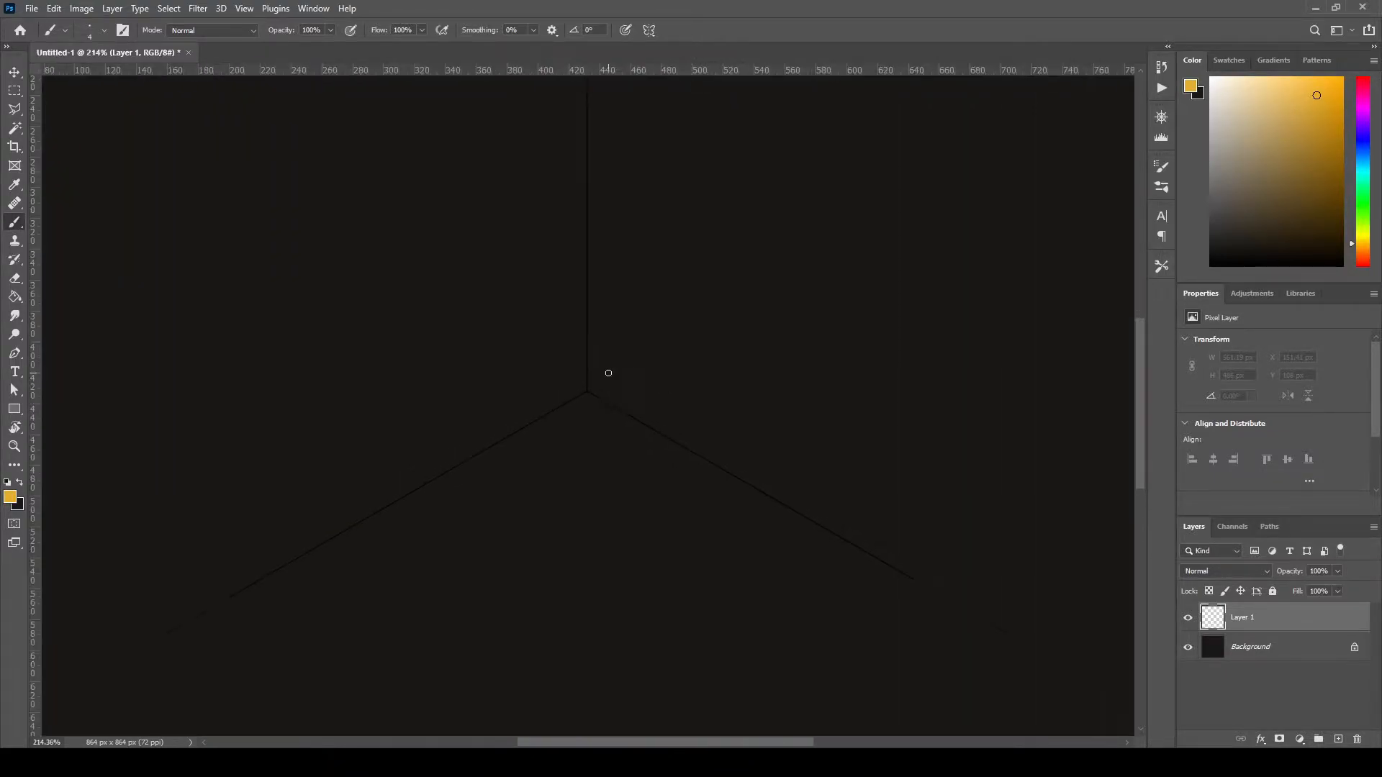
mouse_move(587, 341)
left_mouse_down()
mouse_move(608, 351)
mouse_move(592, 398)
left_mouse_up()
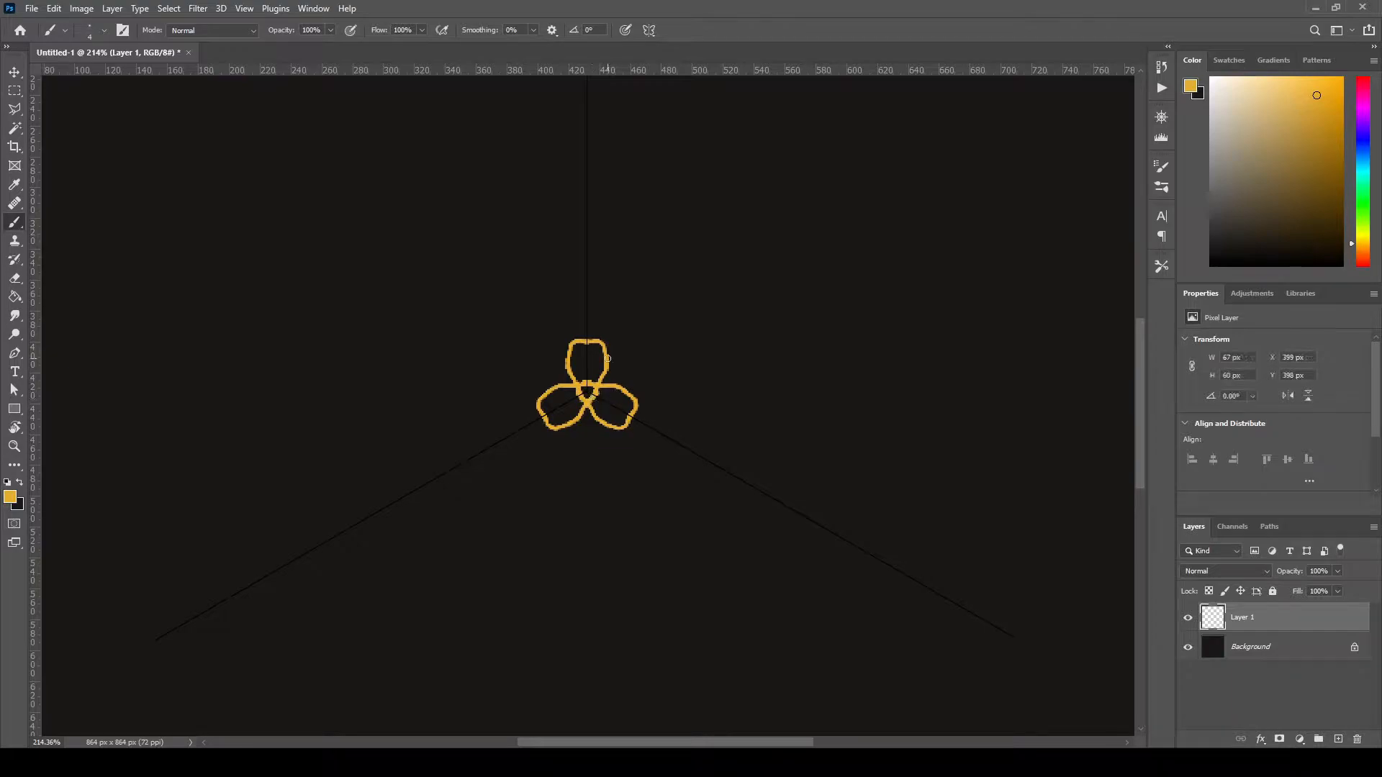
scroll(609, 374, "down", 6)
scroll(610, 364, "up", 3)
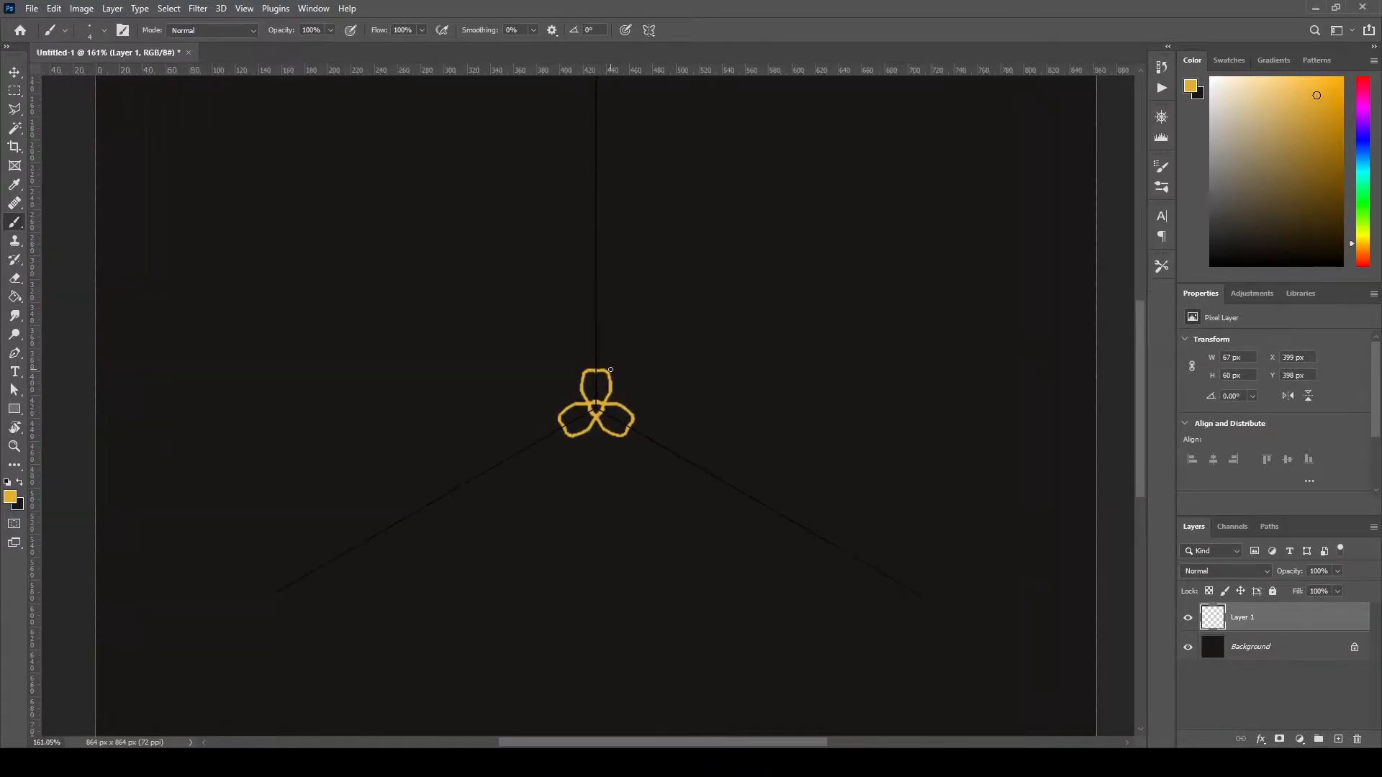
- Paint successive wavy and jagged petals around the central flower, with curved loops inside the axis petals, to about 247 by 232 px overall
mouse_move(606, 371)
left_mouse_down()
mouse_move(628, 350)
mouse_move(669, 376)
left_mouse_up()
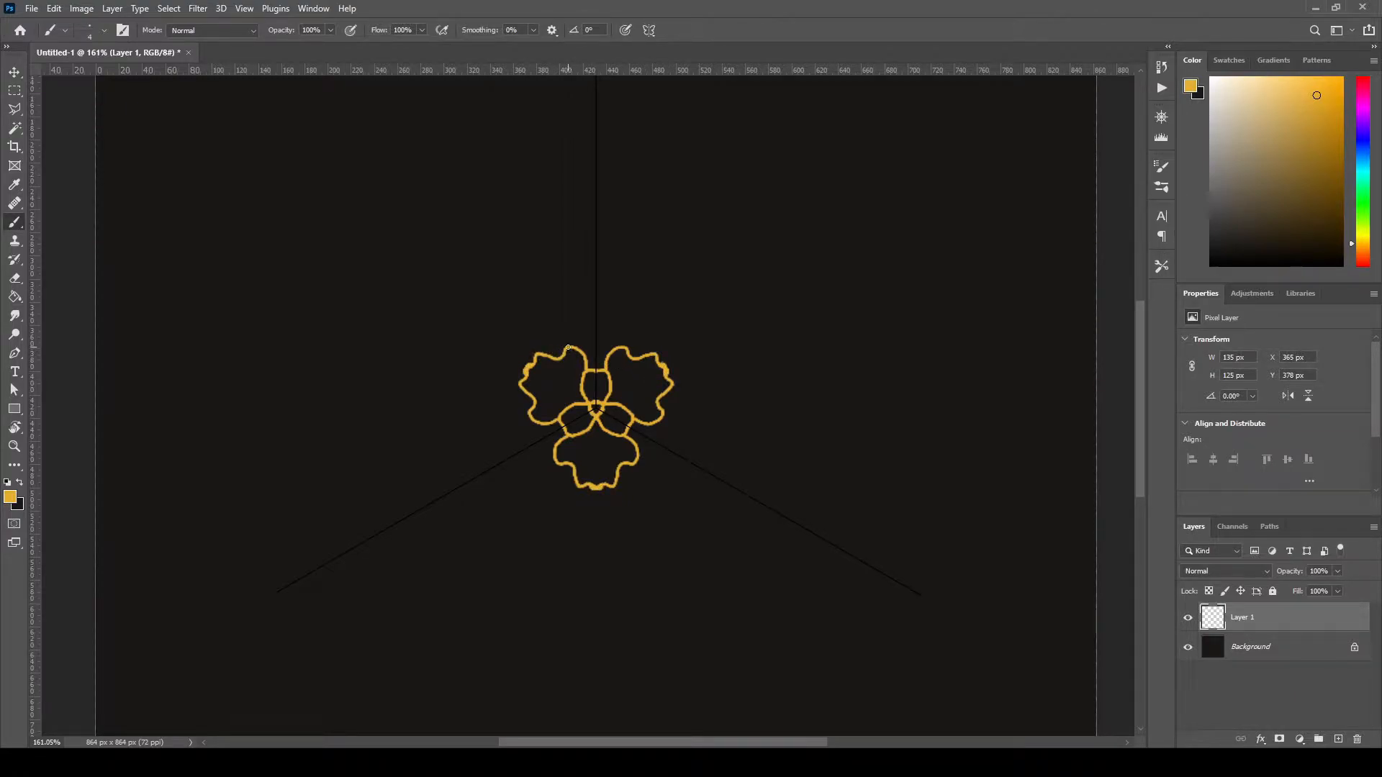
mouse_move(569, 346)
left_mouse_down()
mouse_move(560, 309)
mouse_move(613, 301)
left_mouse_up()
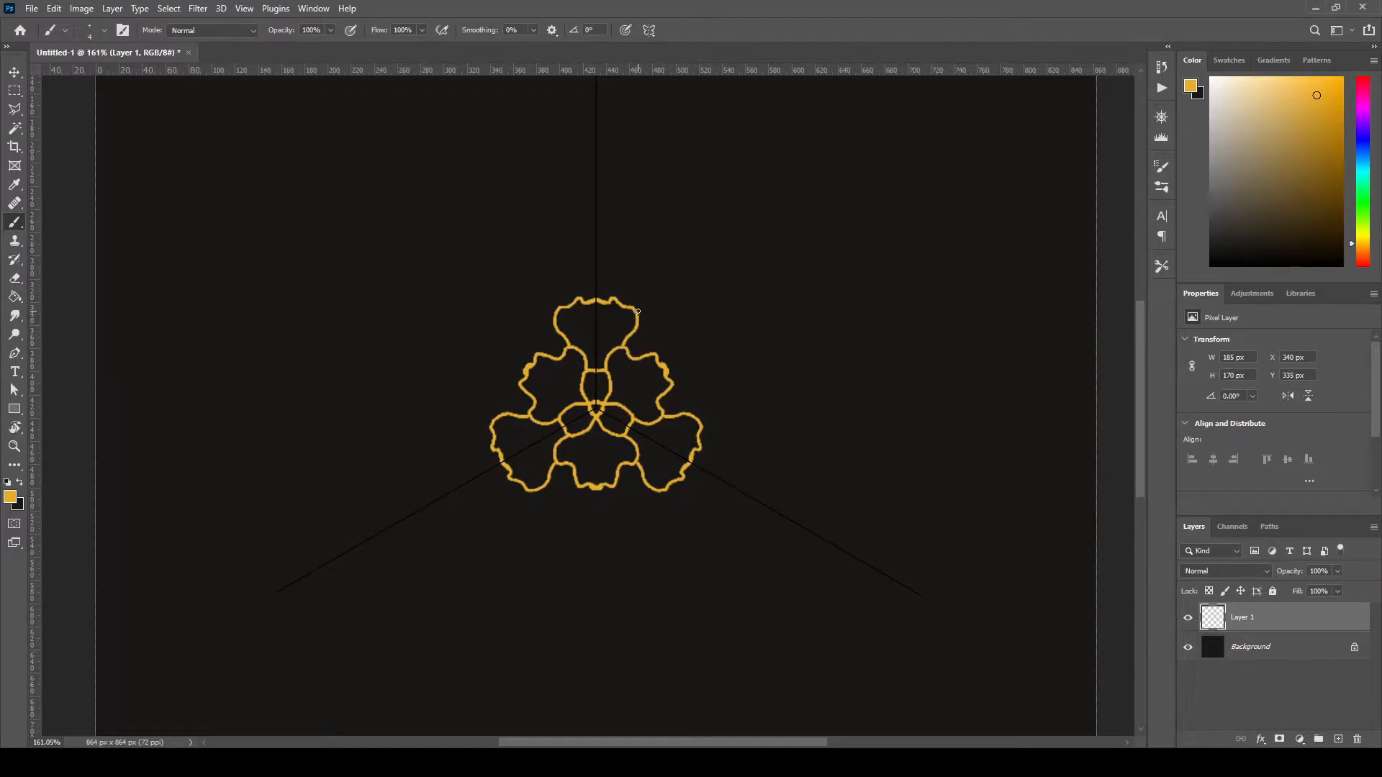
mouse_move(631, 308)
left_mouse_down()
mouse_move(673, 291)
mouse_move(699, 328)
mouse_move(716, 328)
mouse_move(678, 341)
mouse_move(659, 366)
left_mouse_up()
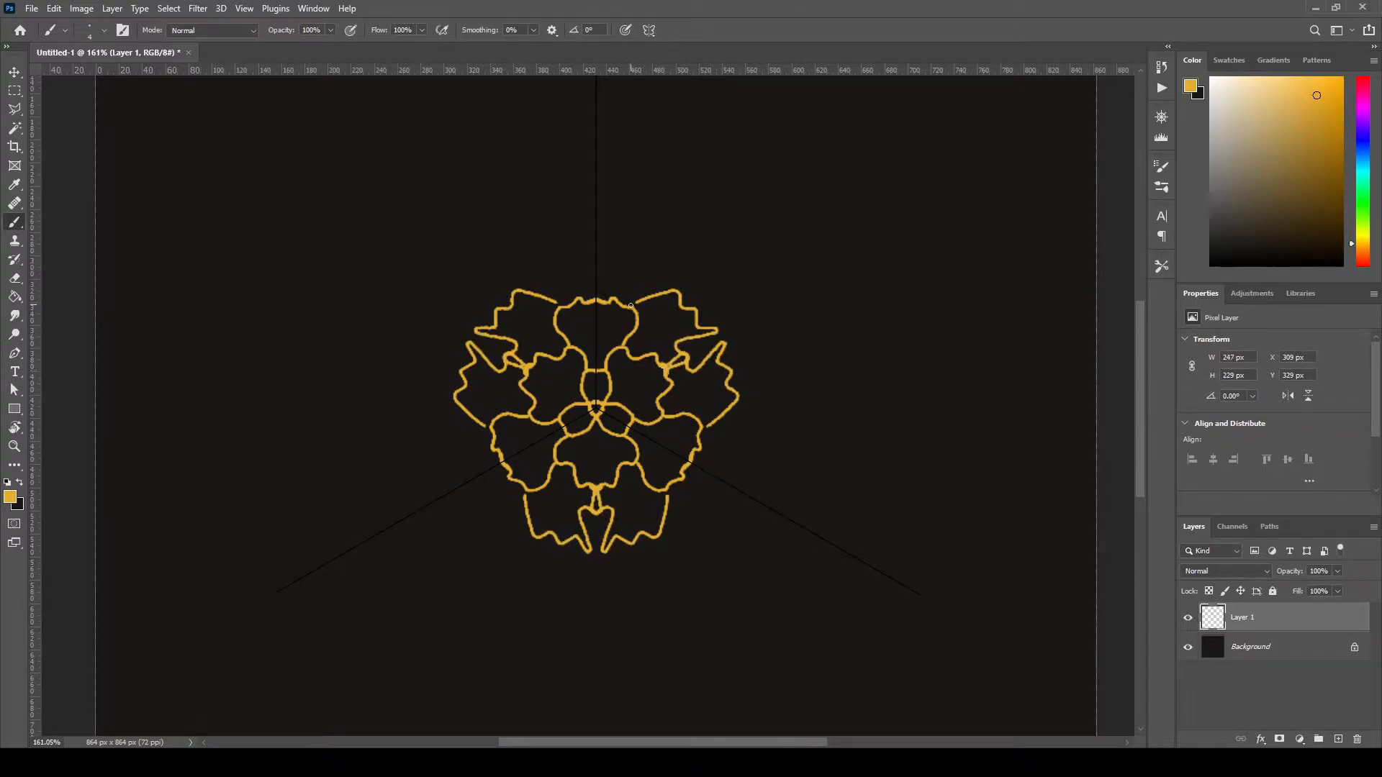
mouse_move(633, 308)
left_mouse_down()
mouse_move(598, 287)
mouse_move(598, 318)
mouse_move(622, 340)
mouse_move(608, 373)
left_mouse_up()
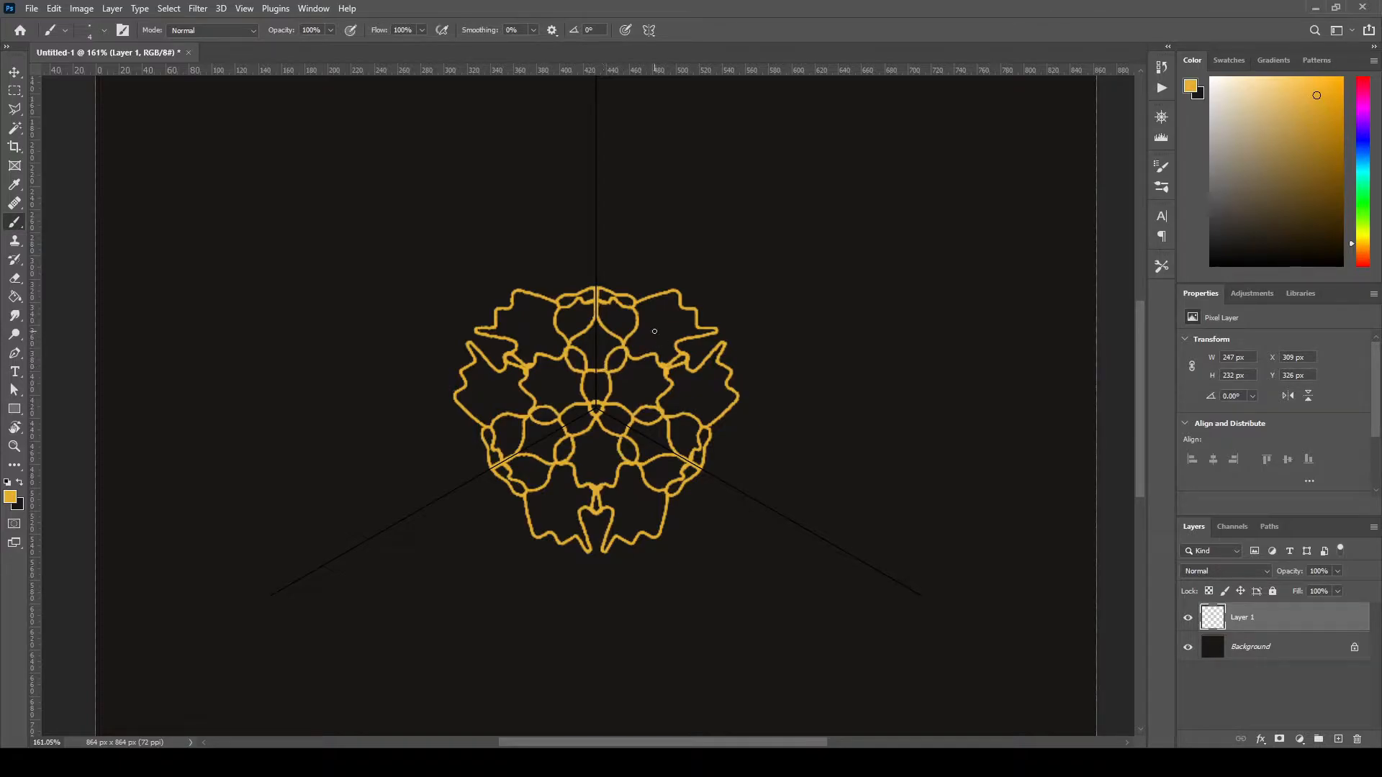
- Paint a wavy outline closely following the mandala's outer edge, about 261 by 247 px overall
scroll(627, 336, "up", 1)
scroll(700, 339, "down", 3)
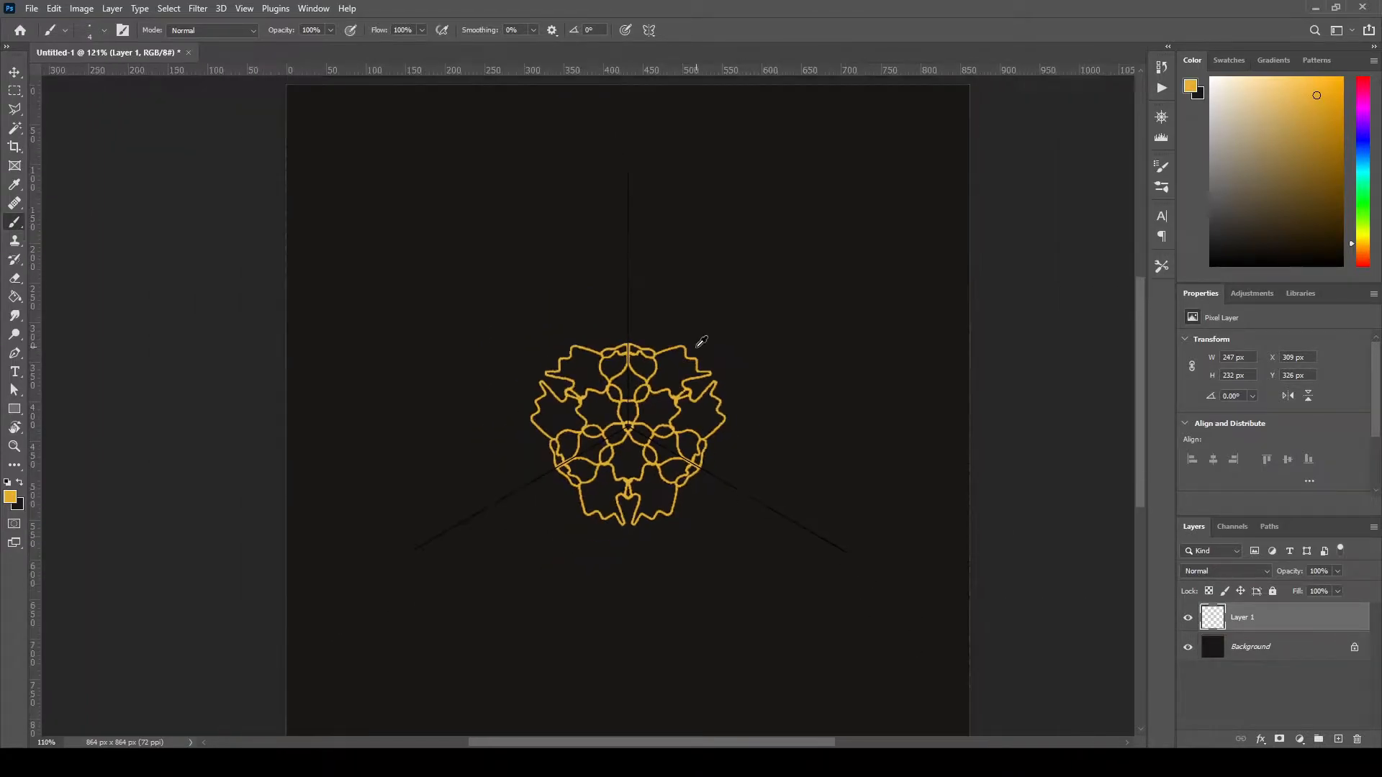
scroll(646, 370, "up", 3)
scroll(646, 370, "up", 1)
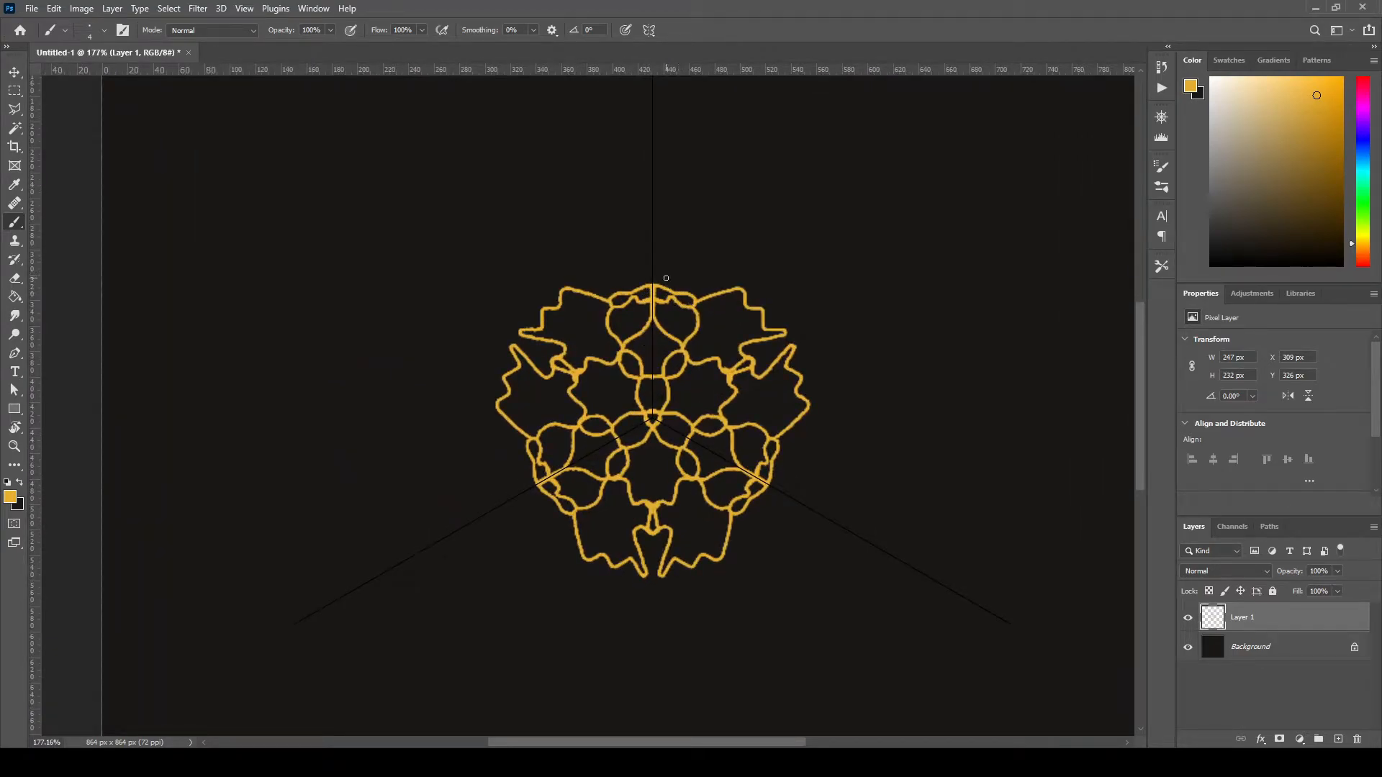
mouse_move(653, 285)
left_mouse_down()
mouse_move(741, 280)
mouse_move(792, 336)
left_mouse_up()
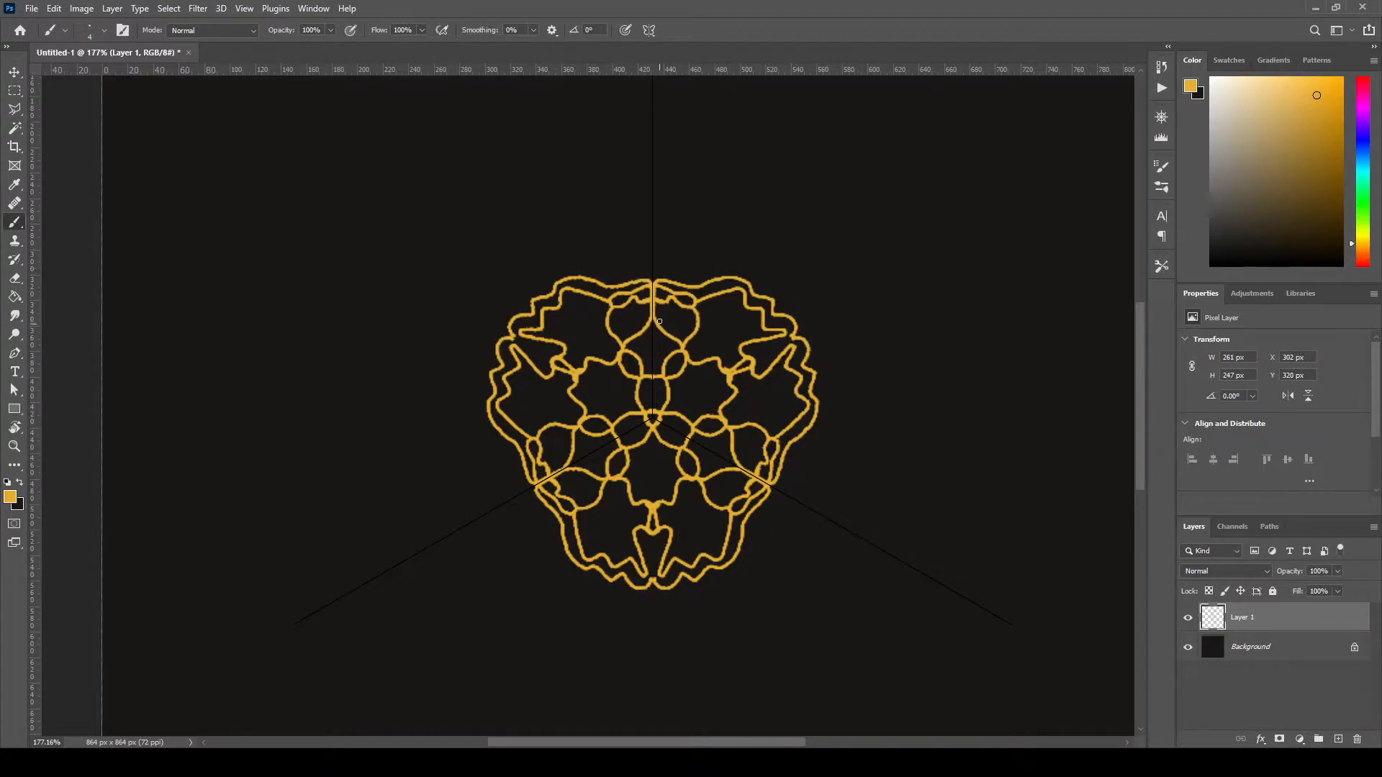
- Paint nested arches on the three axes and a second wavy outline linking them, about 307 by 294 px overall
scroll(704, 278, "up", 2)
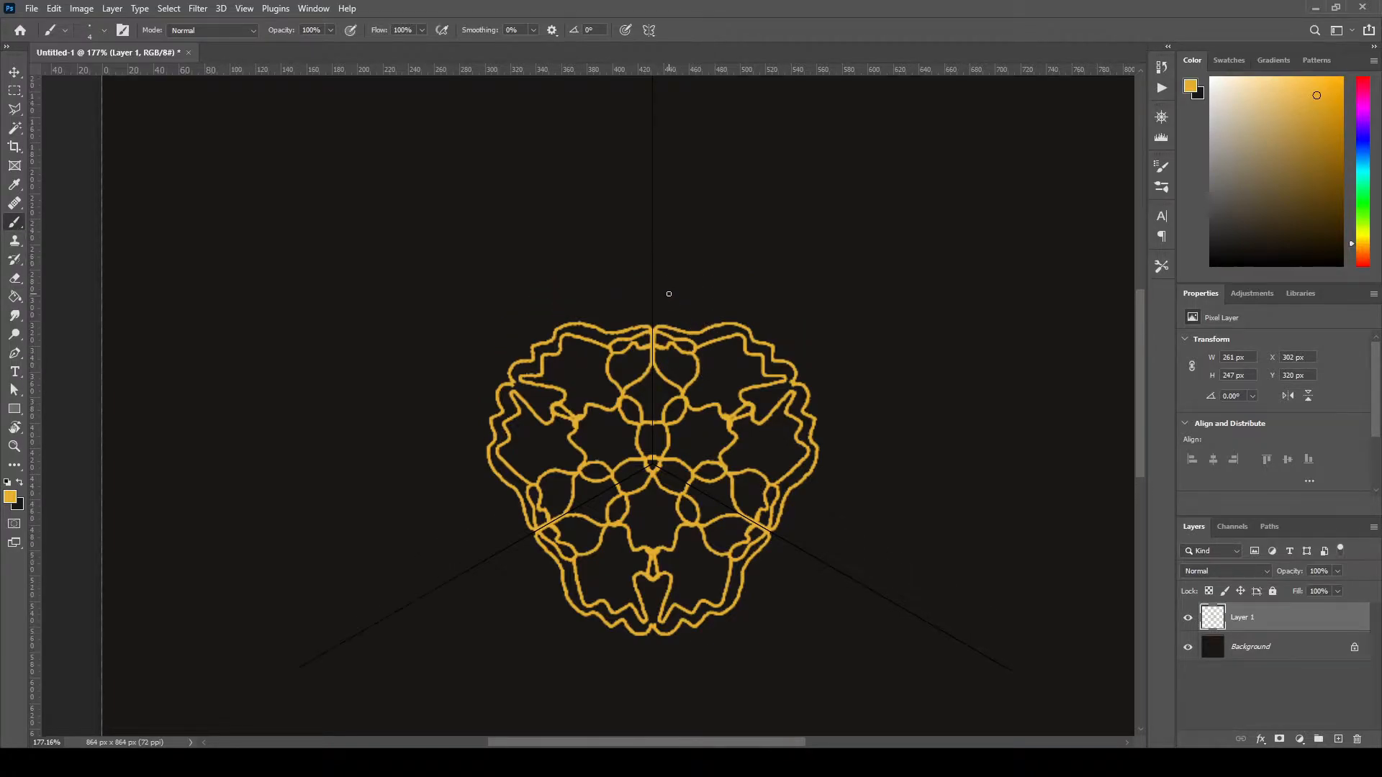
scroll(669, 294, "up", 1)
mouse_move(609, 356)
left_mouse_down()
mouse_move(658, 335)
mouse_move(616, 332)
mouse_move(636, 321)
mouse_move(652, 321)
mouse_move(608, 355)
mouse_move(650, 309)
left_mouse_up()
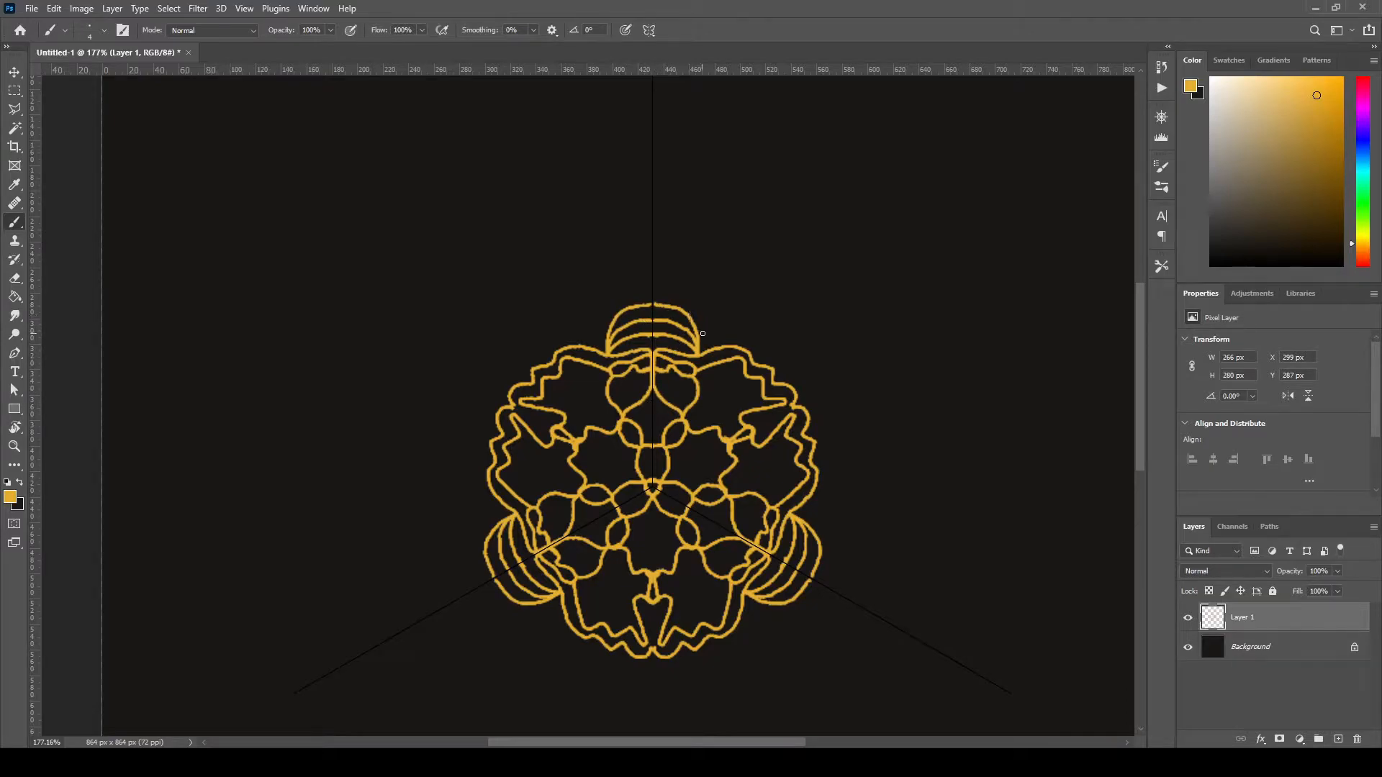
mouse_move(700, 354)
left_mouse_down()
mouse_move(712, 318)
mouse_move(732, 309)
mouse_move(808, 395)
left_mouse_up()
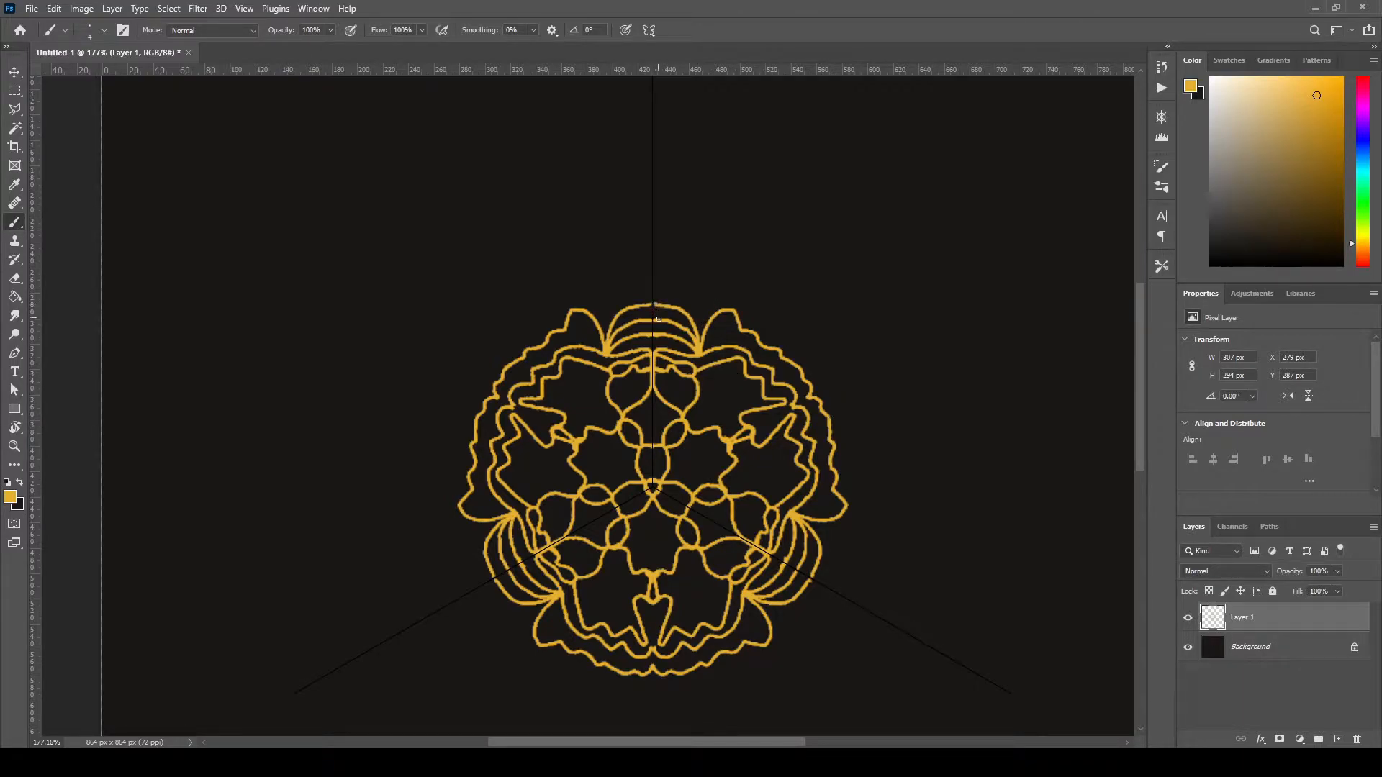
- Paint pairs of pointed petals beyond the axis arches, about 359 by 326 px overall, with curved veins and small loops inside
mouse_move(653, 303)
left_mouse_down()
mouse_move(721, 264)
mouse_move(755, 311)
mouse_move(754, 336)
left_mouse_up()
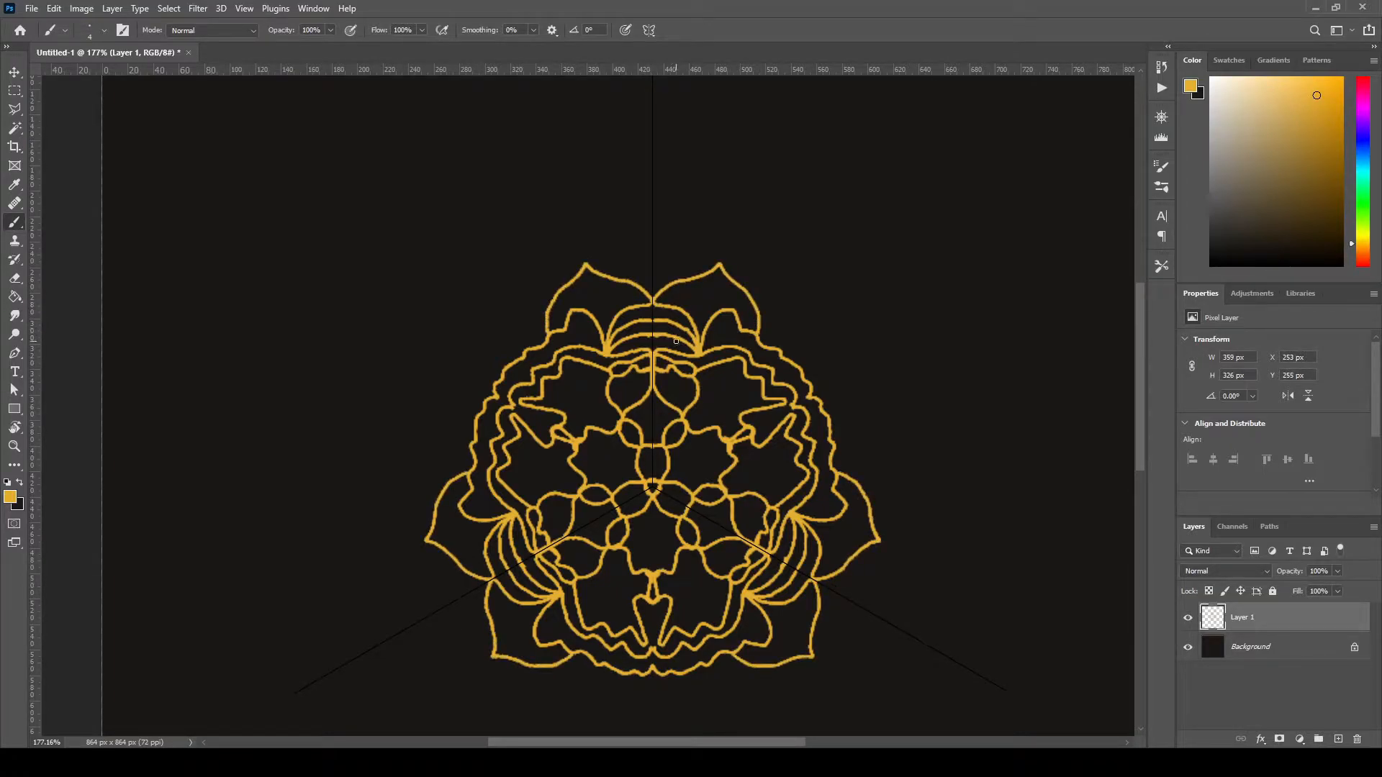
mouse_move(700, 347)
left_mouse_down()
mouse_move(700, 303)
mouse_move(666, 293)
mouse_move(701, 278)
mouse_move(708, 320)
mouse_move(718, 268)
mouse_move(709, 319)
mouse_move(734, 284)
left_mouse_up()
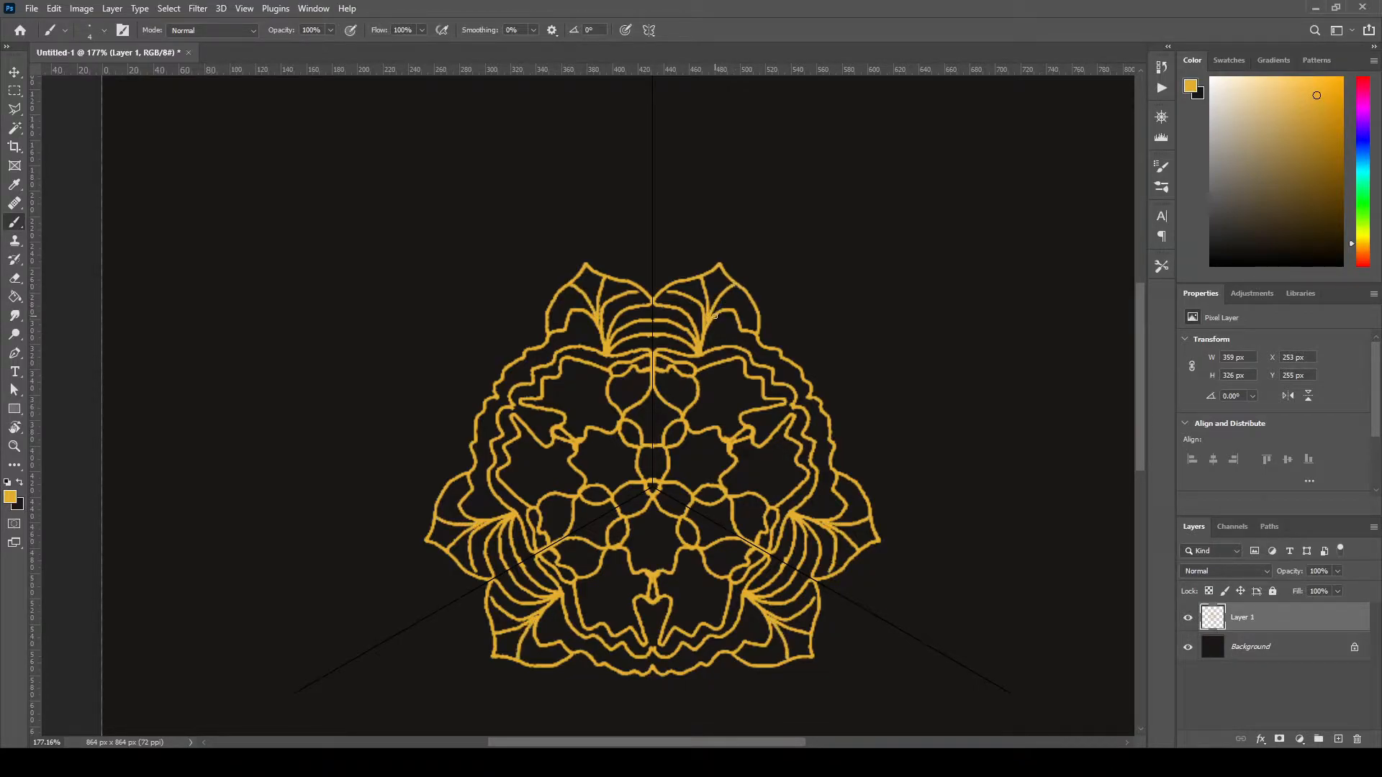
mouse_move(734, 298)
left_mouse_down()
mouse_move(743, 309)
mouse_move(735, 299)
left_mouse_up()
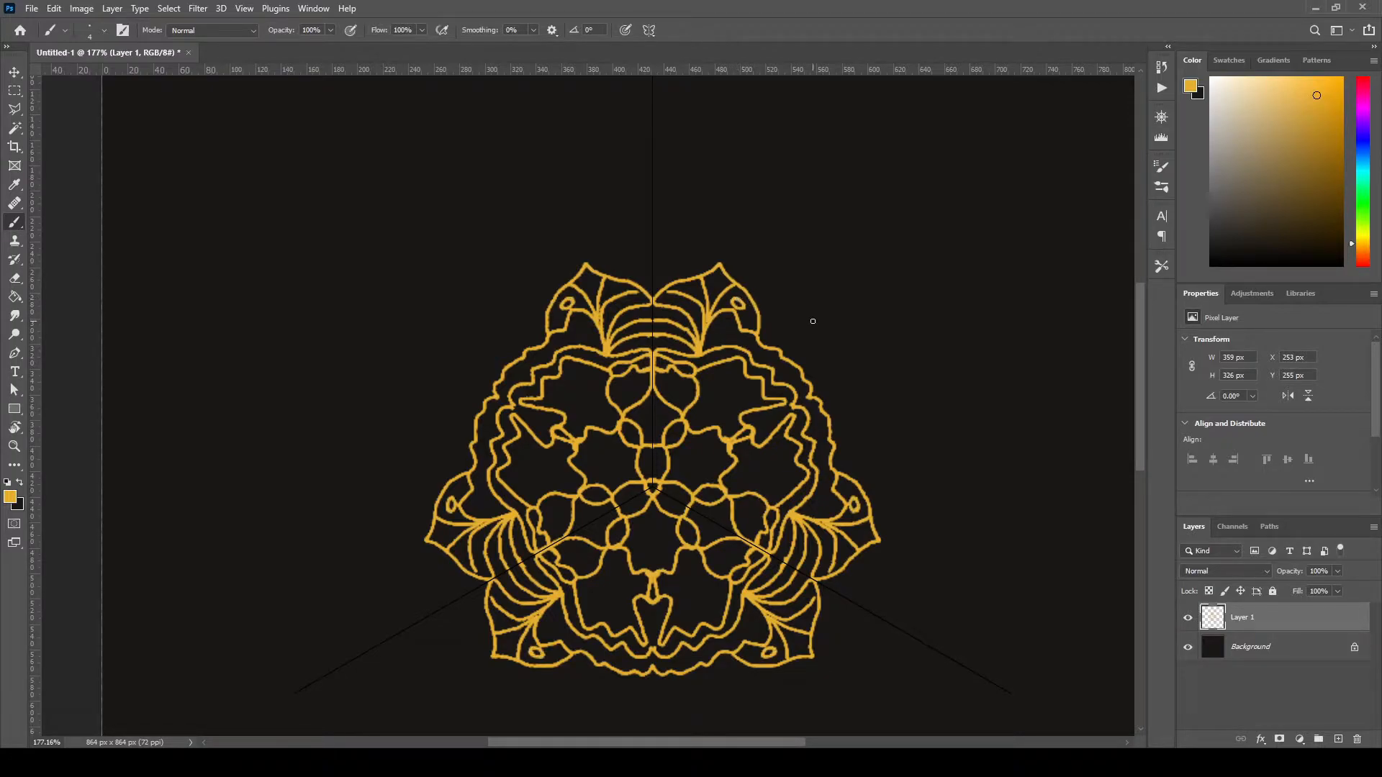
- Paint a row of pointed spikes along the wavy outer edge between the pointed petals, bringing the mandala to about 359 by 367 px
scroll(812, 322, "down", 2)
key("ctrl+1")
scroll(770, 515, "up", 5)
scroll(757, 324, "up", 2)
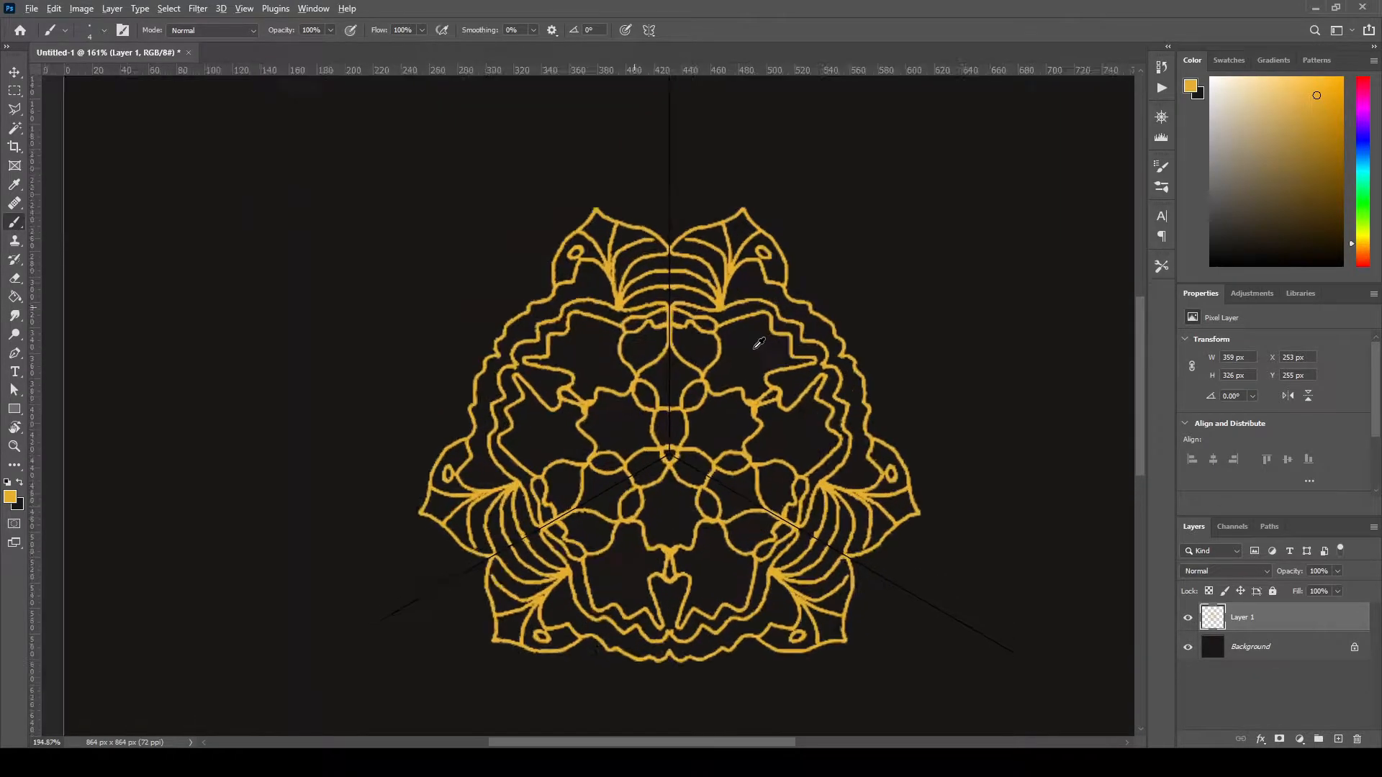
scroll(746, 352, "down", 2)
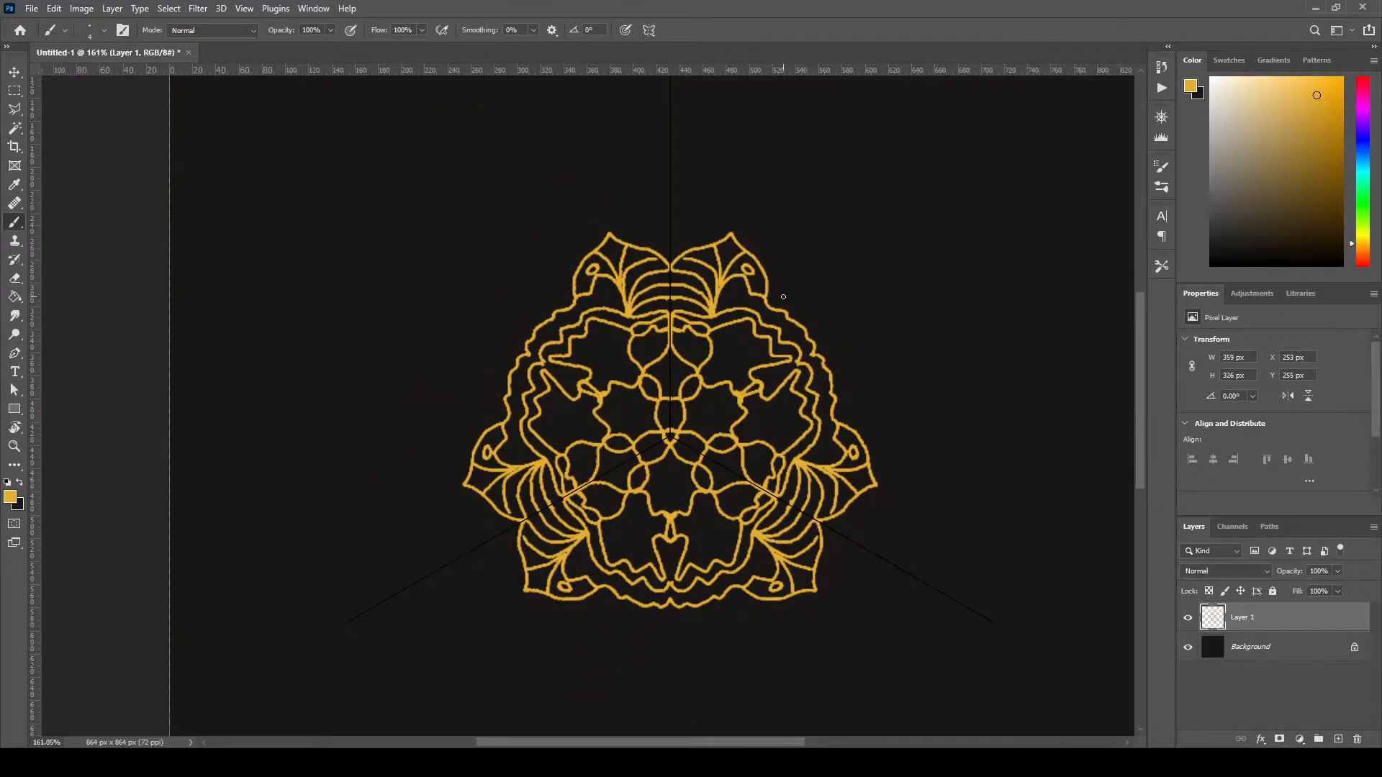
mouse_move(765, 298)
left_mouse_down()
mouse_move(814, 283)
mouse_move(796, 321)
mouse_move(848, 305)
mouse_move(816, 353)
left_mouse_up()
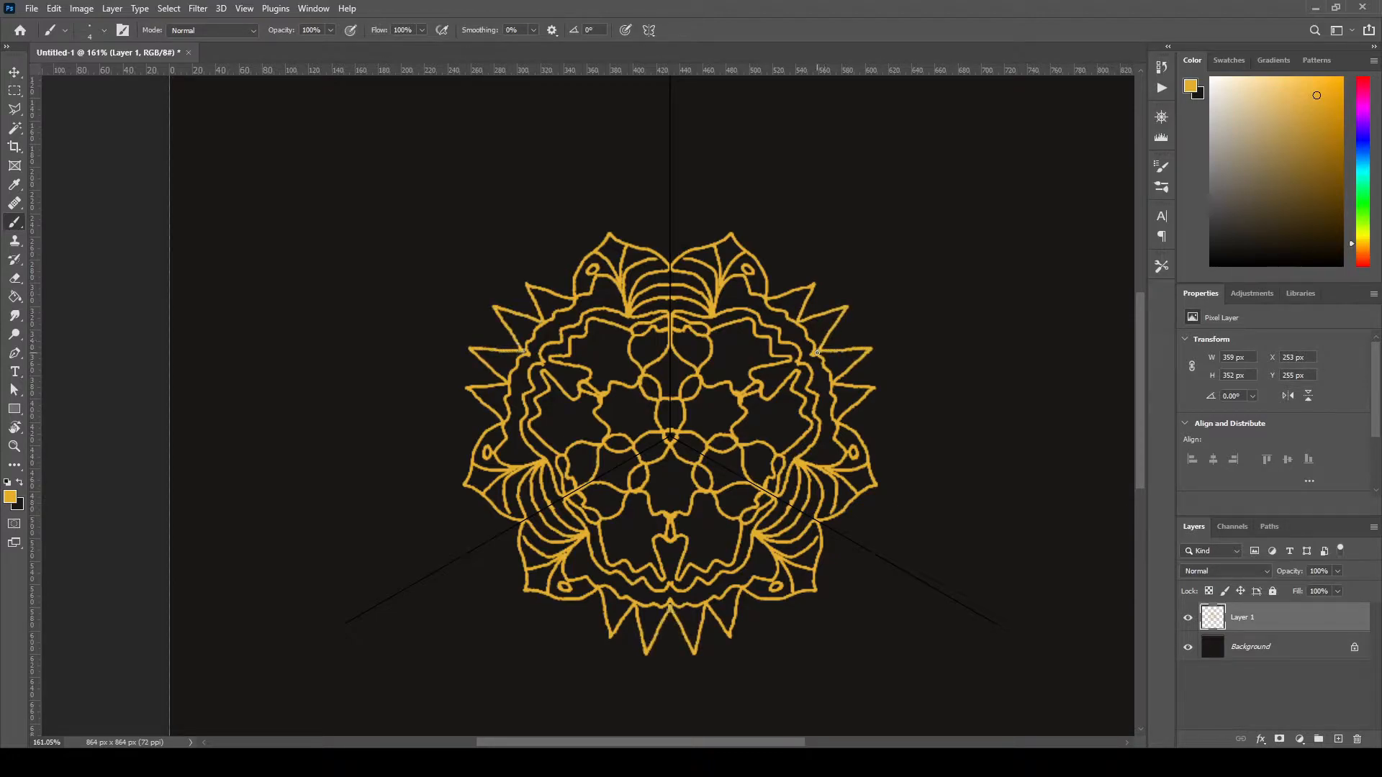
scroll(739, 374, "up", 5)
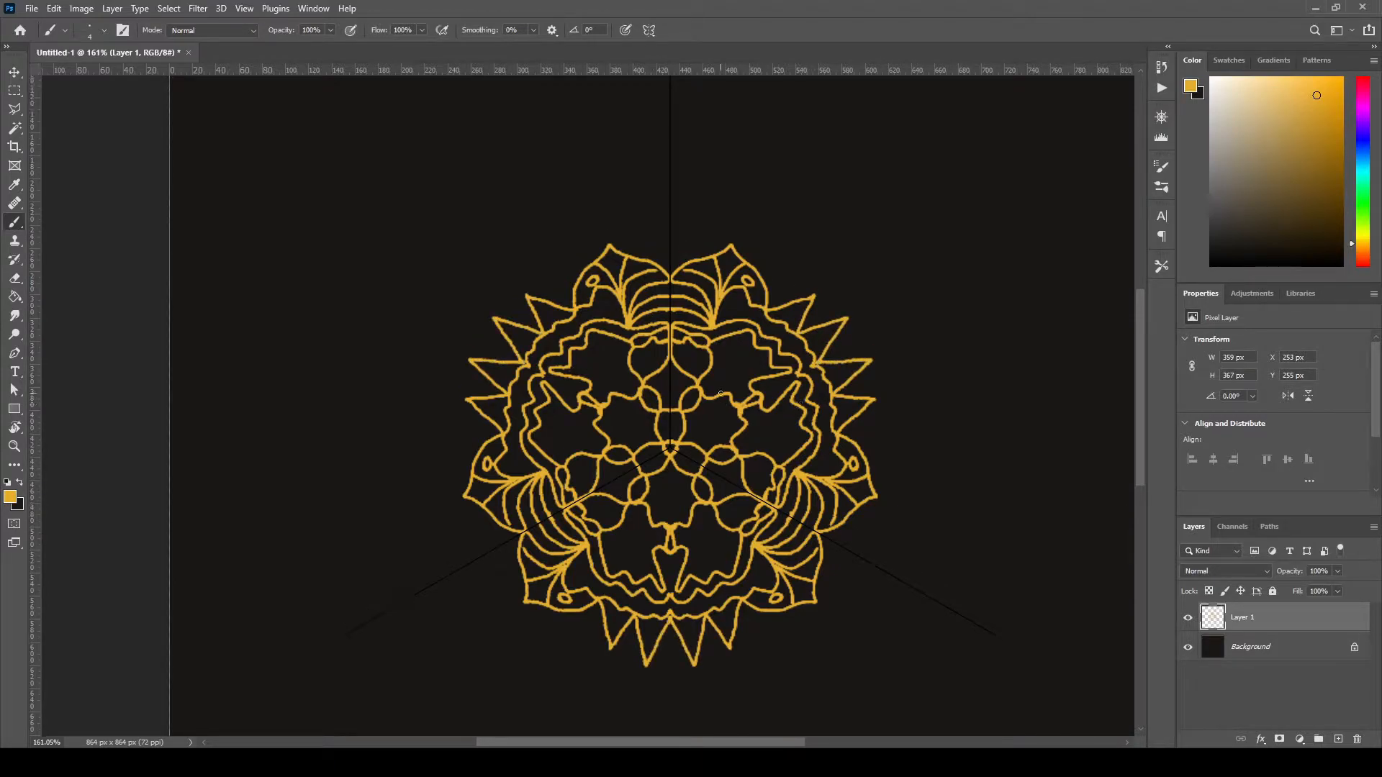
- Paint pointed tips on the three axes and double-lined angular lobes beside them, bringing the mandala to about 434 by 402 px
scroll(739, 374, "down", 4)
mouse_move(610, 245)
left_mouse_down()
mouse_move(648, 239)
mouse_move(670, 204)
mouse_move(658, 255)
left_mouse_up()
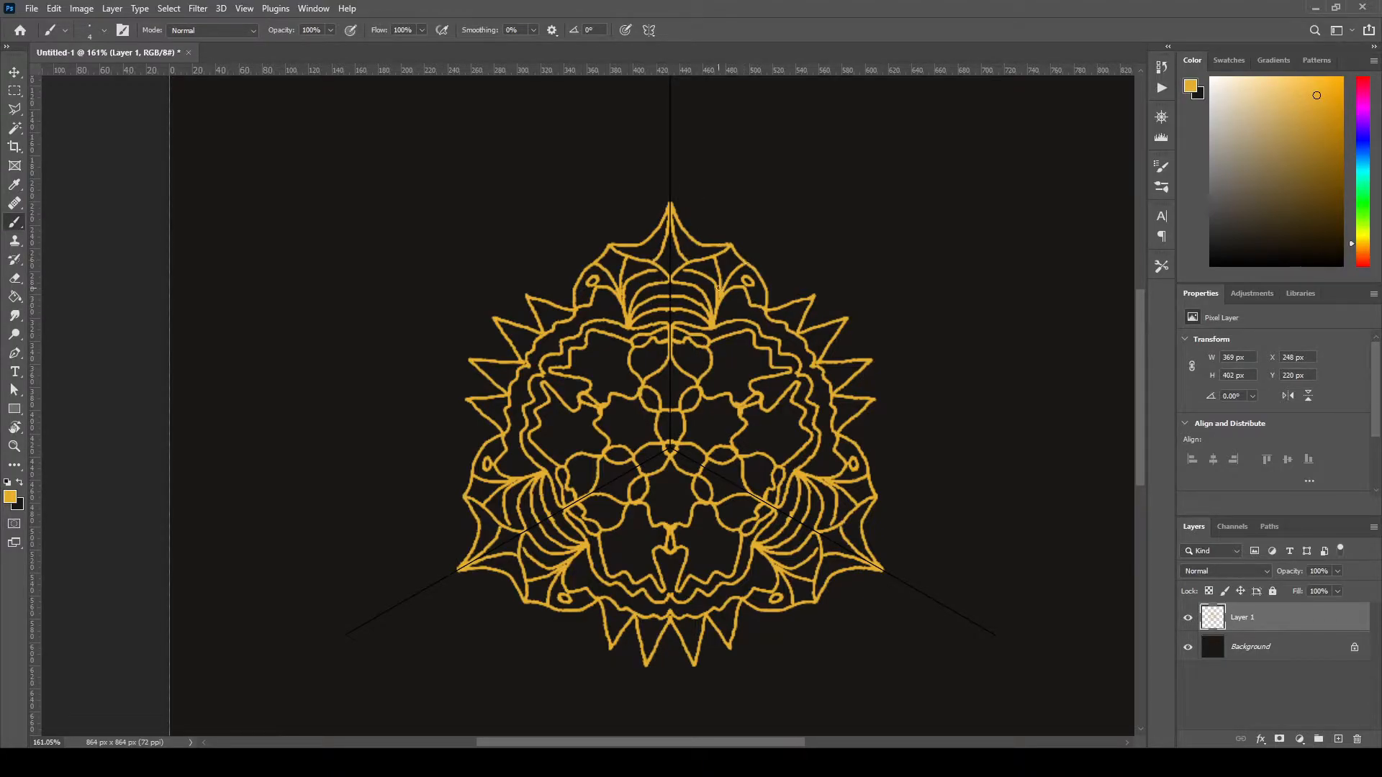
scroll(718, 288, "down", 2)
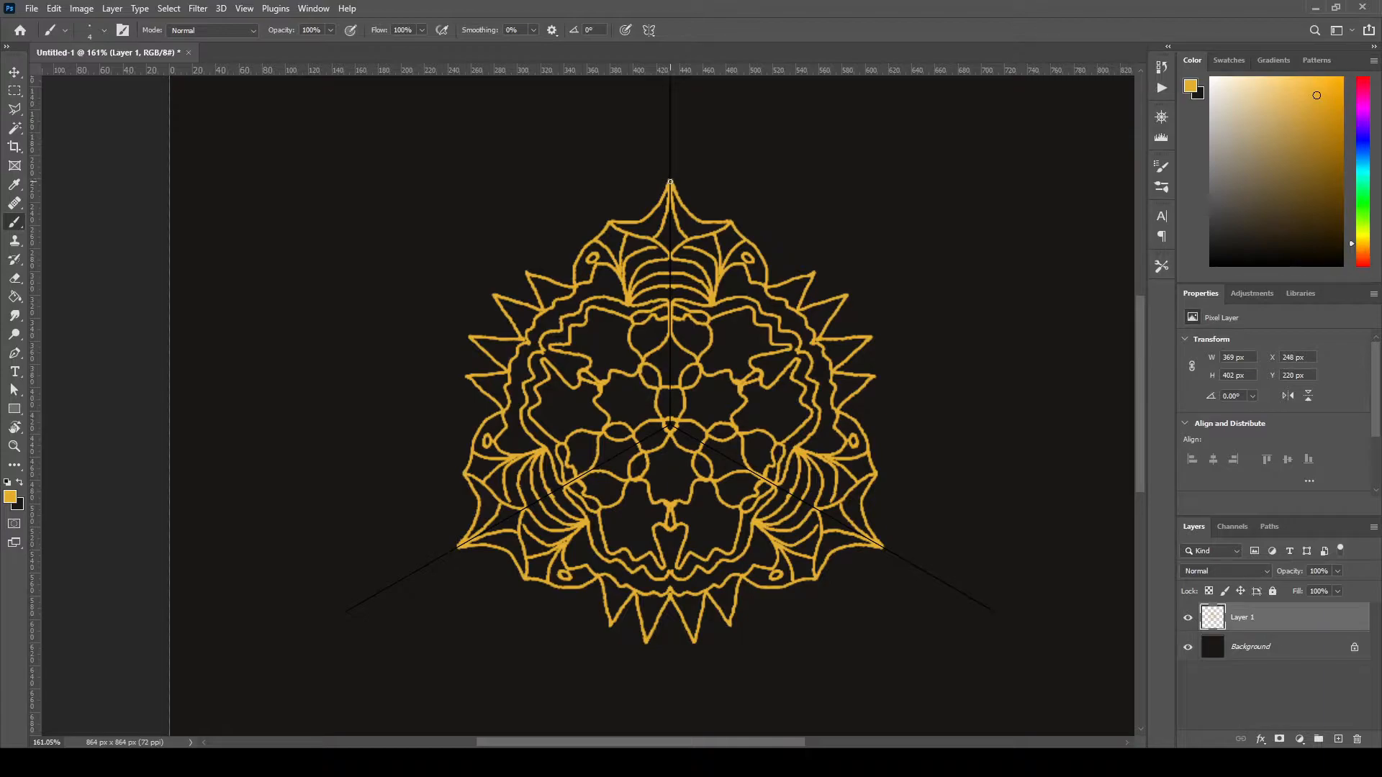
left_click_drag(671, 182, 688, 186)
mouse_move(727, 211)
left_mouse_down()
mouse_move(776, 213)
mouse_move(813, 271)
left_mouse_up()
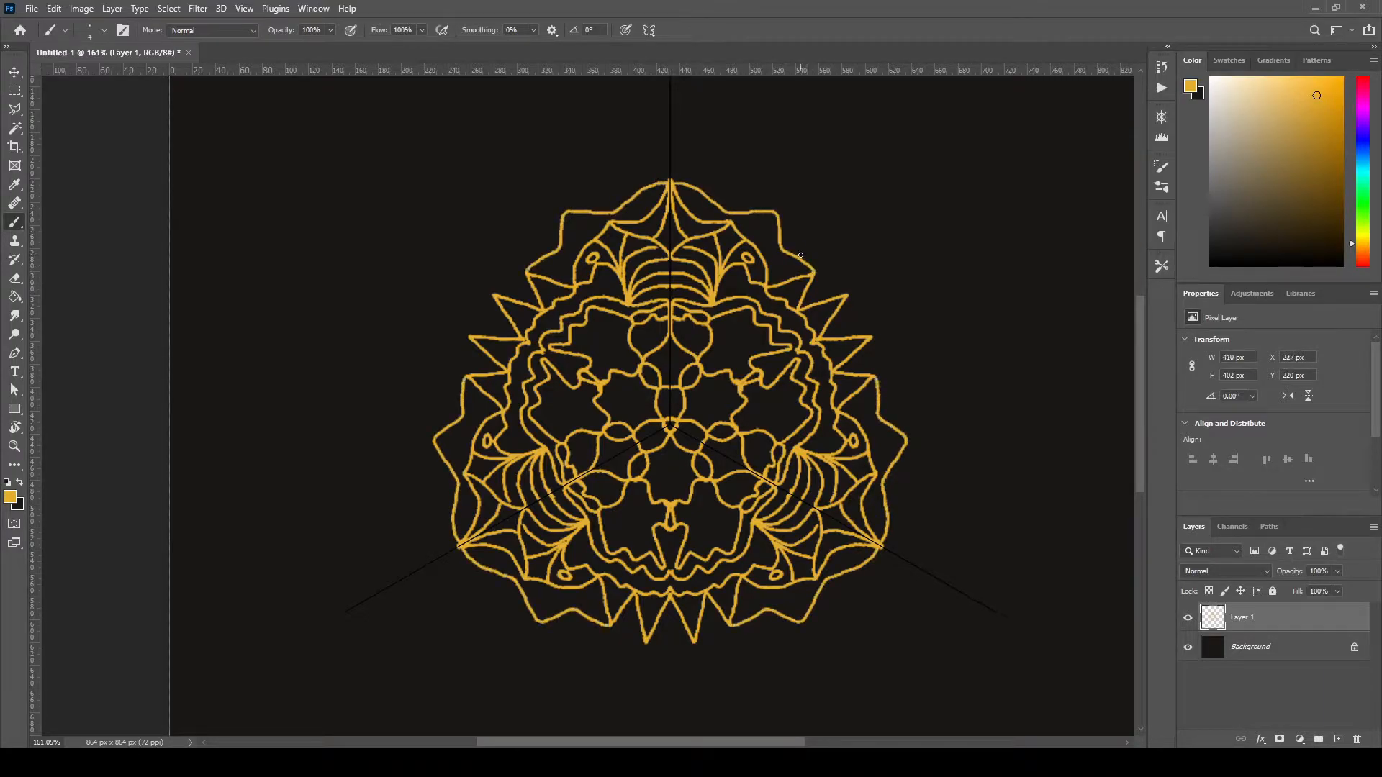
mouse_move(729, 212)
left_mouse_down()
mouse_move(783, 201)
mouse_move(794, 254)
left_mouse_up()
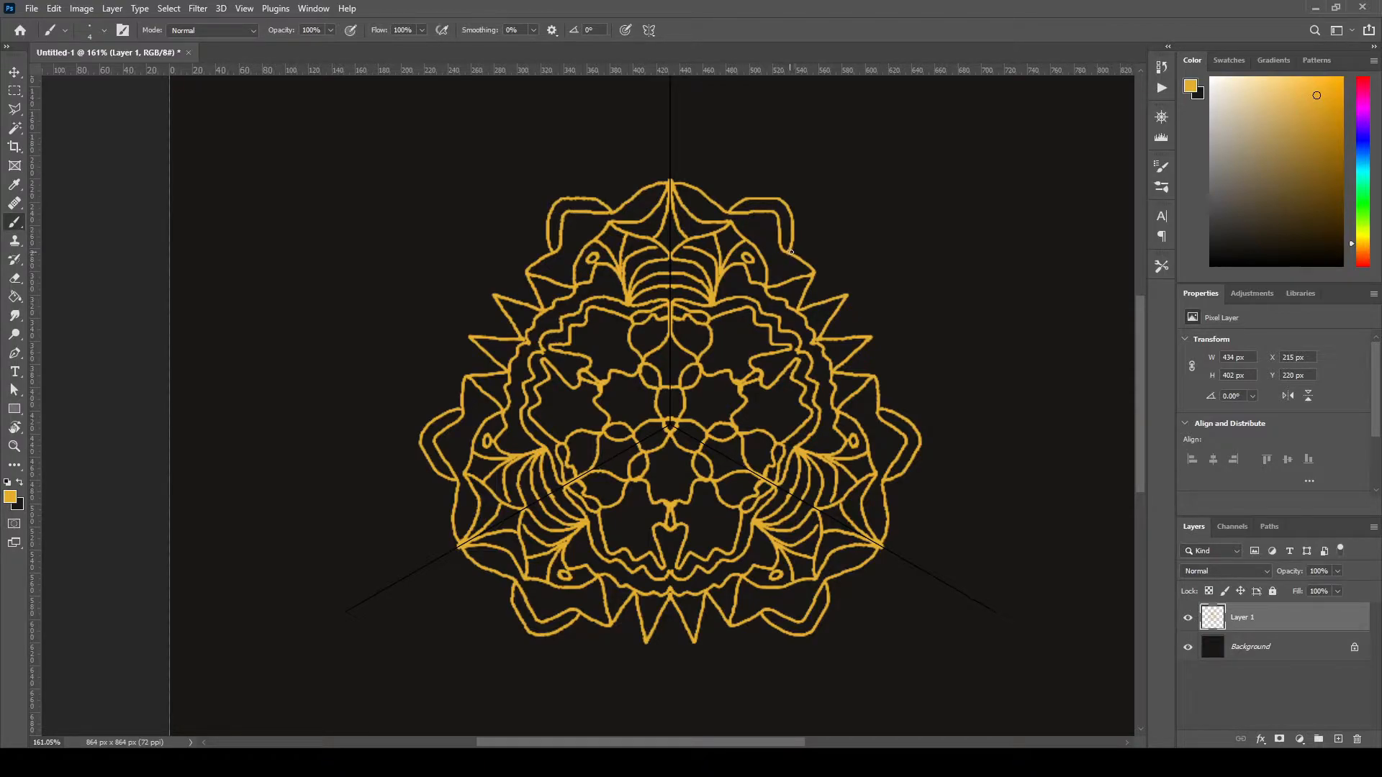
- Paint a spiked outer edge between the lobes, about 434 by 427 px overall, and curved, radiating veins inside the inner petals
mouse_move(805, 244)
left_mouse_down()
mouse_move(833, 262)
mouse_move(816, 302)
mouse_move(869, 334)
mouse_move(860, 325)
left_mouse_up()
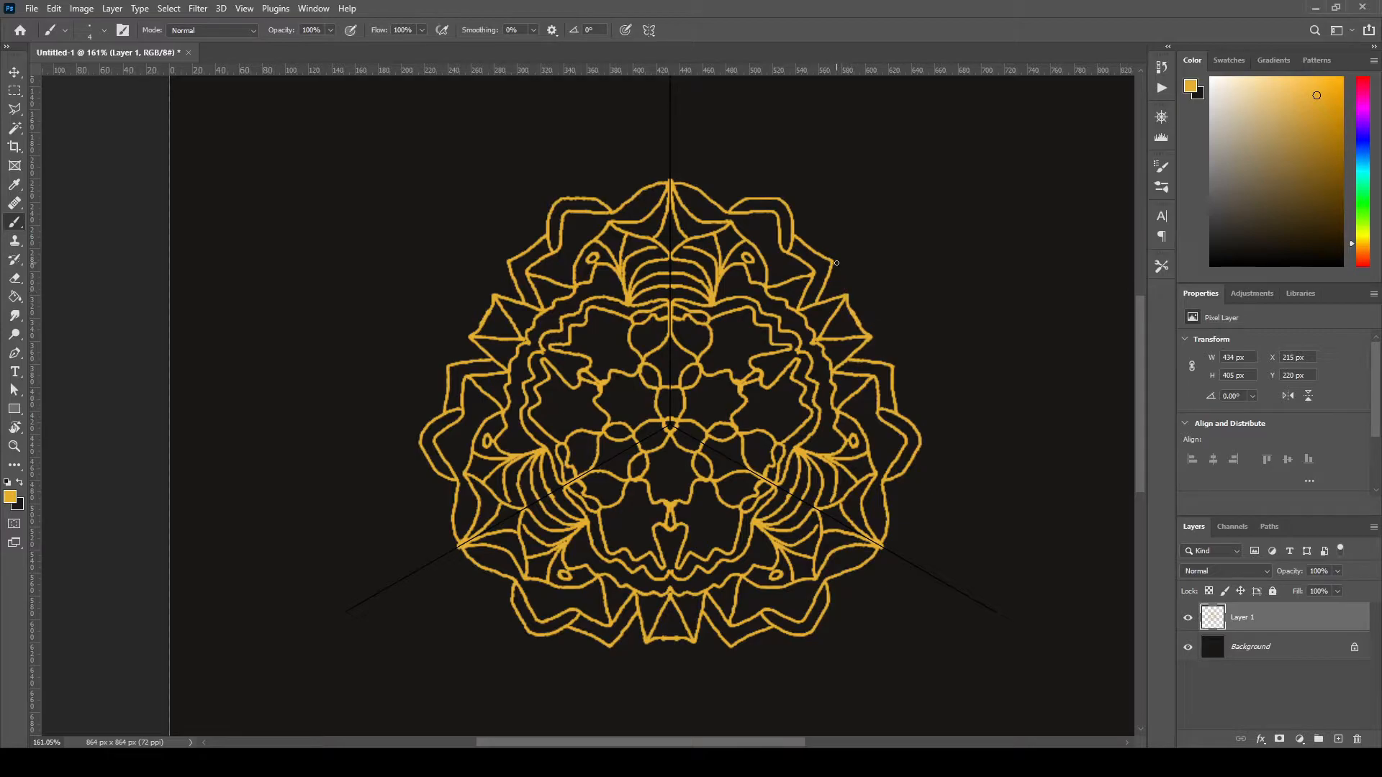
mouse_move(833, 262)
left_mouse_down()
mouse_move(864, 264)
mouse_move(846, 292)
mouse_move(877, 294)
mouse_move(860, 319)
left_mouse_up()
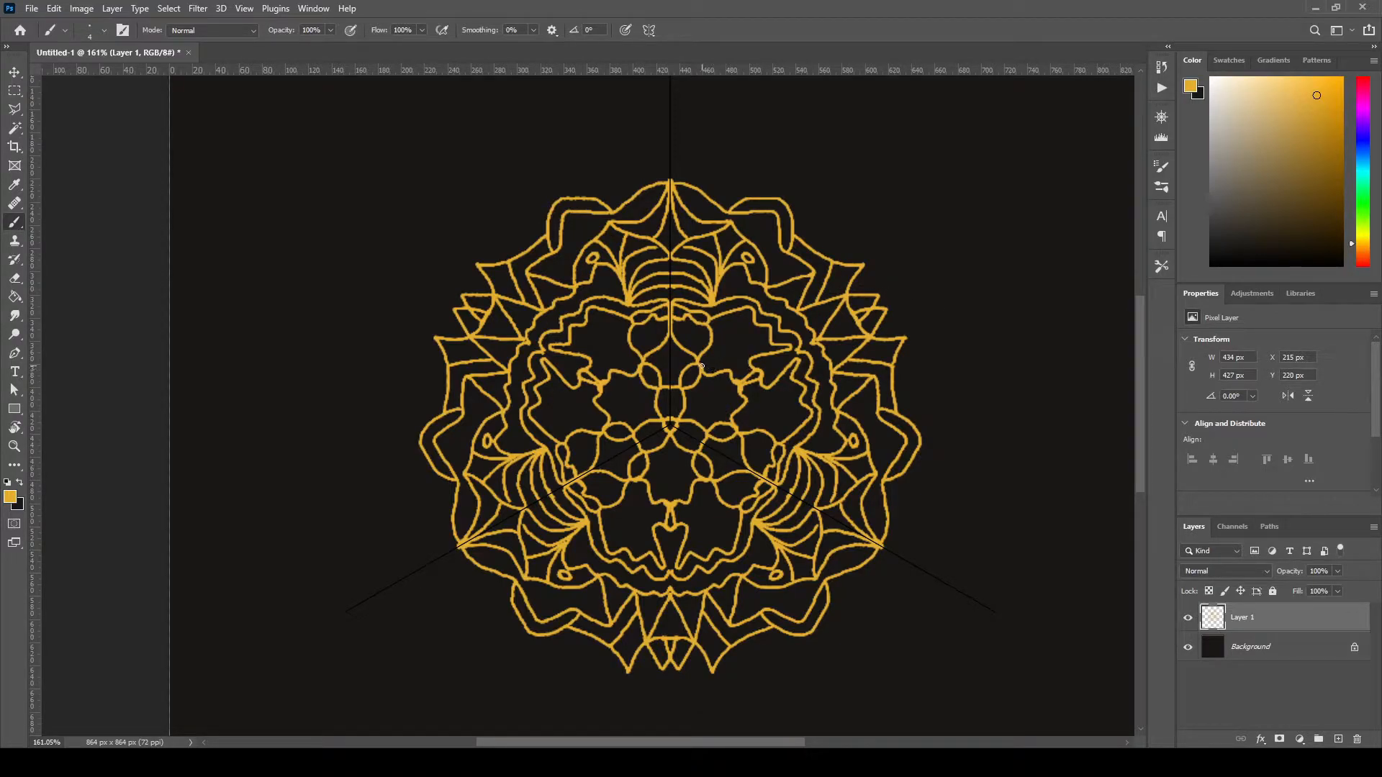
left_click_drag(709, 366, 718, 323)
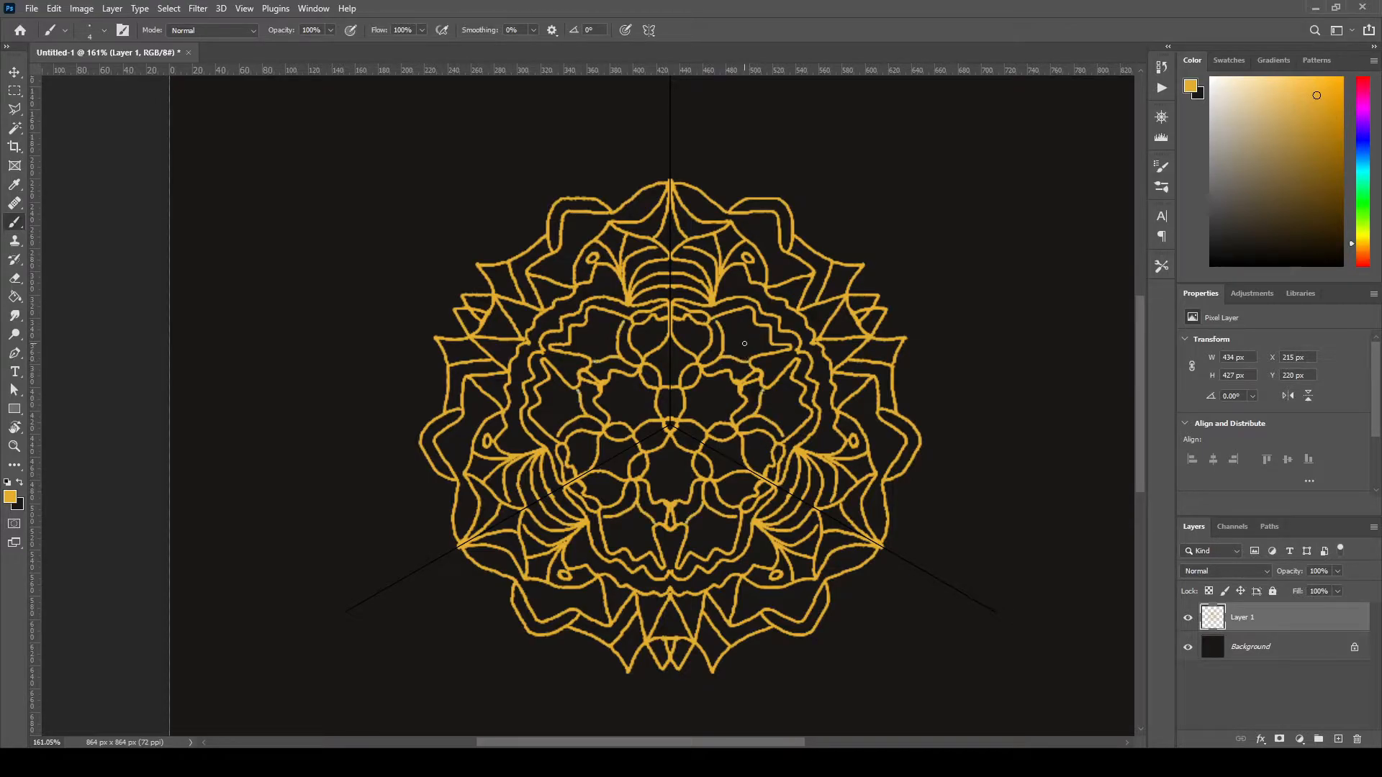
mouse_move(724, 352)
left_mouse_down()
mouse_move(748, 308)
mouse_move(725, 352)
mouse_move(770, 329)
left_mouse_up()
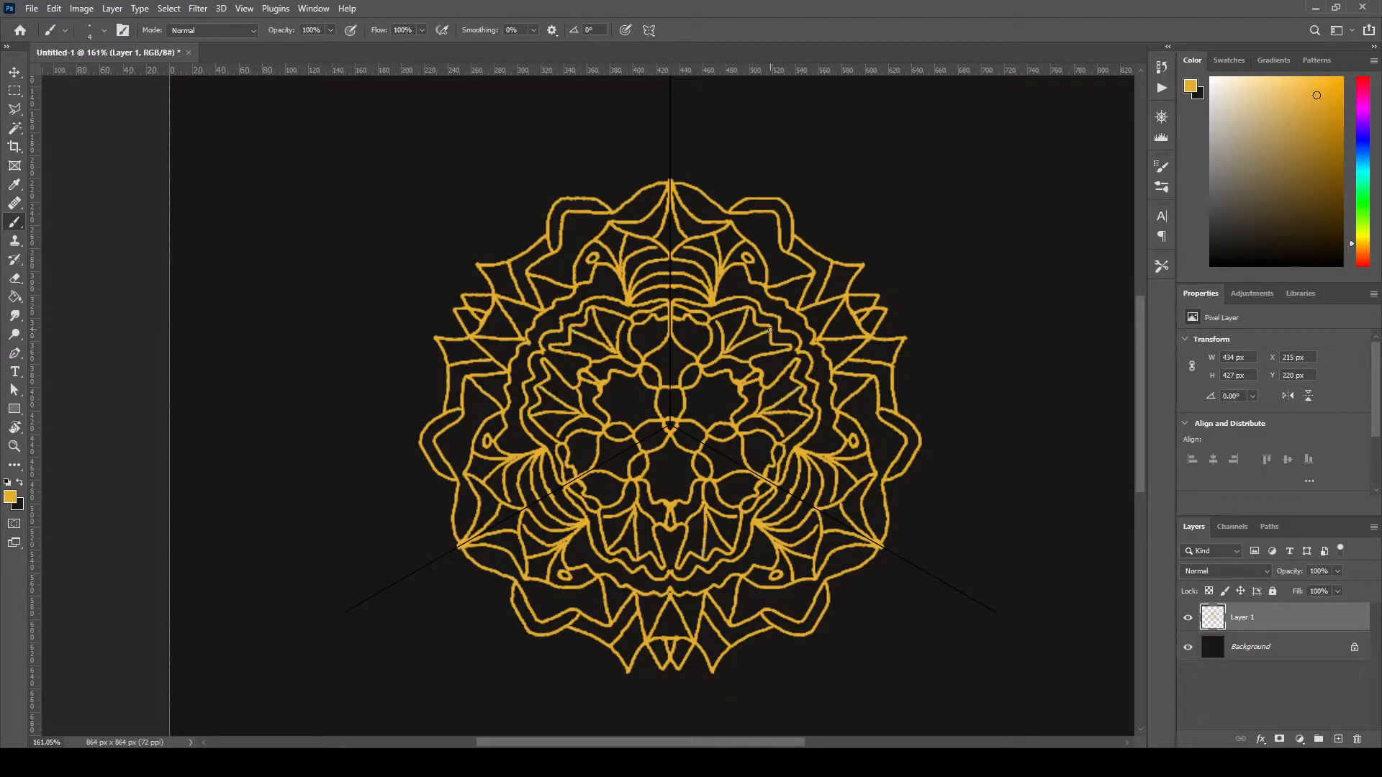
- Paint nested curved petals on both sides of each axis tip, joining the angular lobes to the three axes
key("ctrl+1")
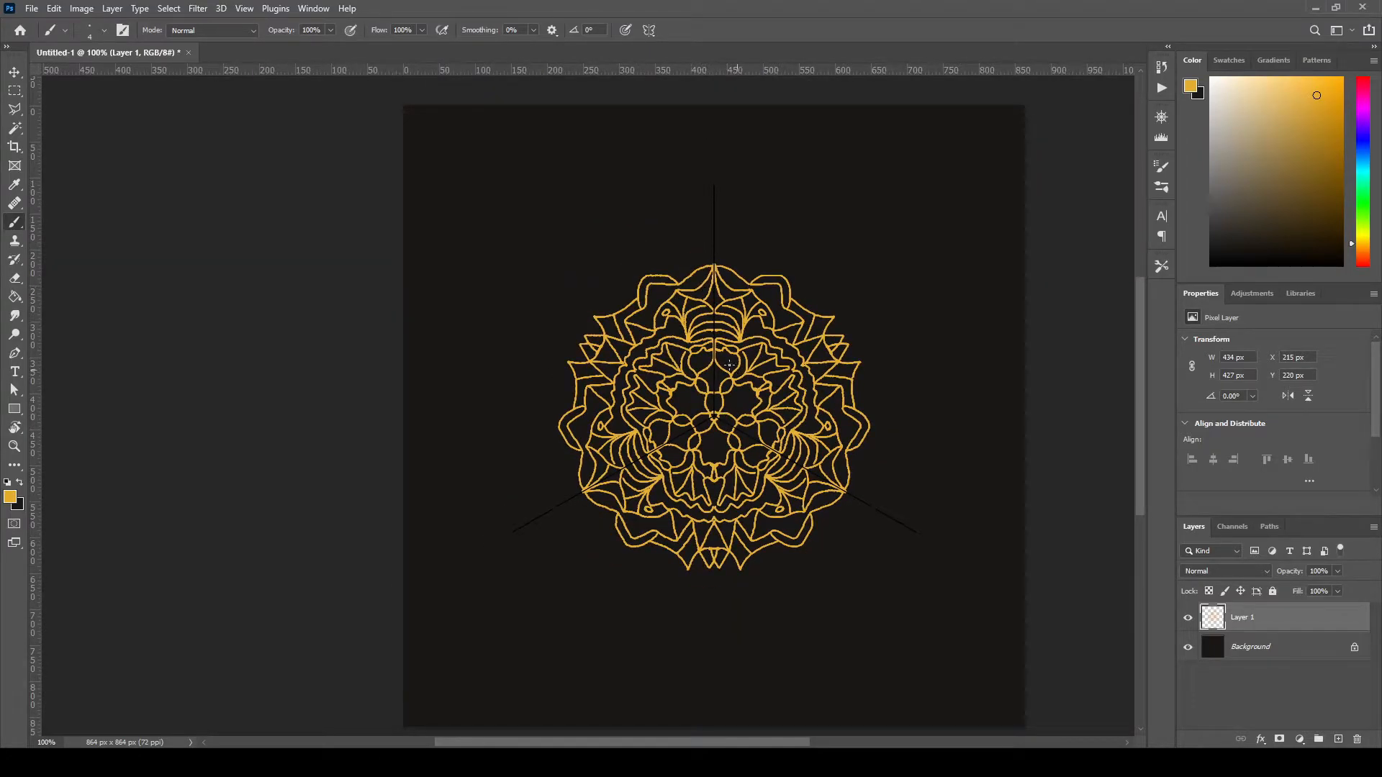
scroll(734, 371, "up", 10)
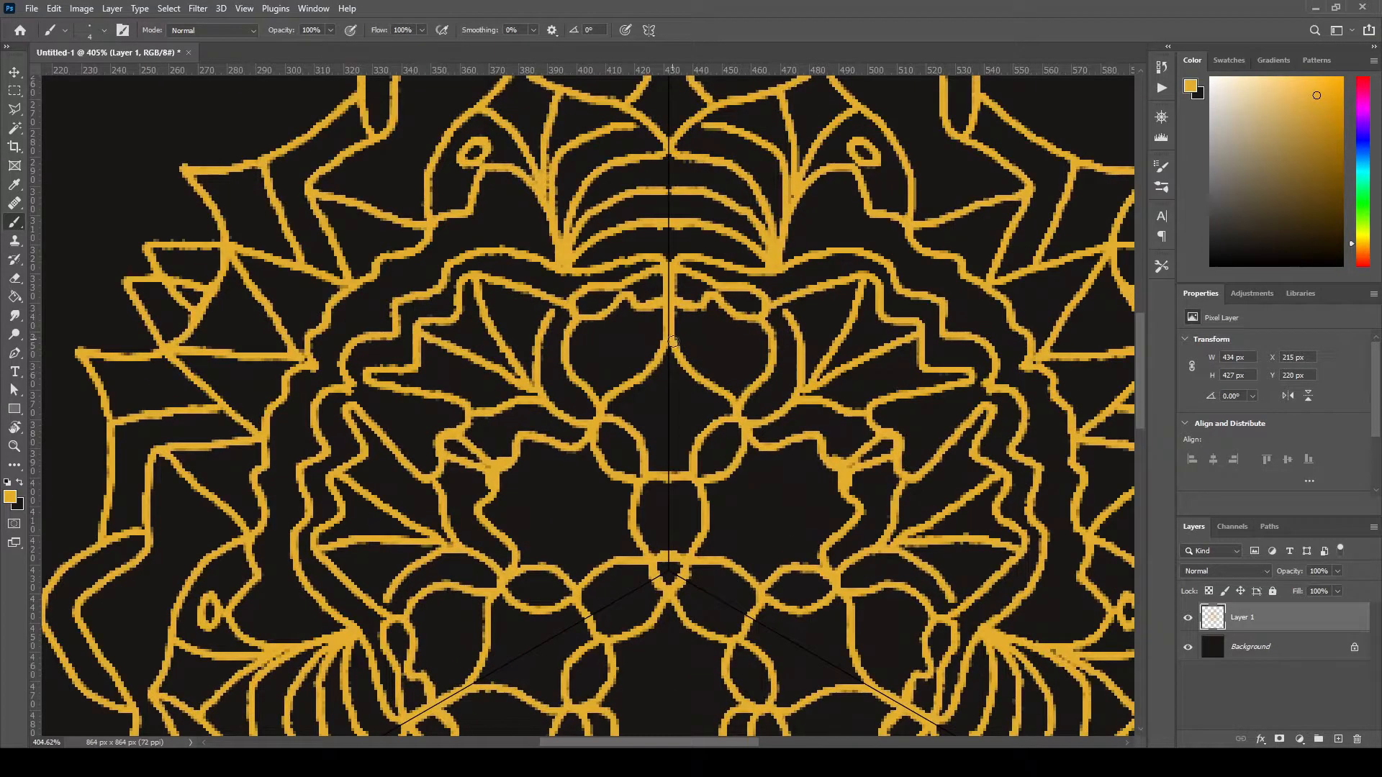
scroll(756, 363, "down", 6)
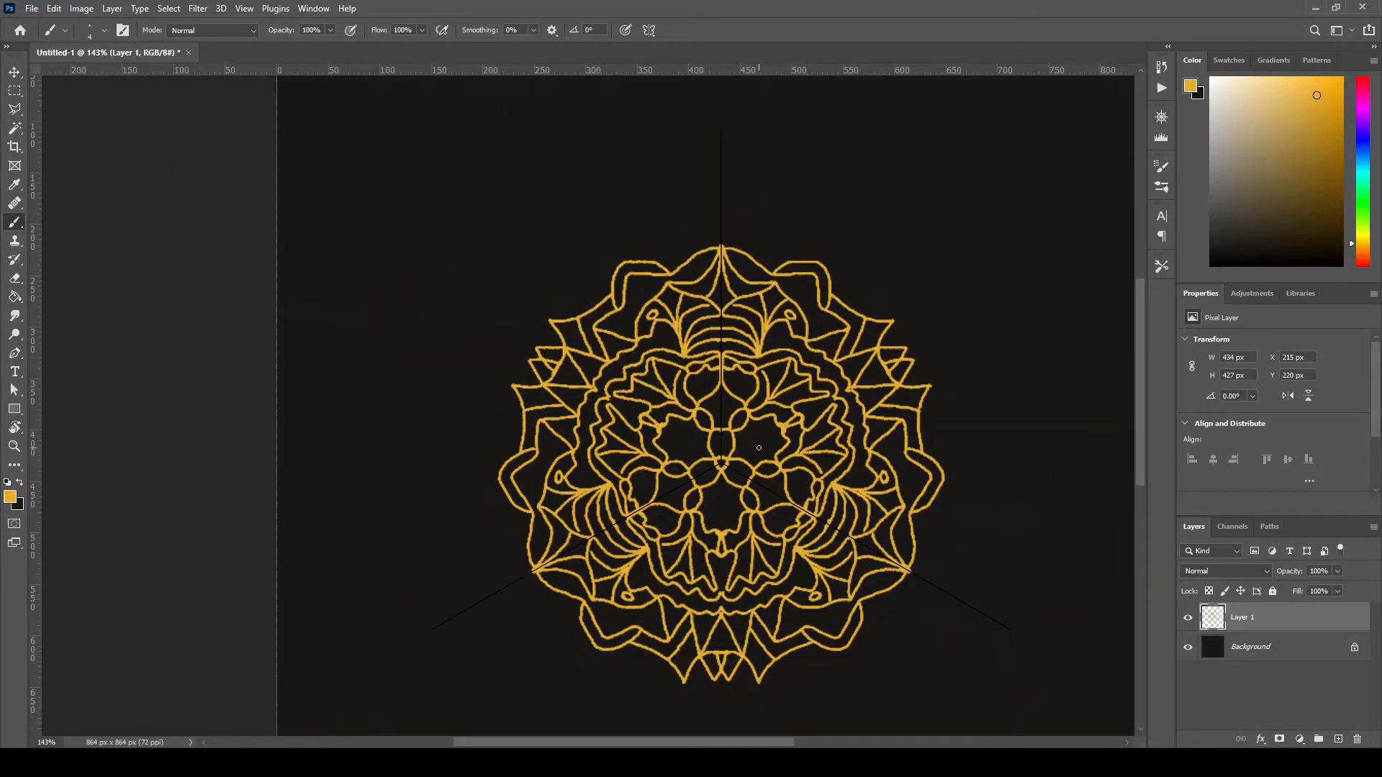
scroll(759, 447, "down", 2)
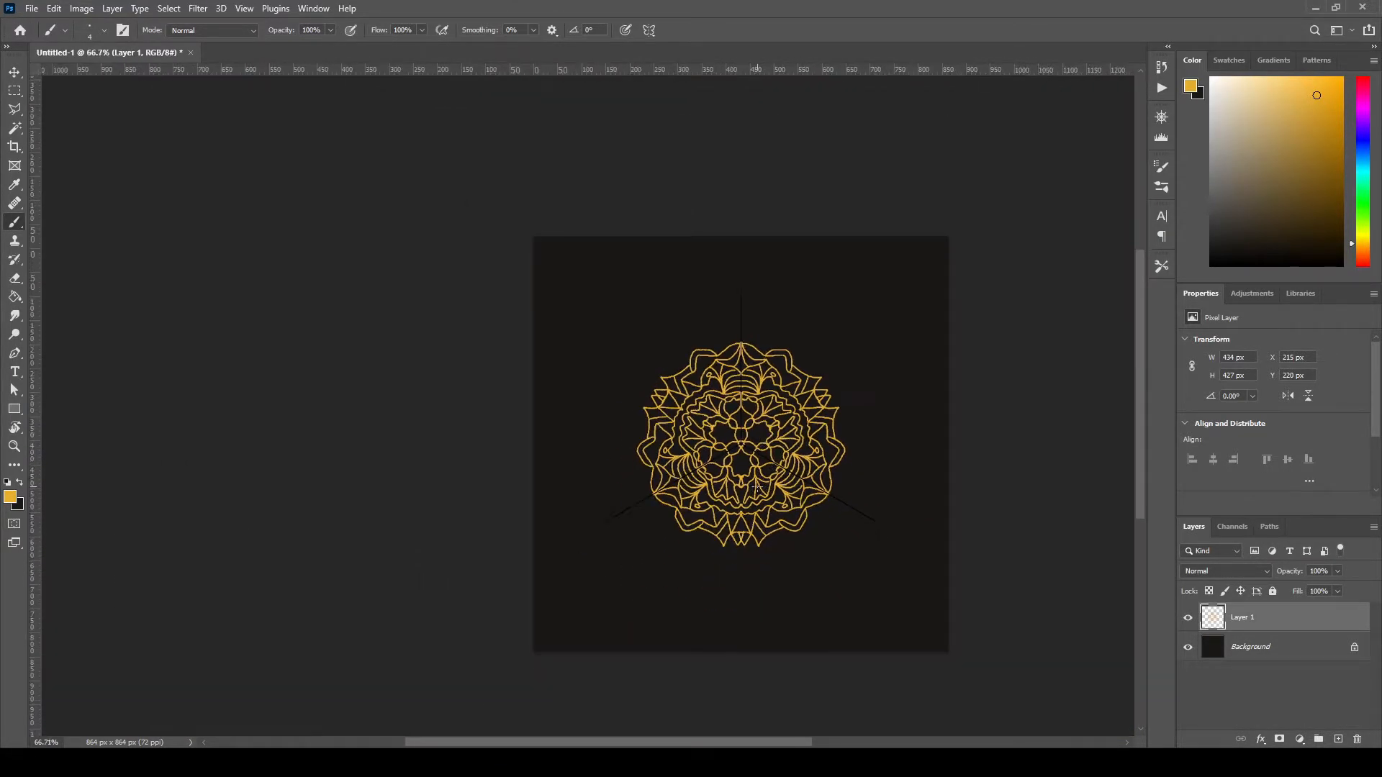
scroll(763, 392, "up", 1)
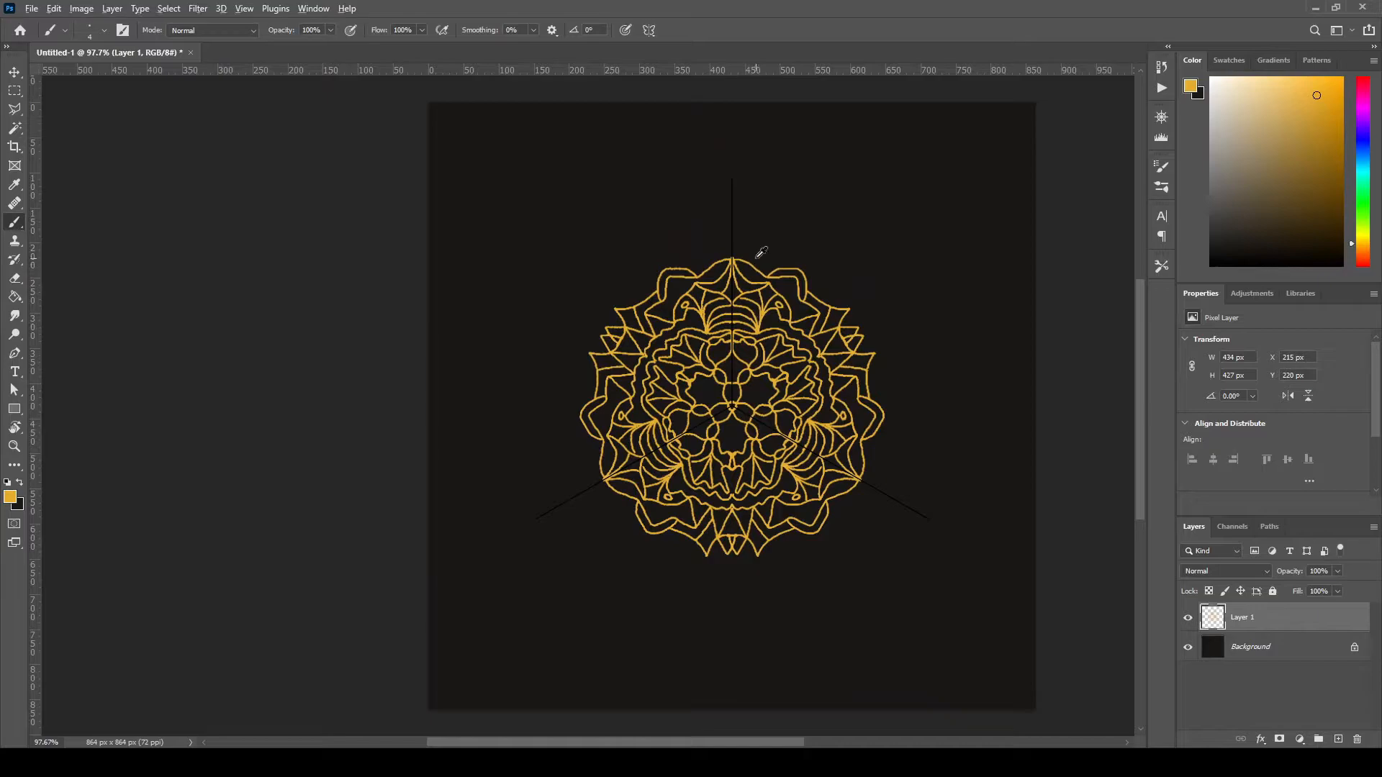
scroll(763, 260, "up", 1)
scroll(738, 246, "up", 1)
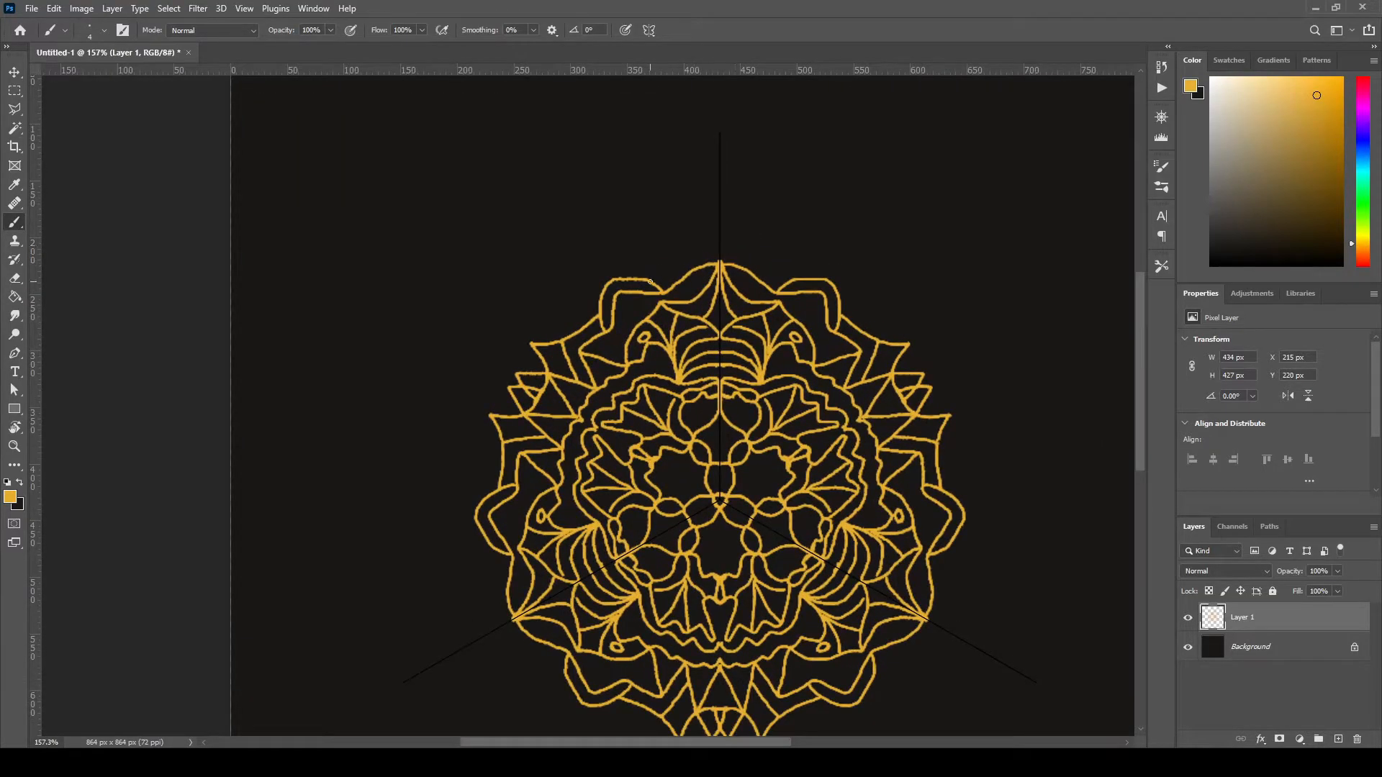
mouse_move(618, 276)
left_mouse_down()
mouse_move(690, 269)
mouse_move(646, 255)
mouse_move(705, 262)
left_mouse_up()
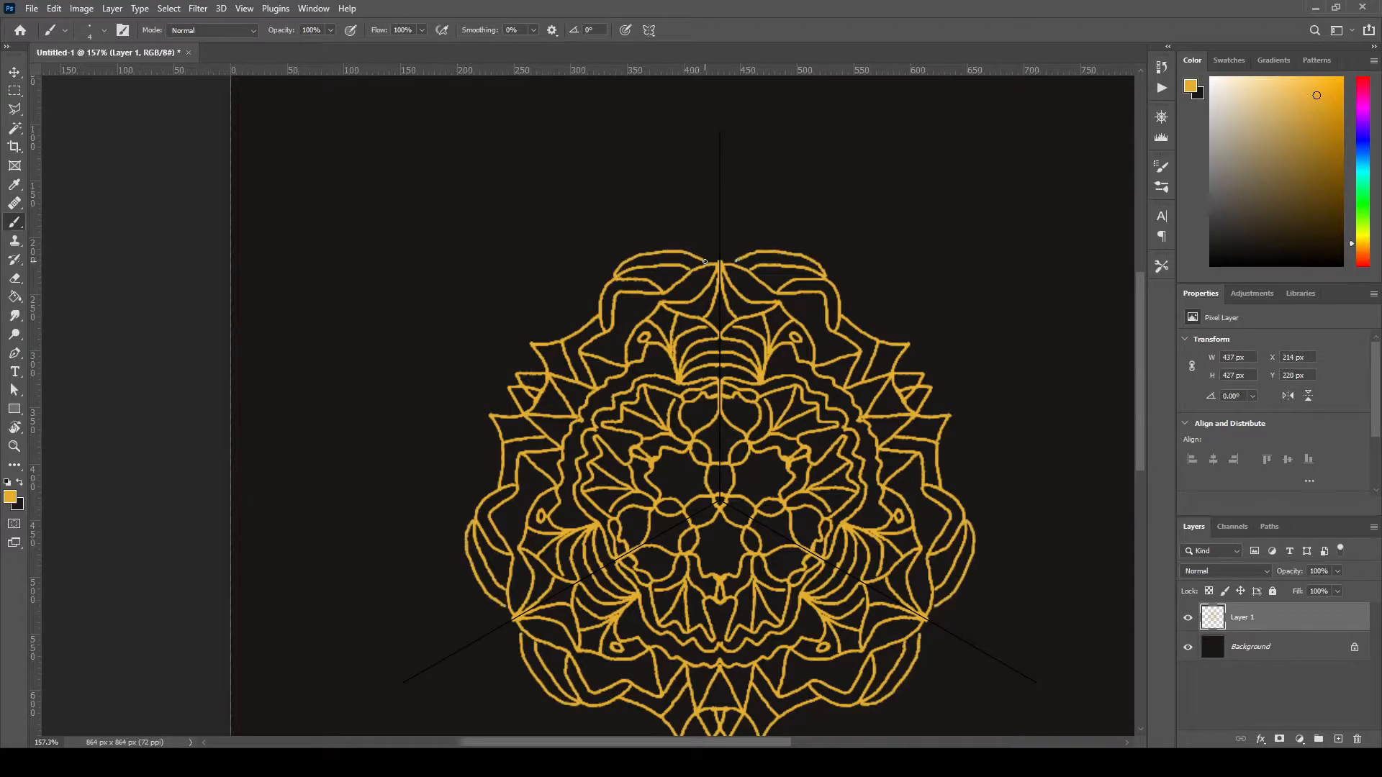
mouse_move(618, 275)
left_mouse_down()
mouse_move(620, 252)
mouse_move(656, 235)
mouse_move(692, 237)
mouse_move(720, 262)
mouse_move(700, 235)
mouse_move(729, 235)
mouse_move(721, 158)
mouse_move(751, 232)
left_mouse_up()
- Paint ribbed towers with rounded tops and curved side wings on the three axes, about 533 by 519 px overall
mouse_move(720, 174)
left_mouse_down()
mouse_move(735, 194)
mouse_move(732, 161)
mouse_move(725, 172)
left_mouse_up()
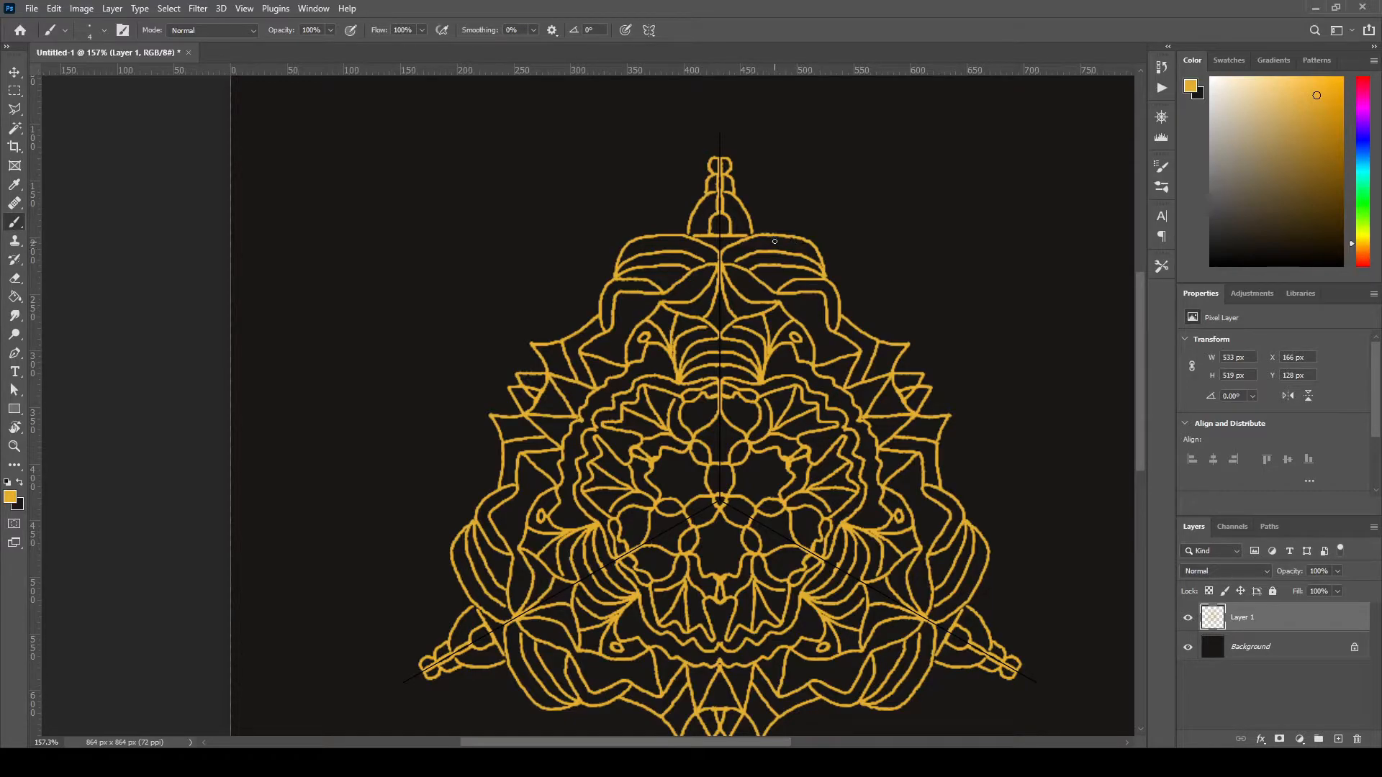
mouse_move(728, 215)
left_mouse_down()
mouse_move(740, 203)
mouse_move(749, 219)
left_mouse_up()
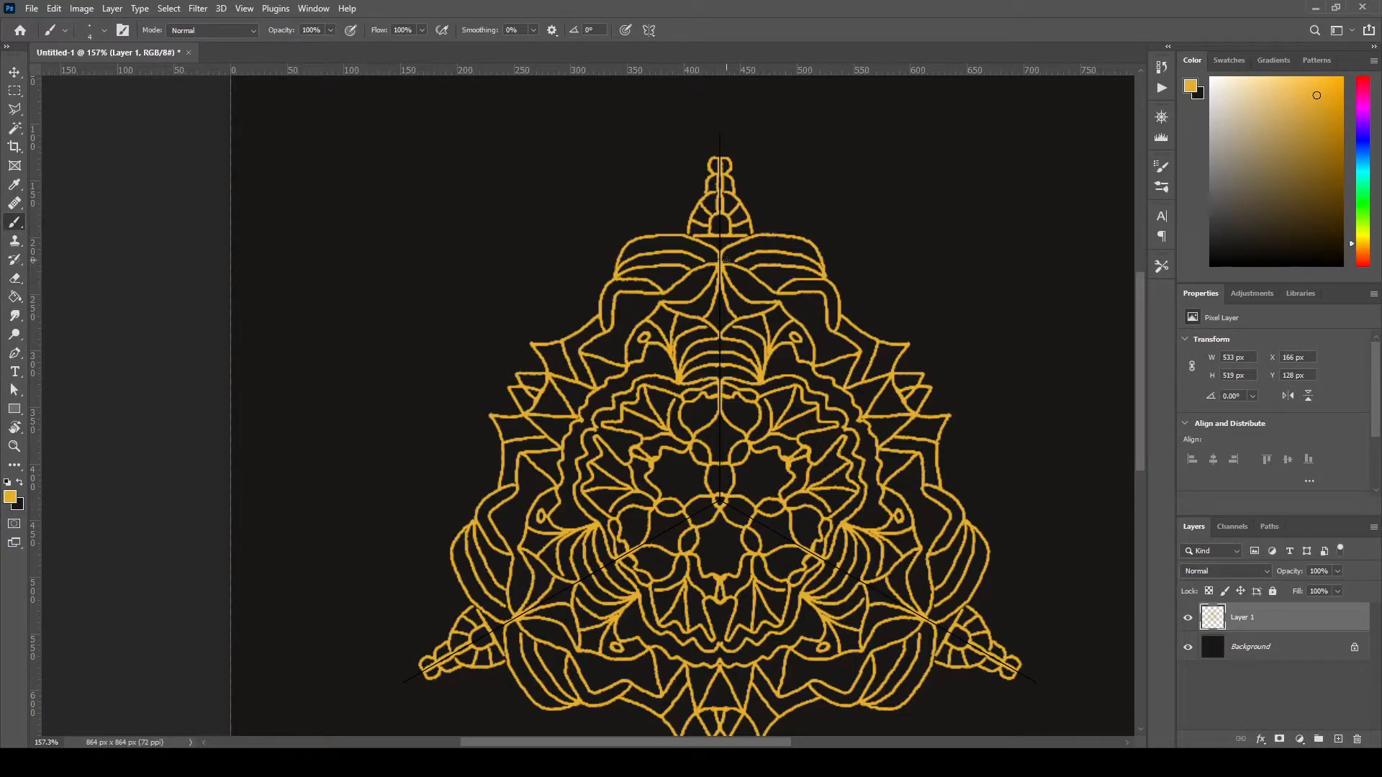
scroll(766, 236, "down", 2)
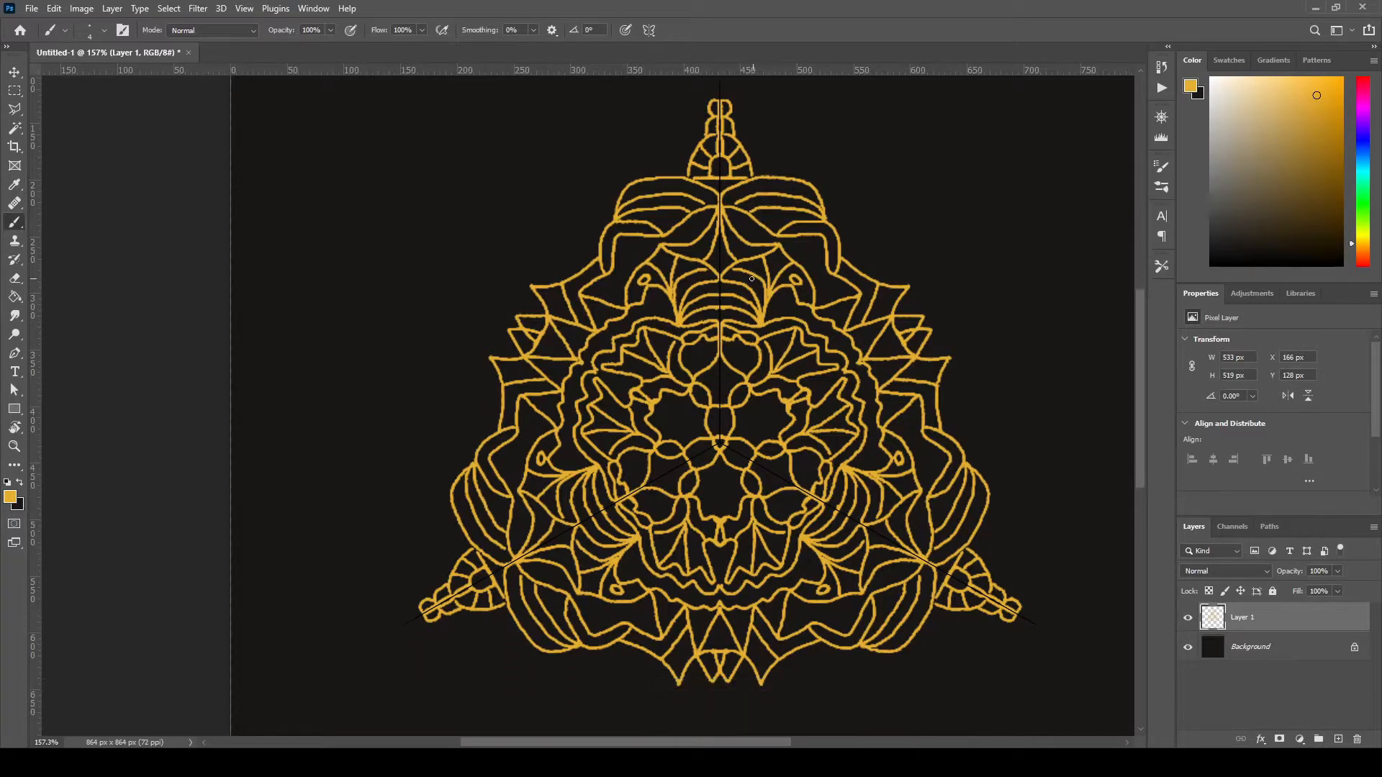
scroll(761, 304, "up", 1)
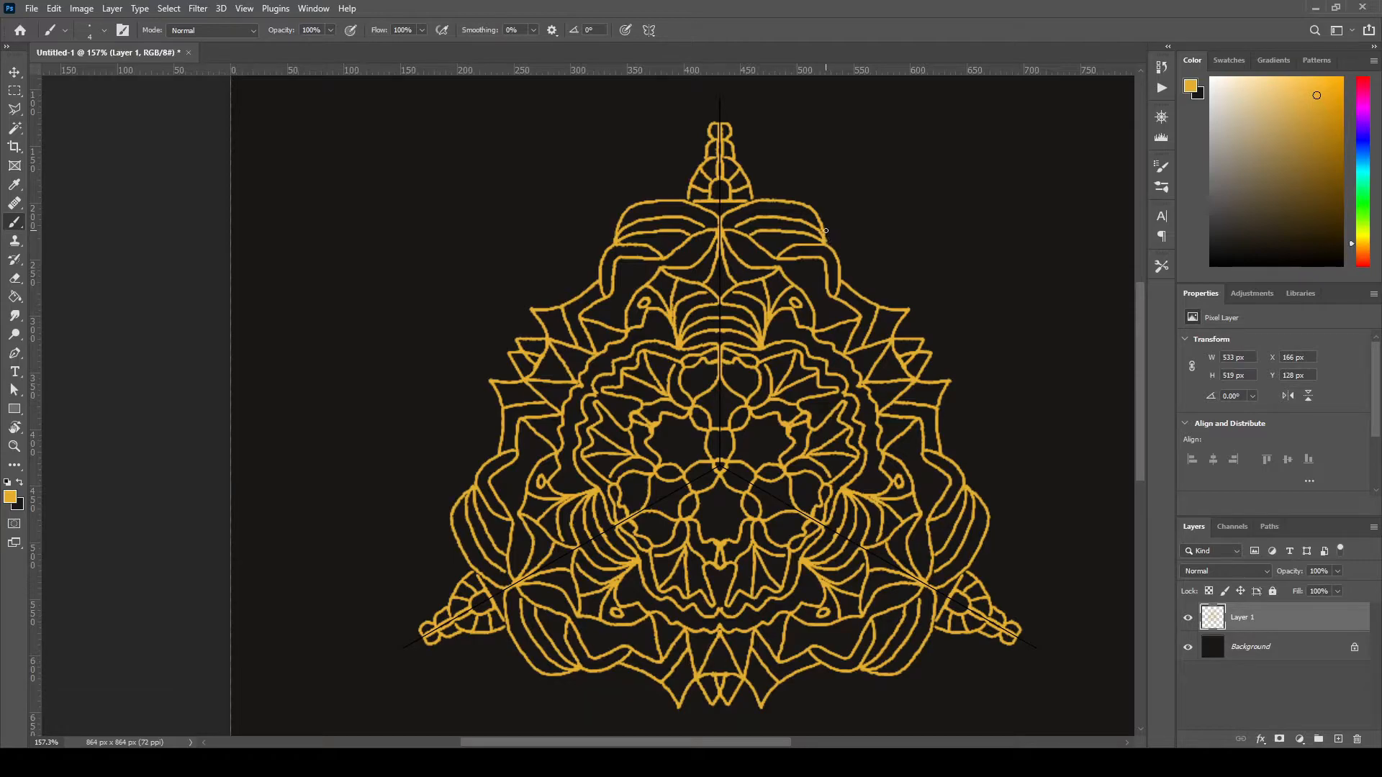
left_click_drag(735, 156, 791, 201)
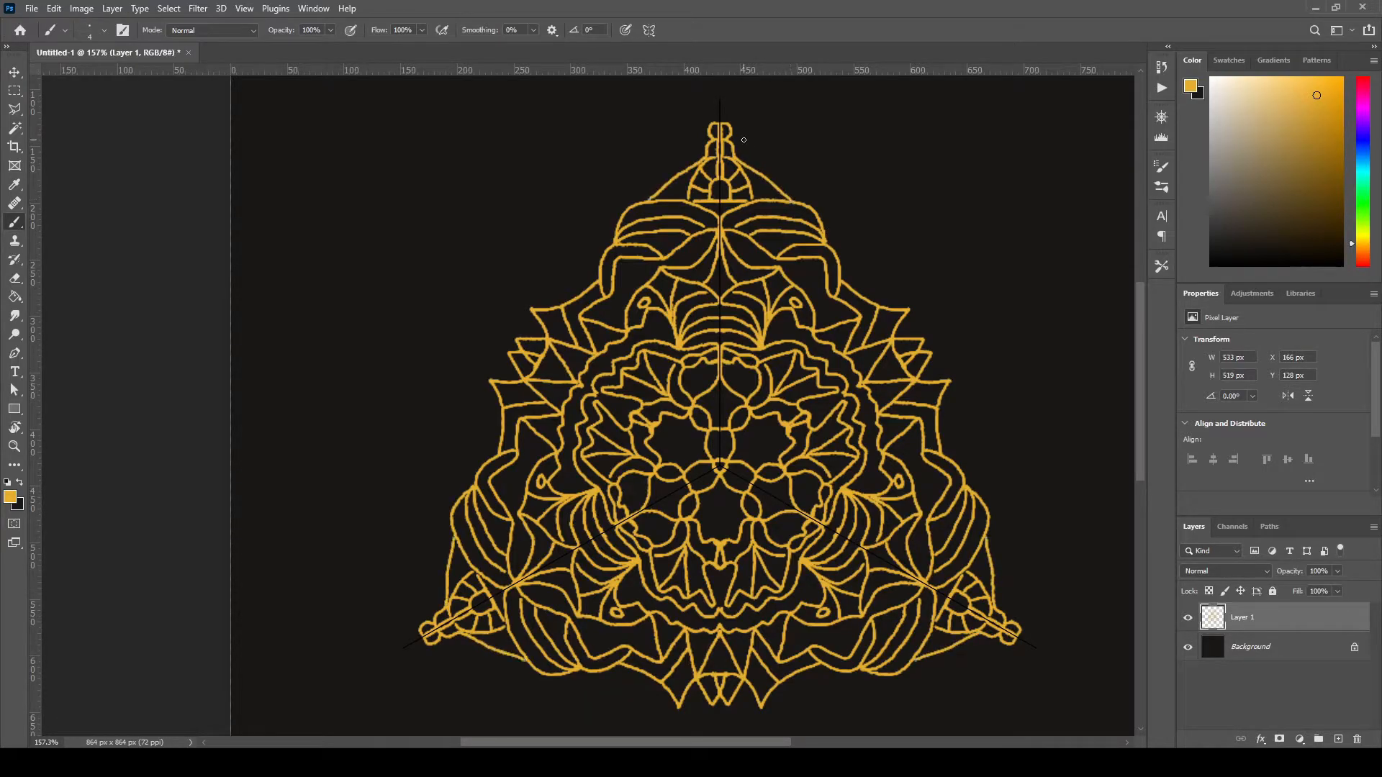
left_click_drag(729, 137, 792, 201)
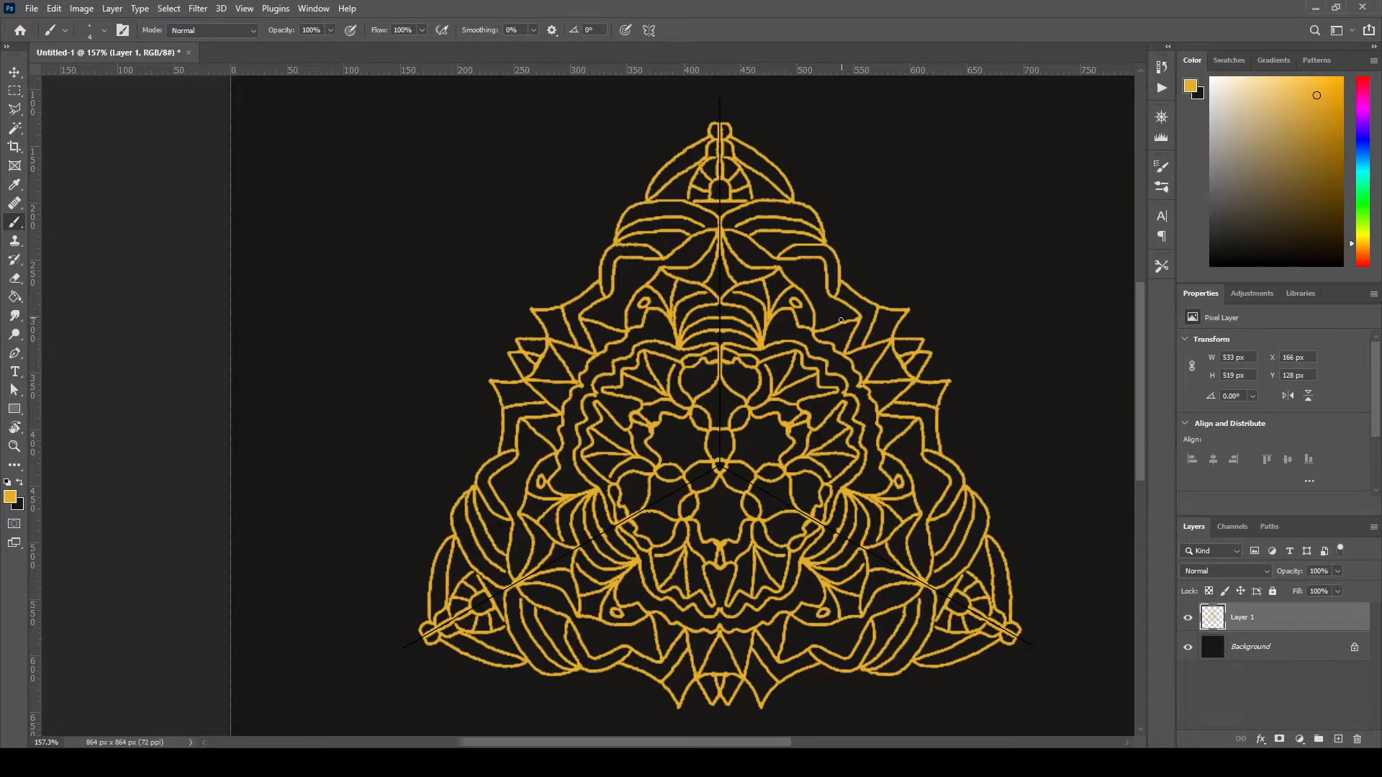
- Paint rows of small ovals beyond the spikes between the axis towers, bringing the mandala to about 533 by 542 px
scroll(839, 387, "down", 2)
scroll(881, 360, "up", 2)
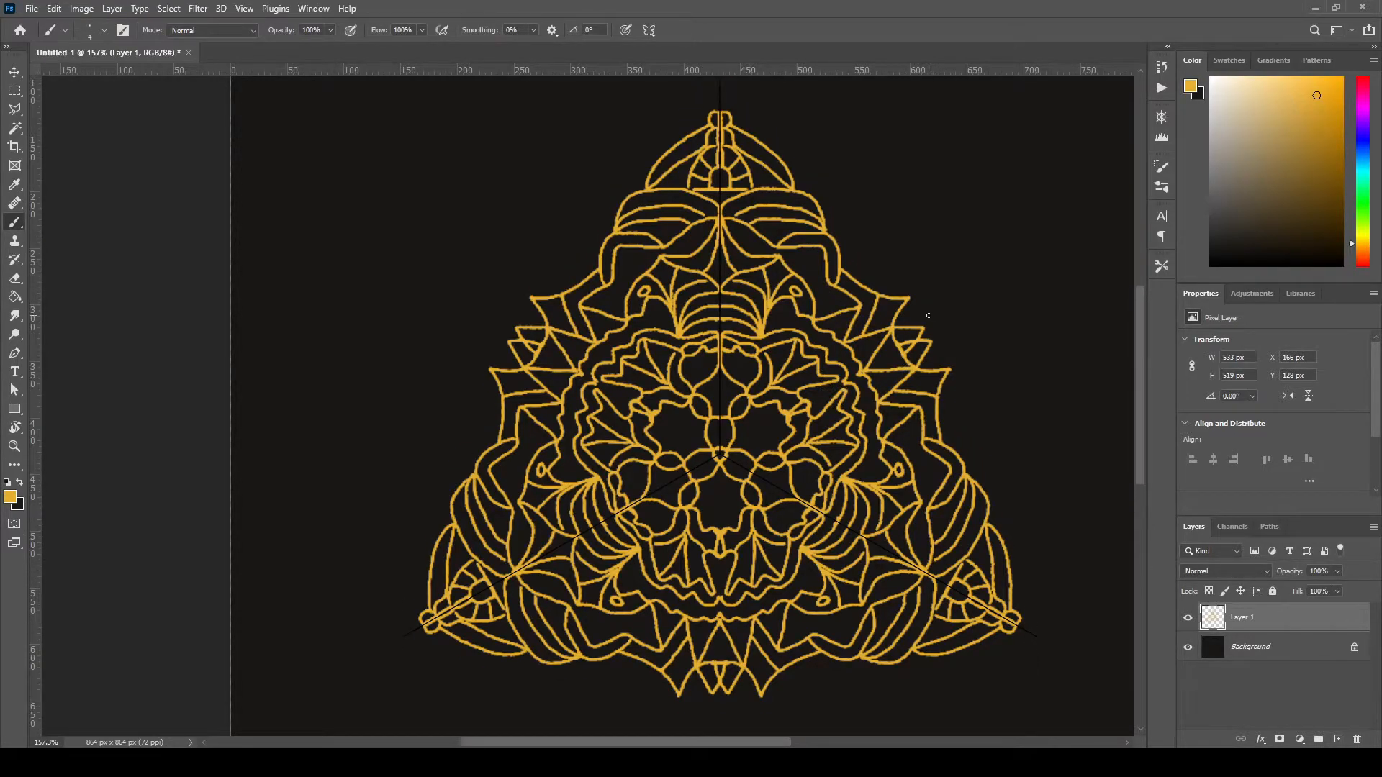
left_click_drag(918, 281, 925, 283)
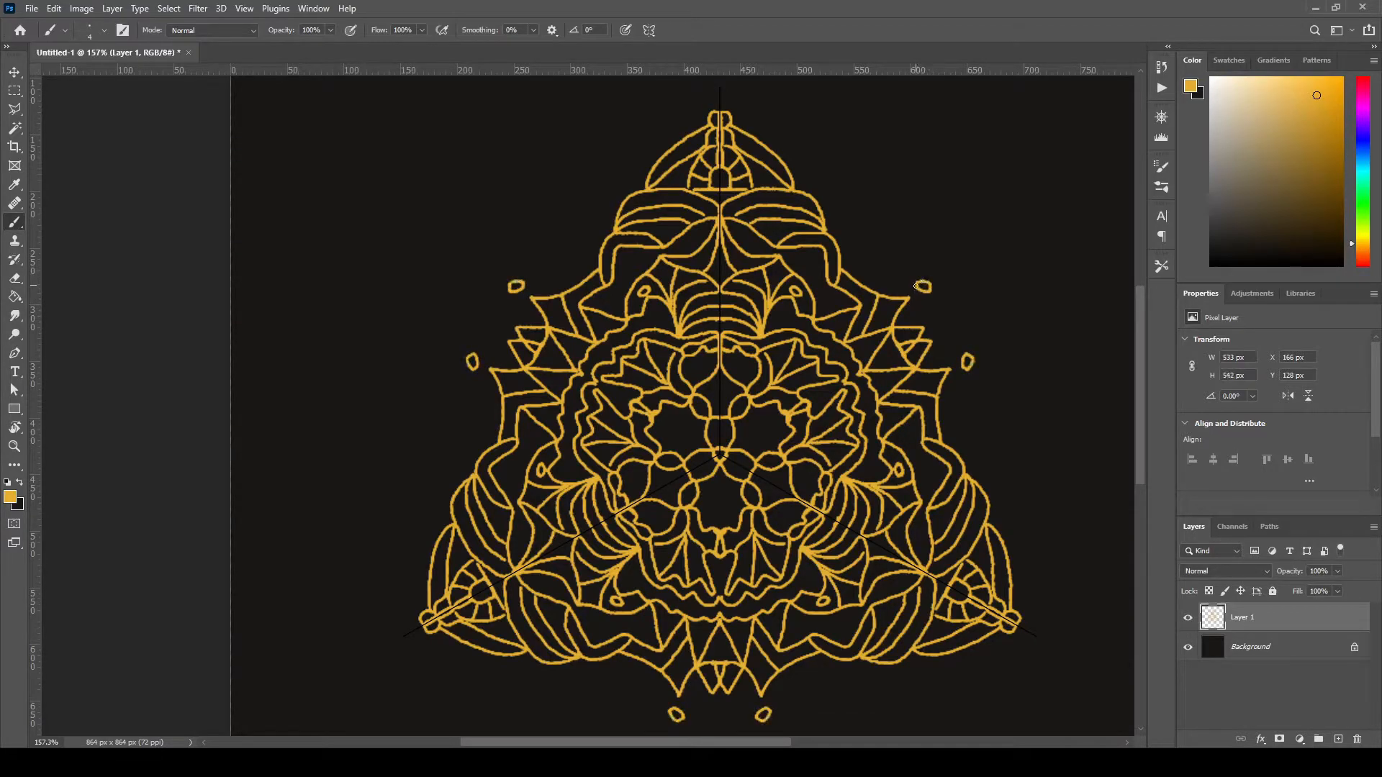
mouse_move(937, 308)
left_mouse_down()
mouse_move(949, 329)
mouse_move(945, 311)
left_mouse_up()
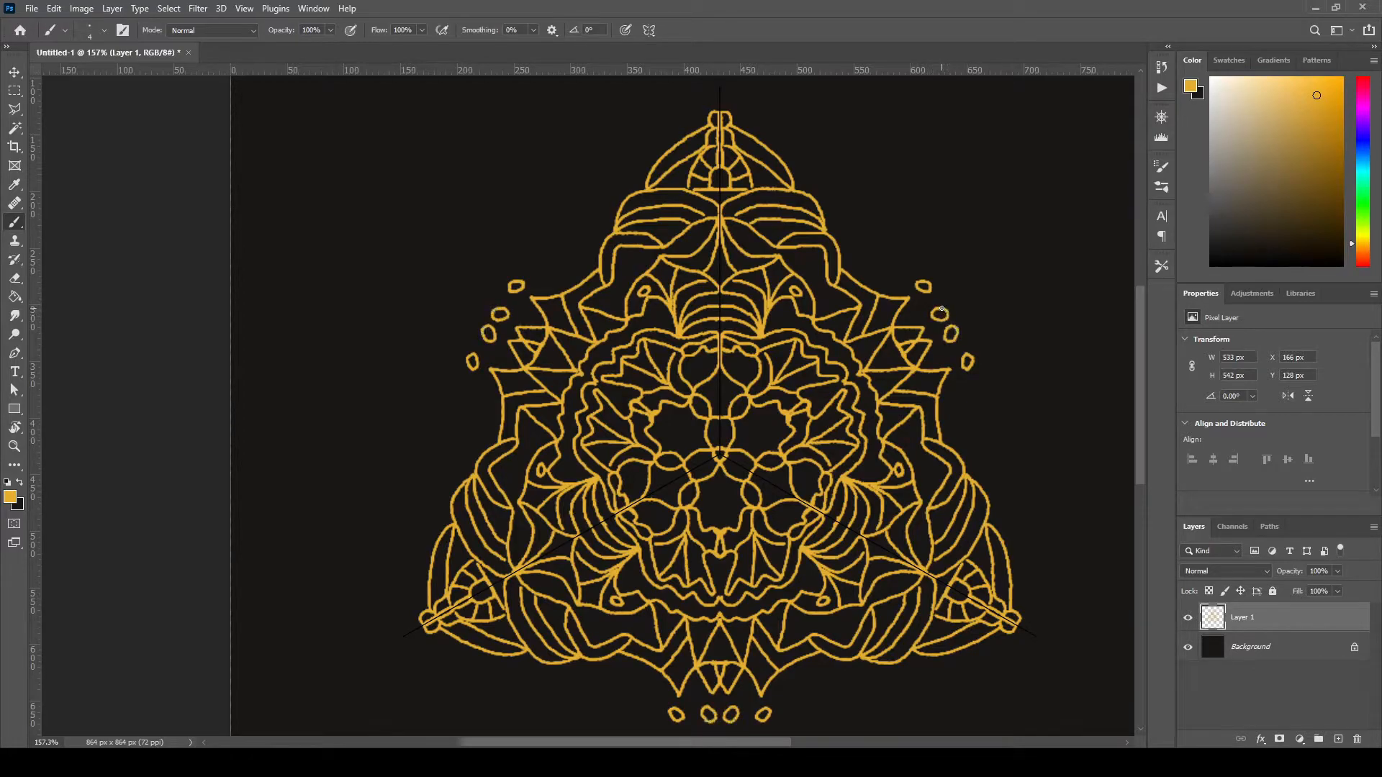
- Paint curved stems connecting the small ovals to the mandala's outer edge
scroll(893, 374, "down", 3)
scroll(860, 380, "up", 2)
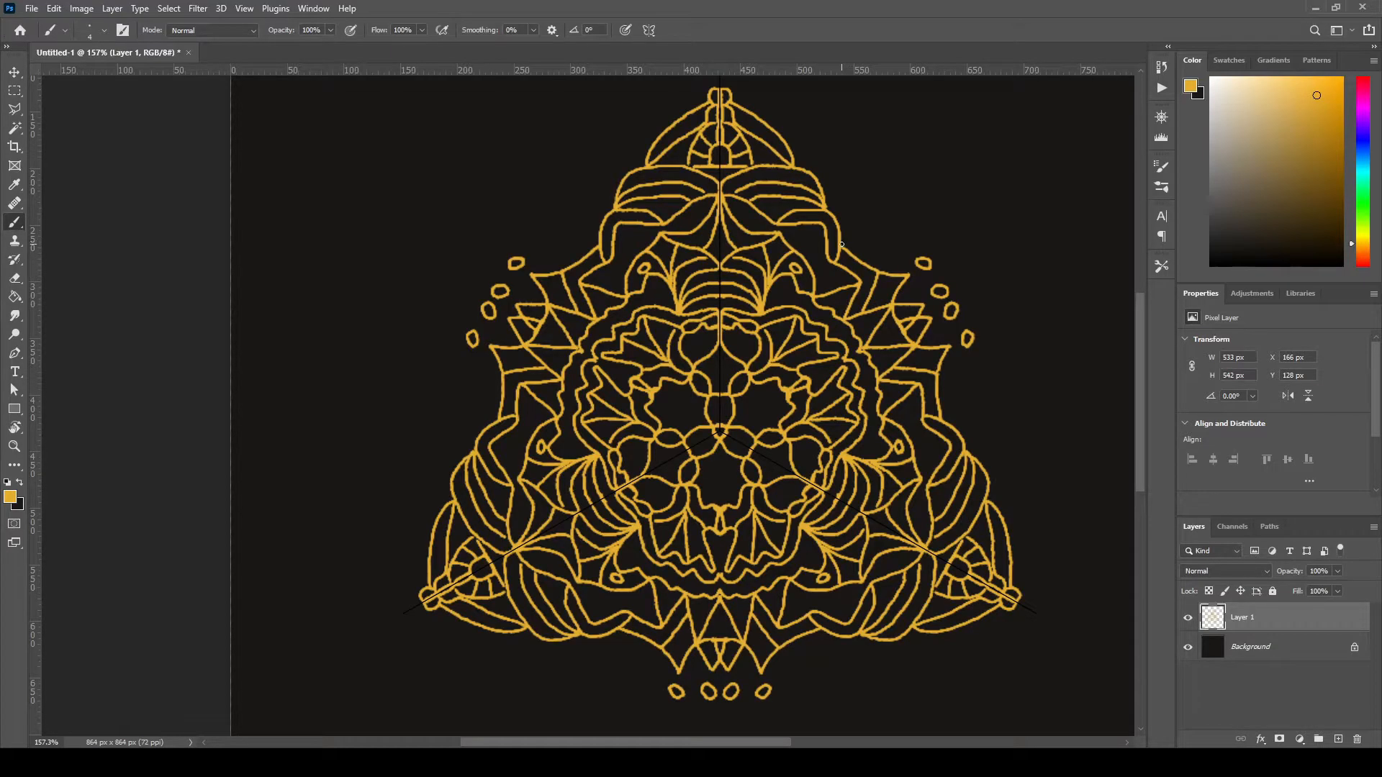
mouse_move(844, 243)
left_mouse_down()
mouse_move(915, 258)
mouse_move(904, 298)
mouse_move(931, 287)
left_mouse_up()
- Paint spiral curls beside the axis towers and overlapping round loops along the adjoining lobes, about 535 by 542 px overall
scroll(865, 358, "down", 6)
scroll(864, 324, "up", 5)
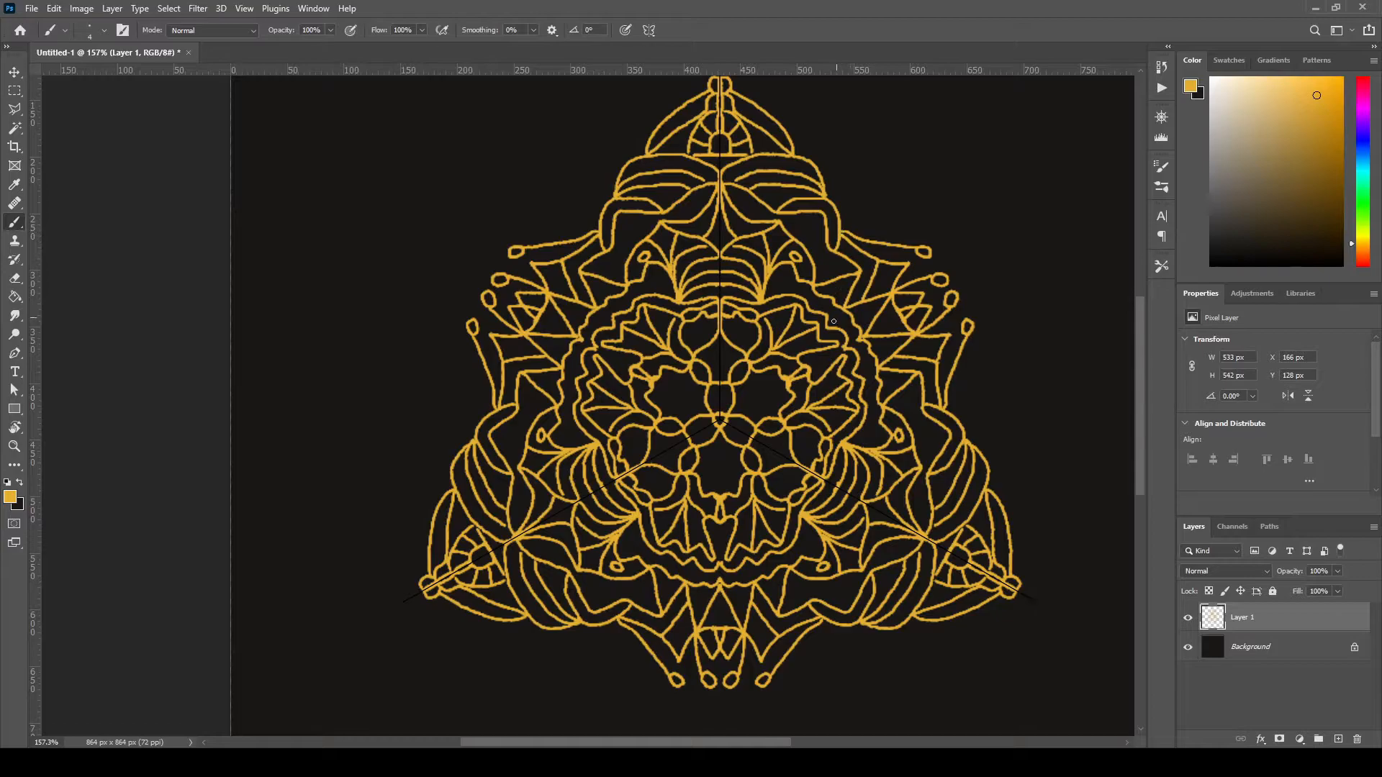
scroll(835, 319, "down", 4)
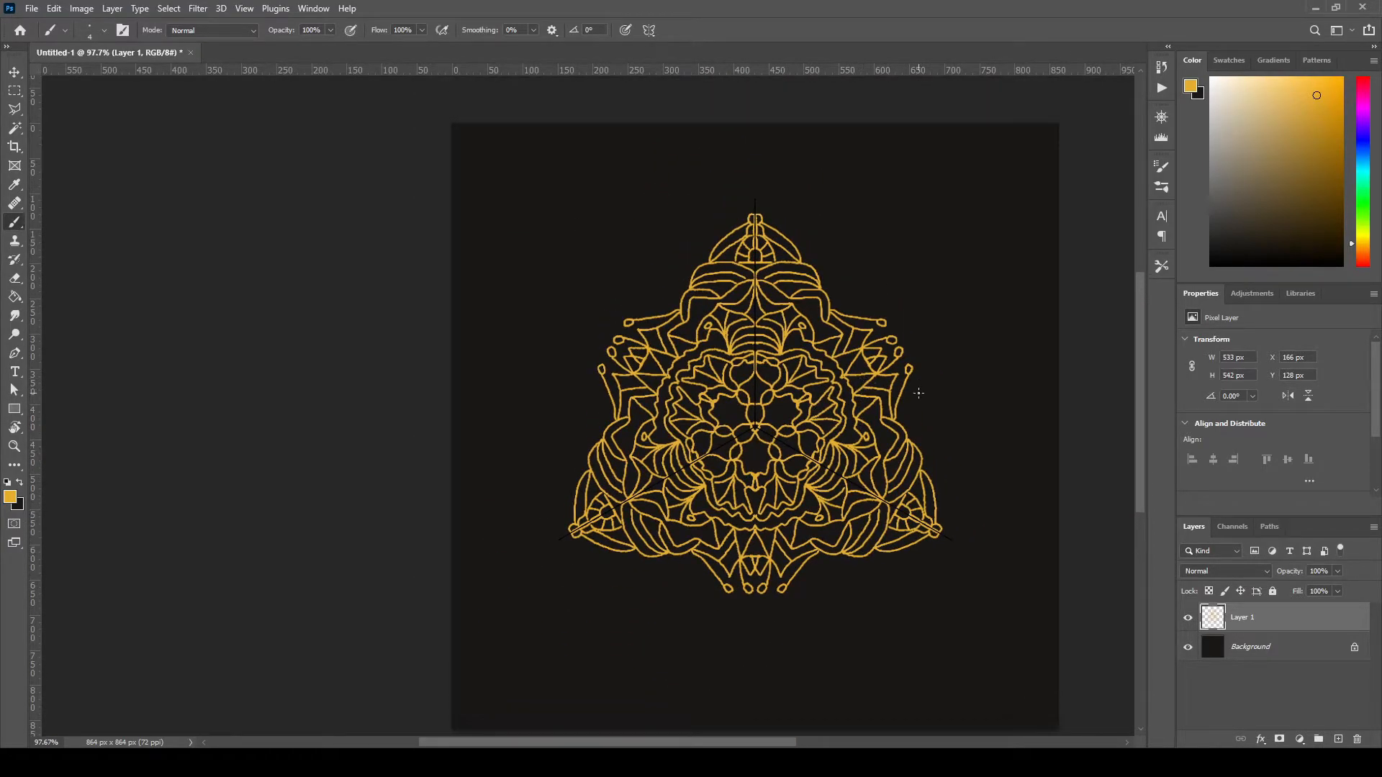
scroll(965, 398, "up", 1)
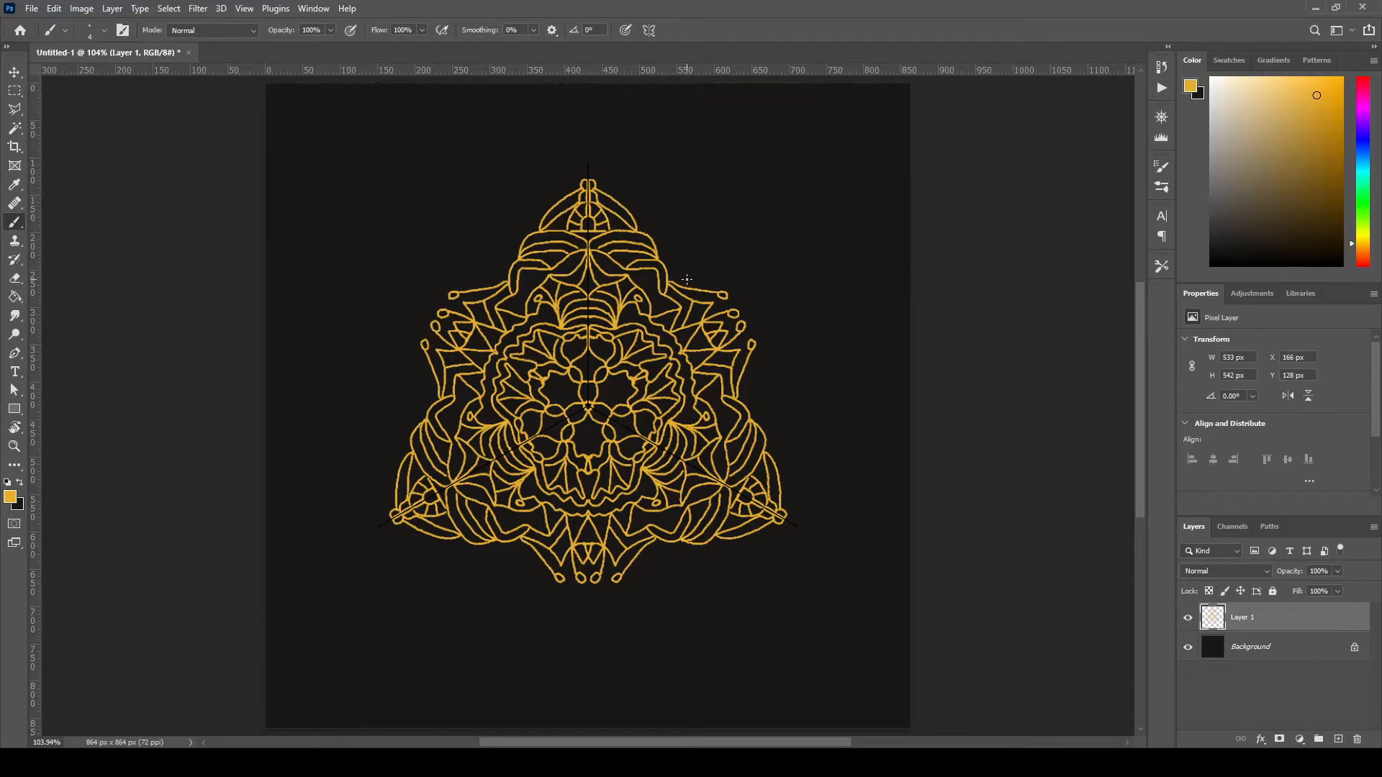
scroll(665, 222, "up", 4)
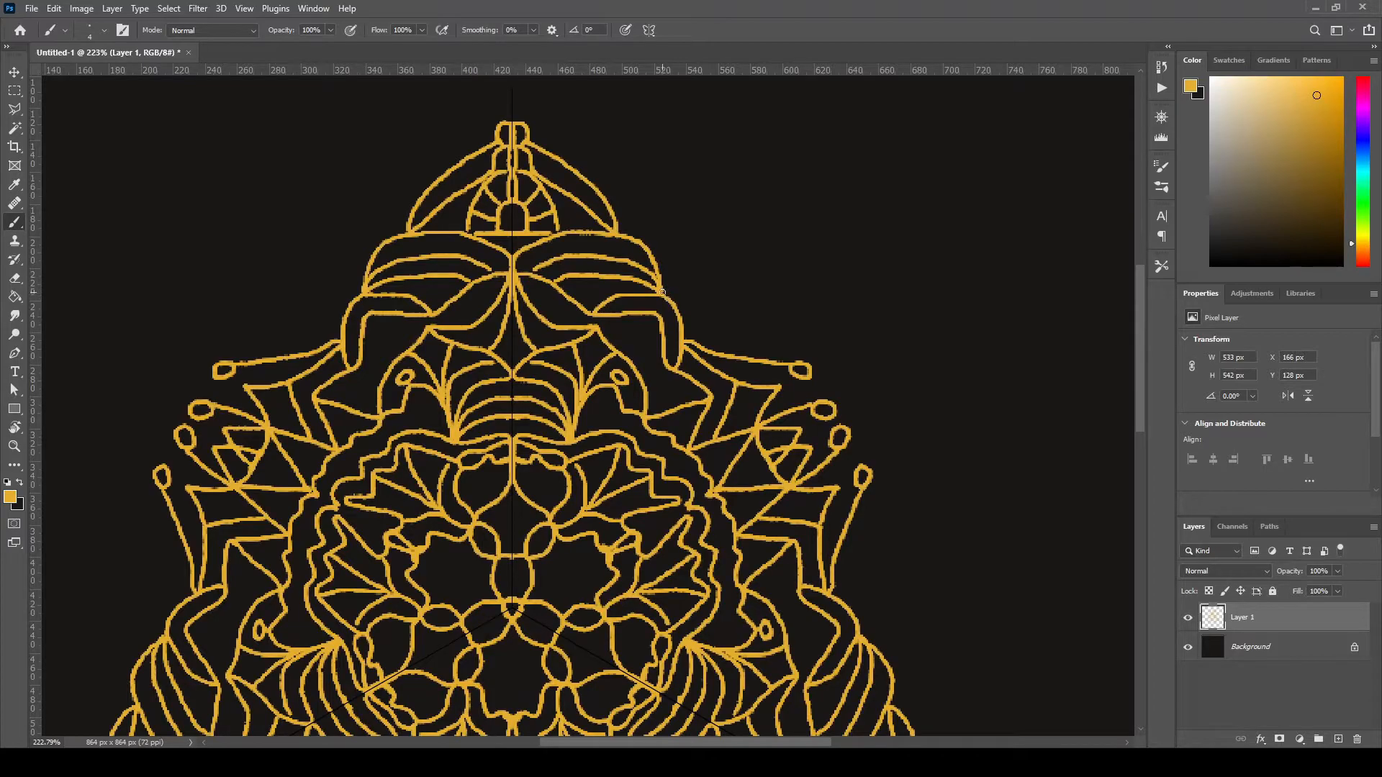
mouse_move(664, 293)
left_mouse_down()
mouse_move(693, 267)
mouse_move(694, 245)
mouse_move(671, 208)
mouse_move(634, 205)
mouse_move(624, 232)
mouse_move(653, 228)
mouse_move(639, 222)
left_mouse_up()
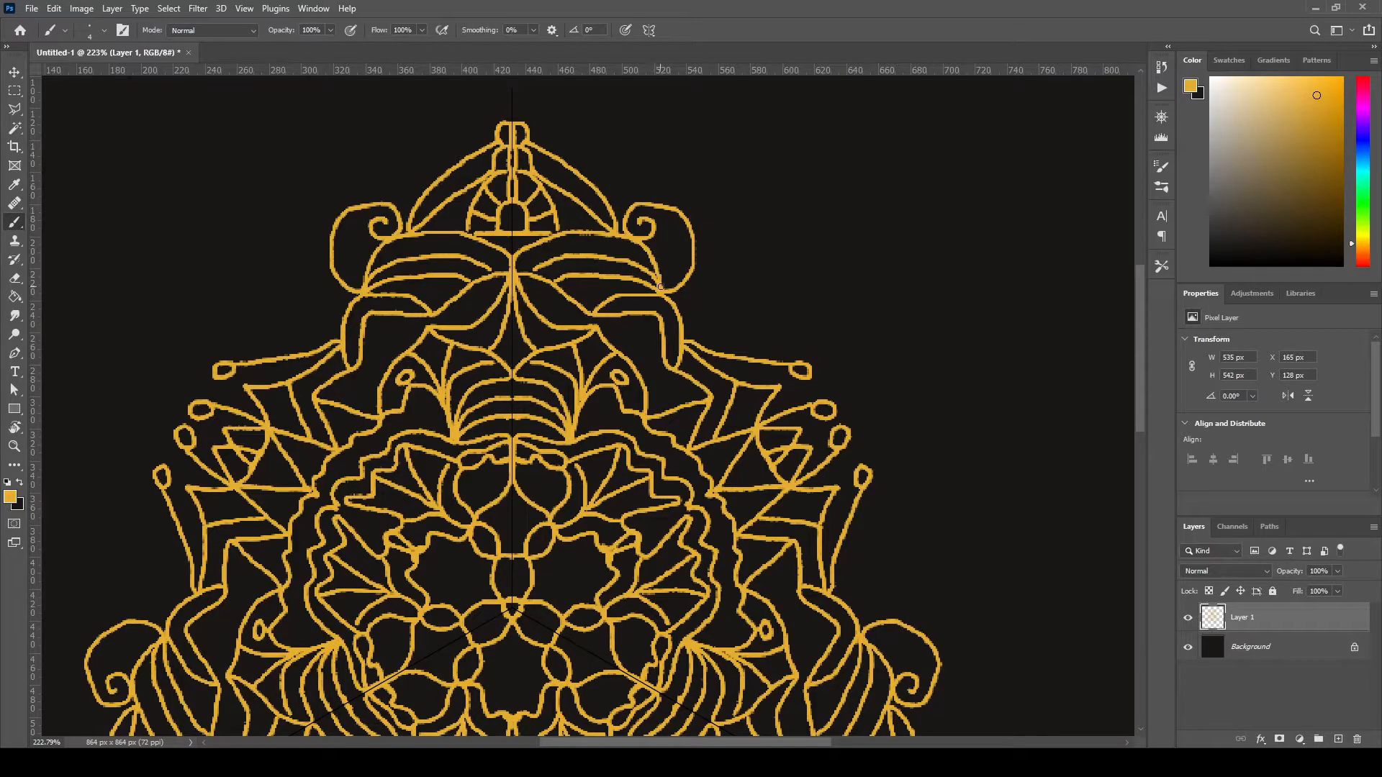
mouse_move(662, 290)
left_mouse_down()
mouse_move(680, 239)
mouse_move(720, 252)
mouse_move(716, 278)
mouse_move(693, 282)
mouse_move(688, 259)
mouse_move(708, 261)
mouse_move(715, 284)
mouse_move(696, 321)
mouse_move(673, 317)
mouse_move(704, 301)
mouse_move(724, 310)
mouse_move(704, 347)
left_mouse_up()
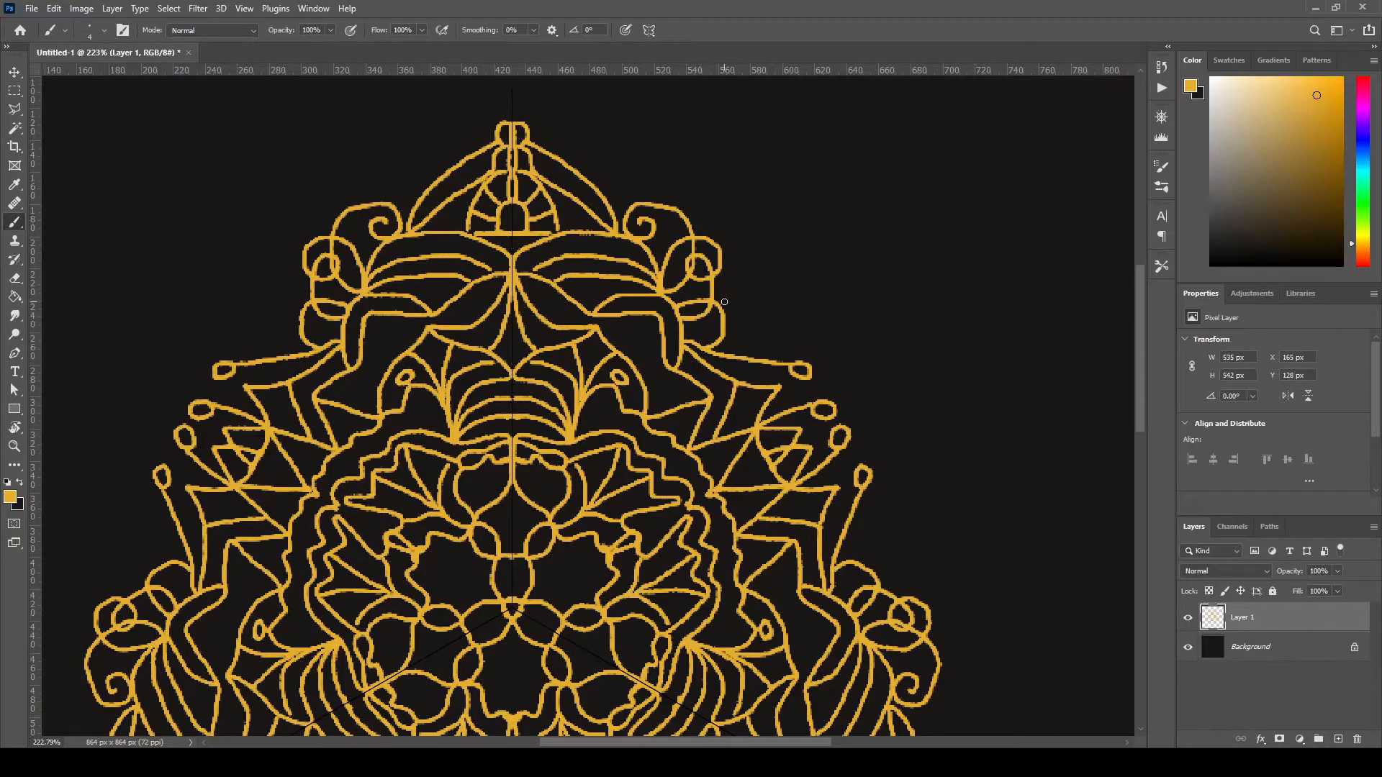
- Paint small looped tendrils and curls extending from the round loops near the towers, about 535 by 547 px overall
scroll(763, 313, "down", 5)
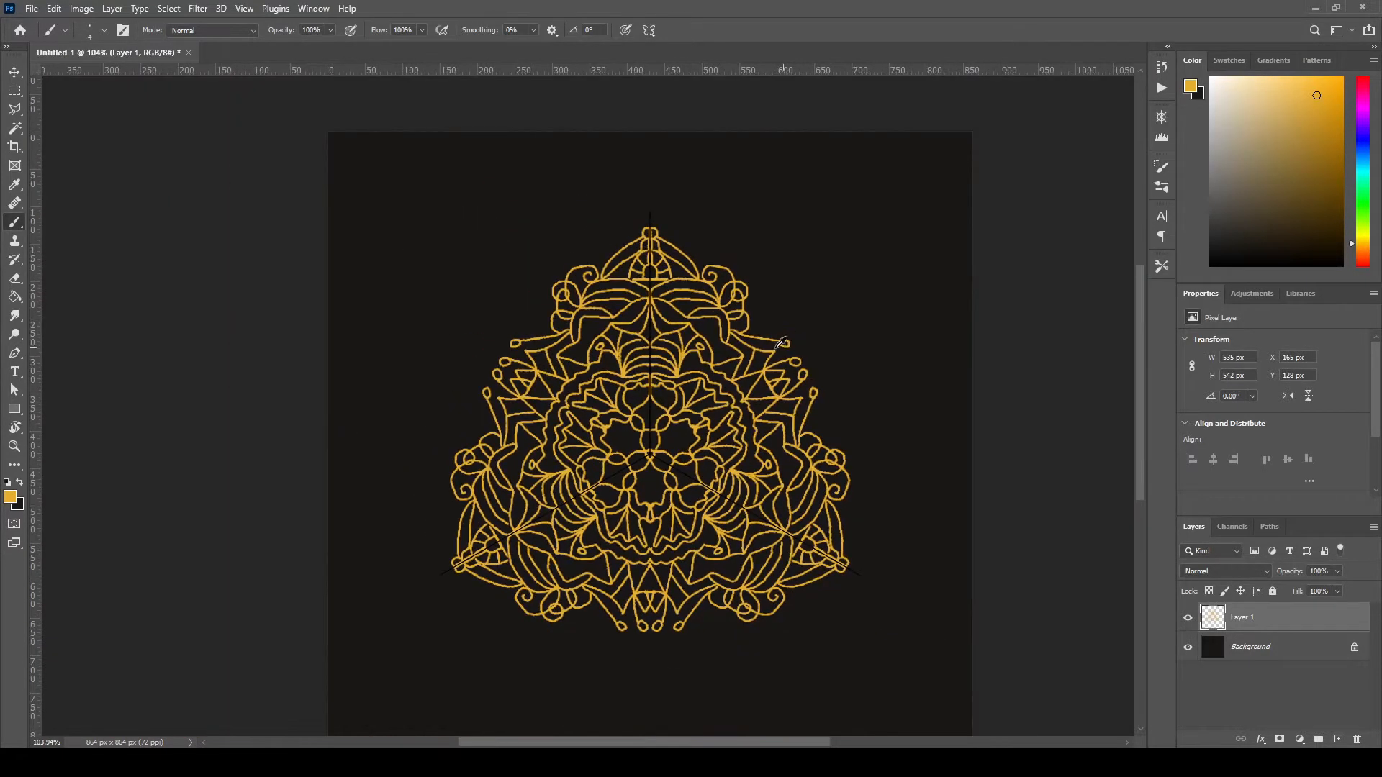
scroll(761, 316, "up", 4)
scroll(761, 317, "up", 2)
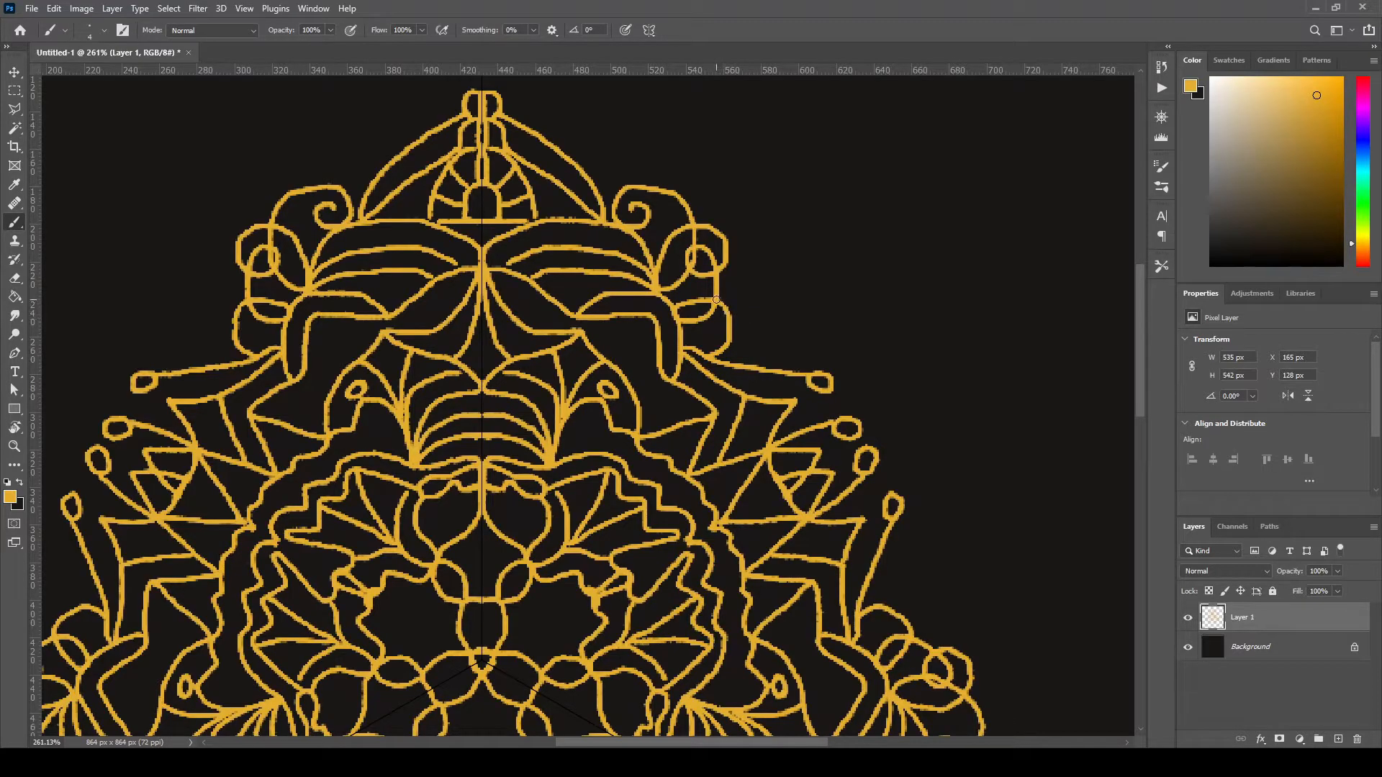
mouse_move(722, 259)
left_mouse_down()
mouse_move(742, 290)
mouse_move(787, 290)
mouse_move(767, 279)
mouse_move(748, 345)
mouse_move(706, 361)
left_mouse_up()
scroll(845, 301, "down", 5)
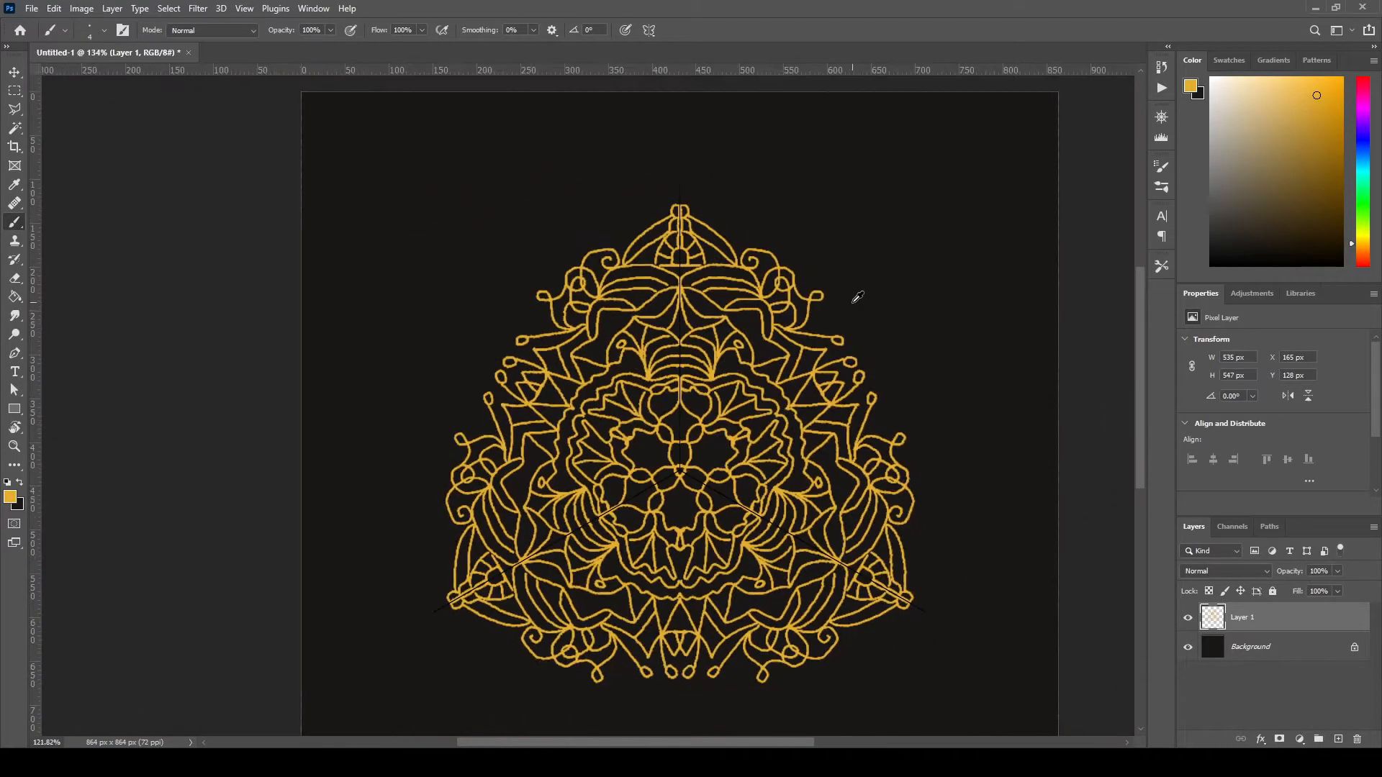
scroll(798, 407, "up", 3)
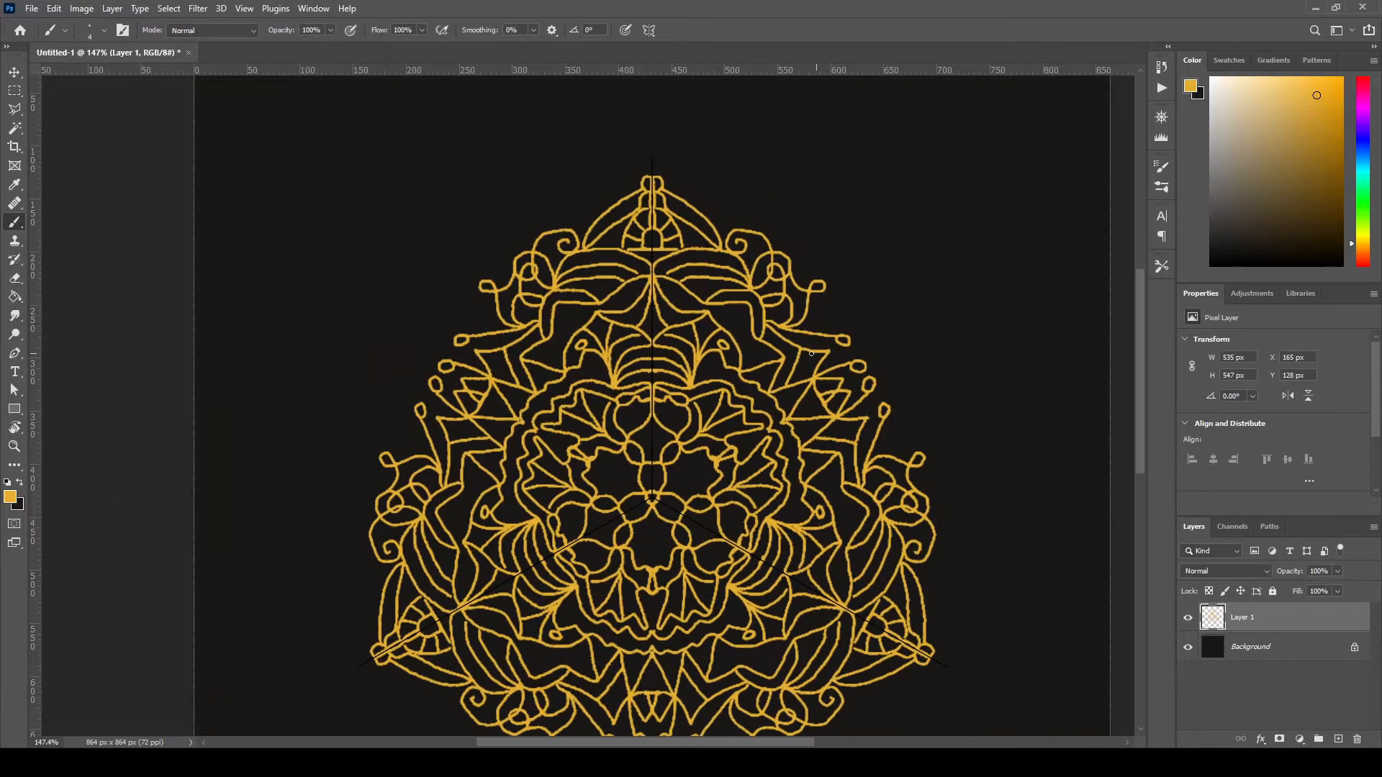
- Paint a jagged pointed outline around the small ovals and loops between the towers, bringing the mandala to about 549 by 583 px
scroll(792, 313, "up", 1)
mouse_move(753, 310)
left_mouse_down()
mouse_move(869, 319)
mouse_move(778, 416)
mouse_move(879, 392)
mouse_move(890, 442)
mouse_move(908, 455)
mouse_move(974, 454)
left_mouse_up()
scroll(849, 313, "down", 5)
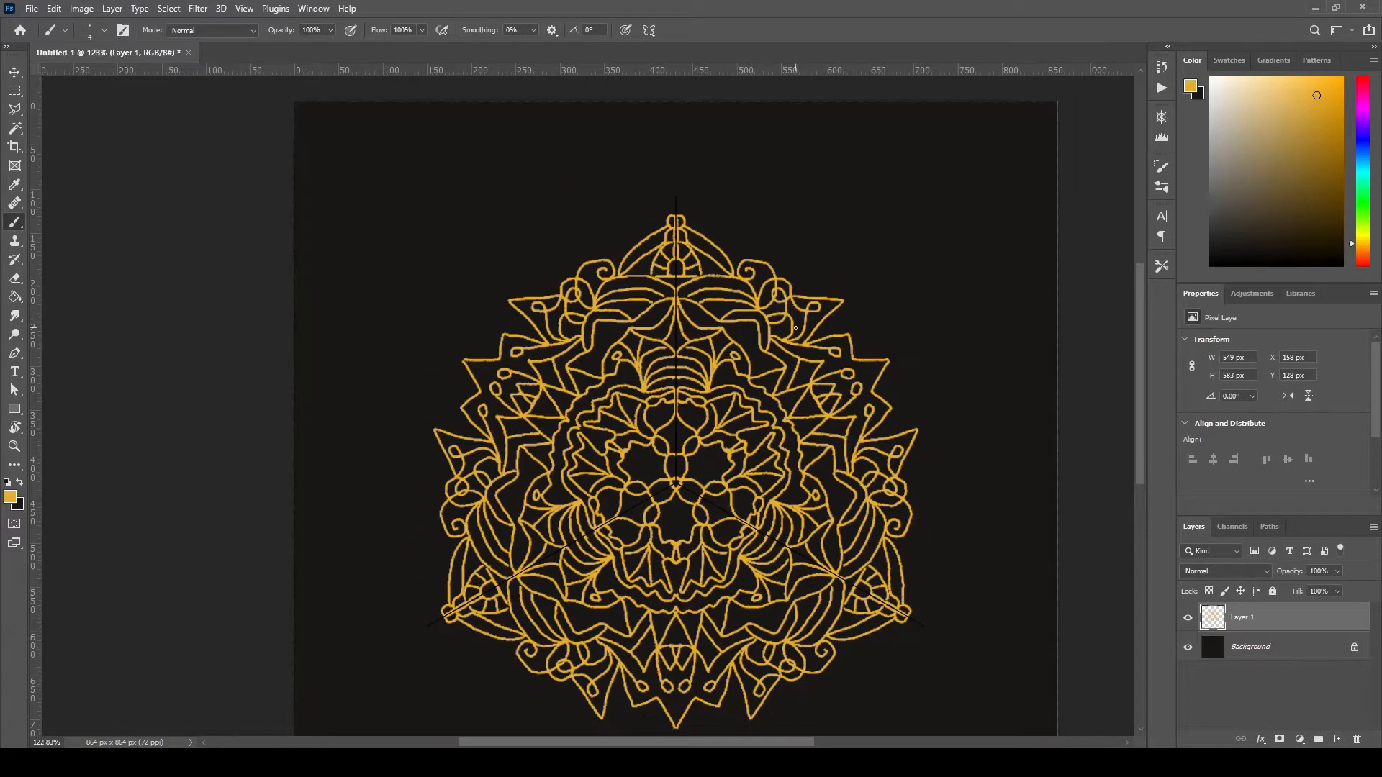
- Examine the mandala's jagged outline, spiral curls and axis towers, both up close and as a whole
scroll(858, 358, "up", 2)
scroll(702, 205, "down", 3)
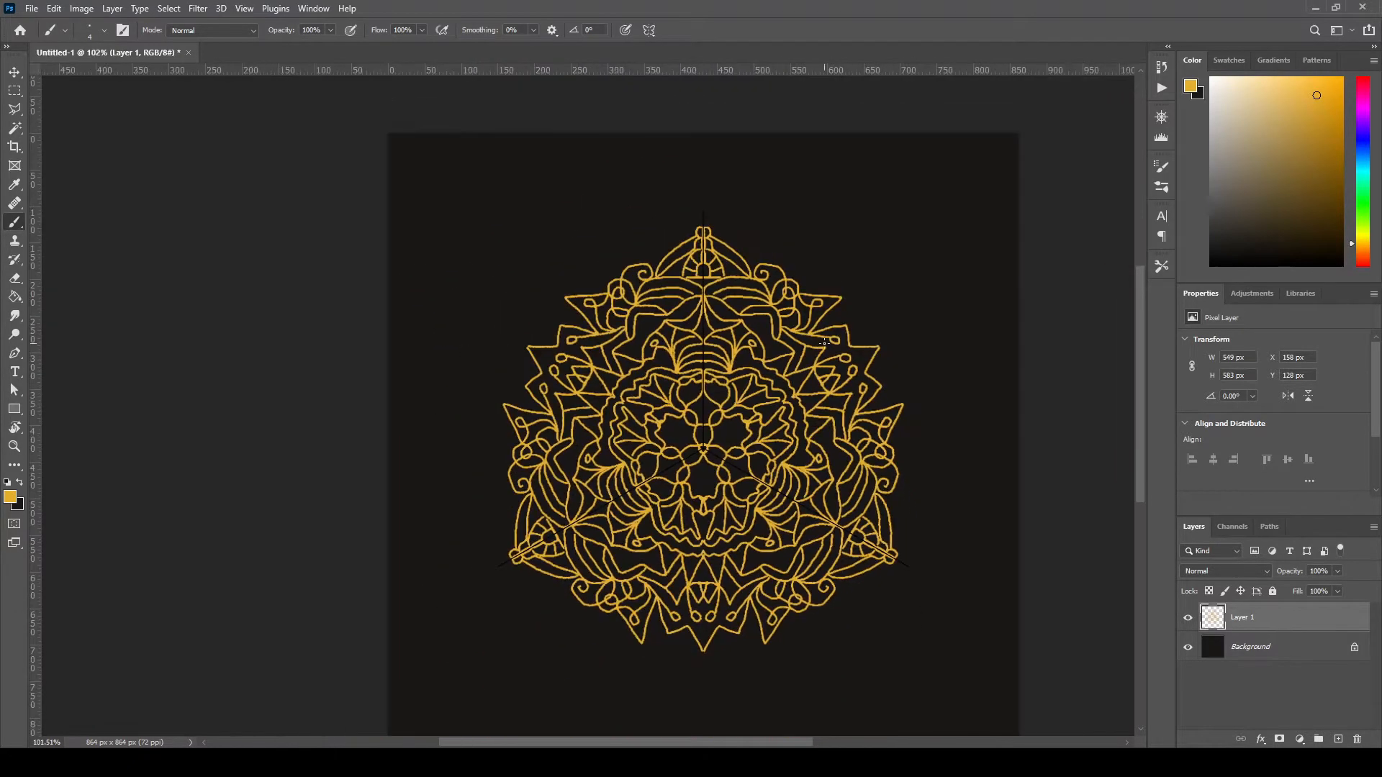
scroll(702, 205, "up", 2)
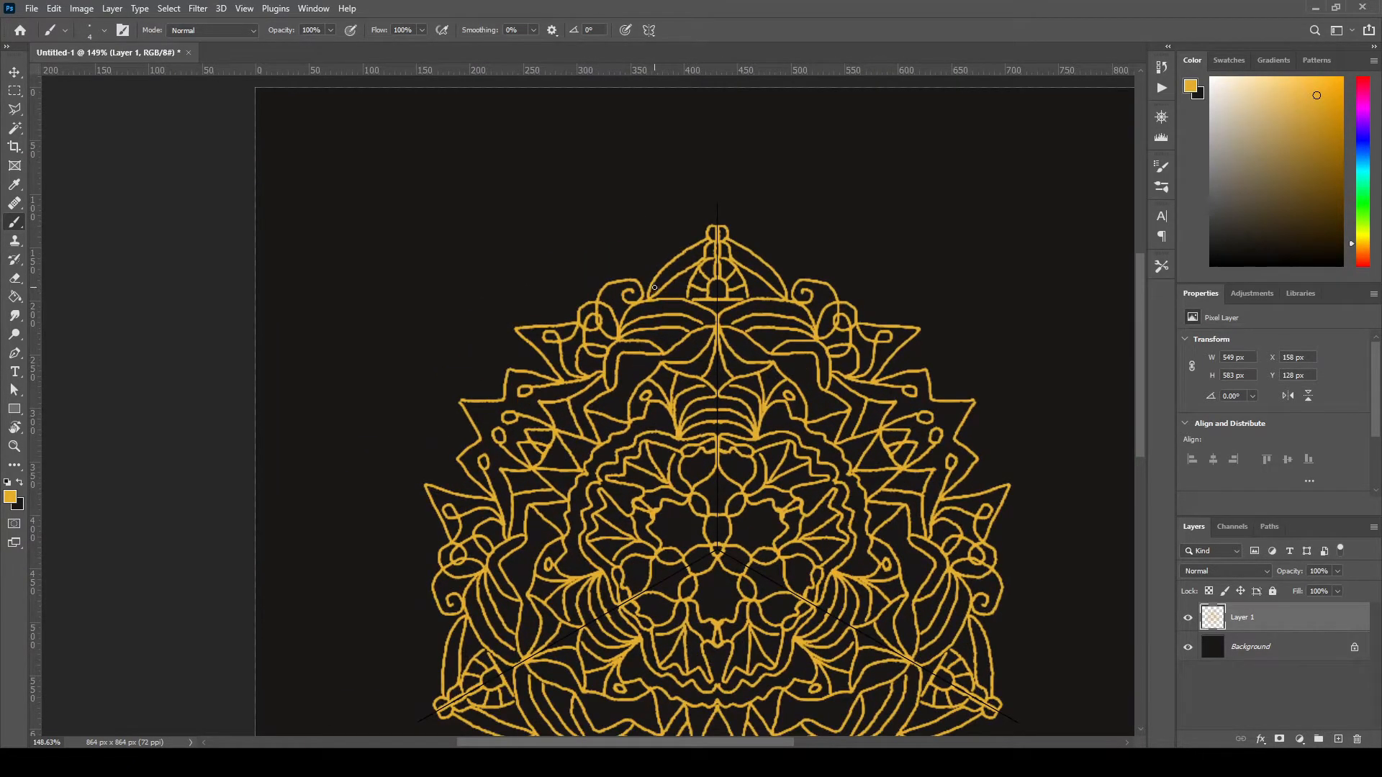
scroll(706, 239, "down", 1)
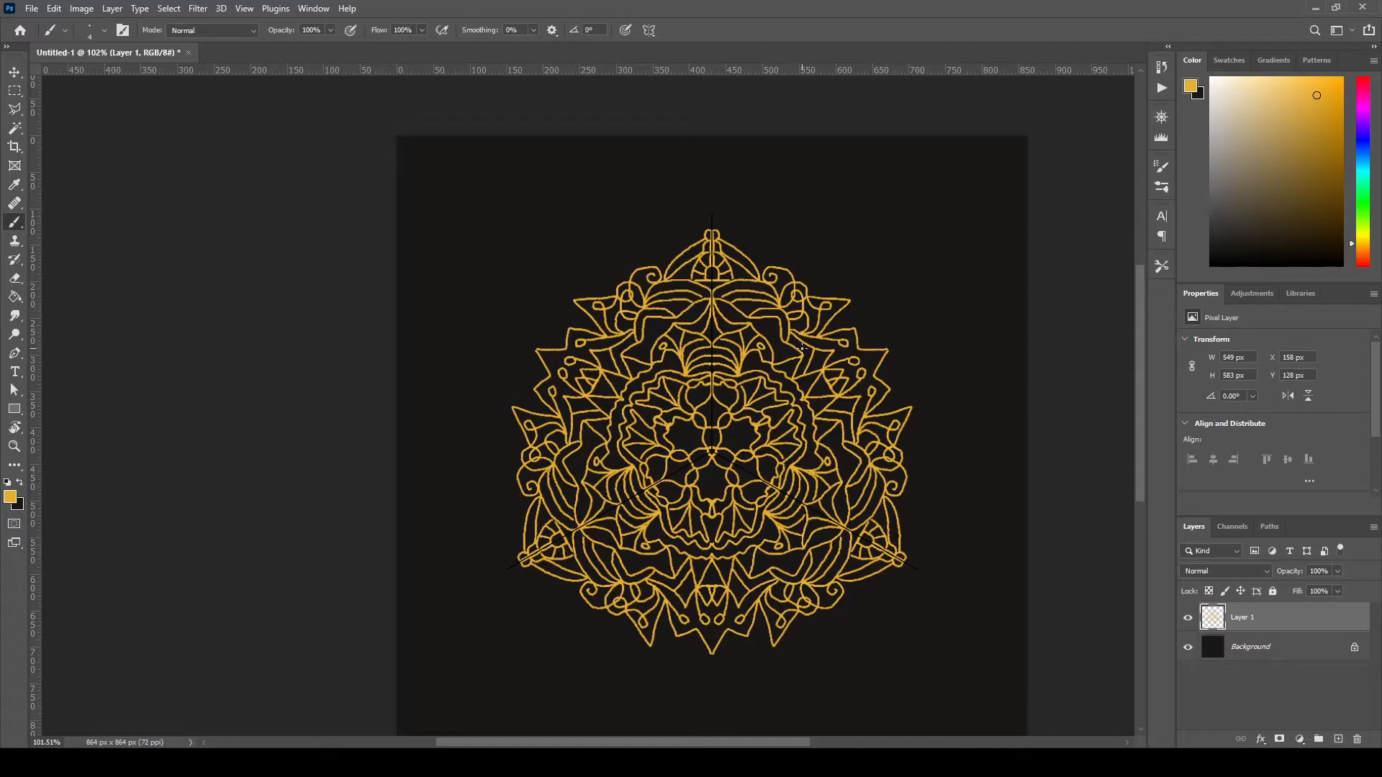
scroll(802, 347, "up", 5)
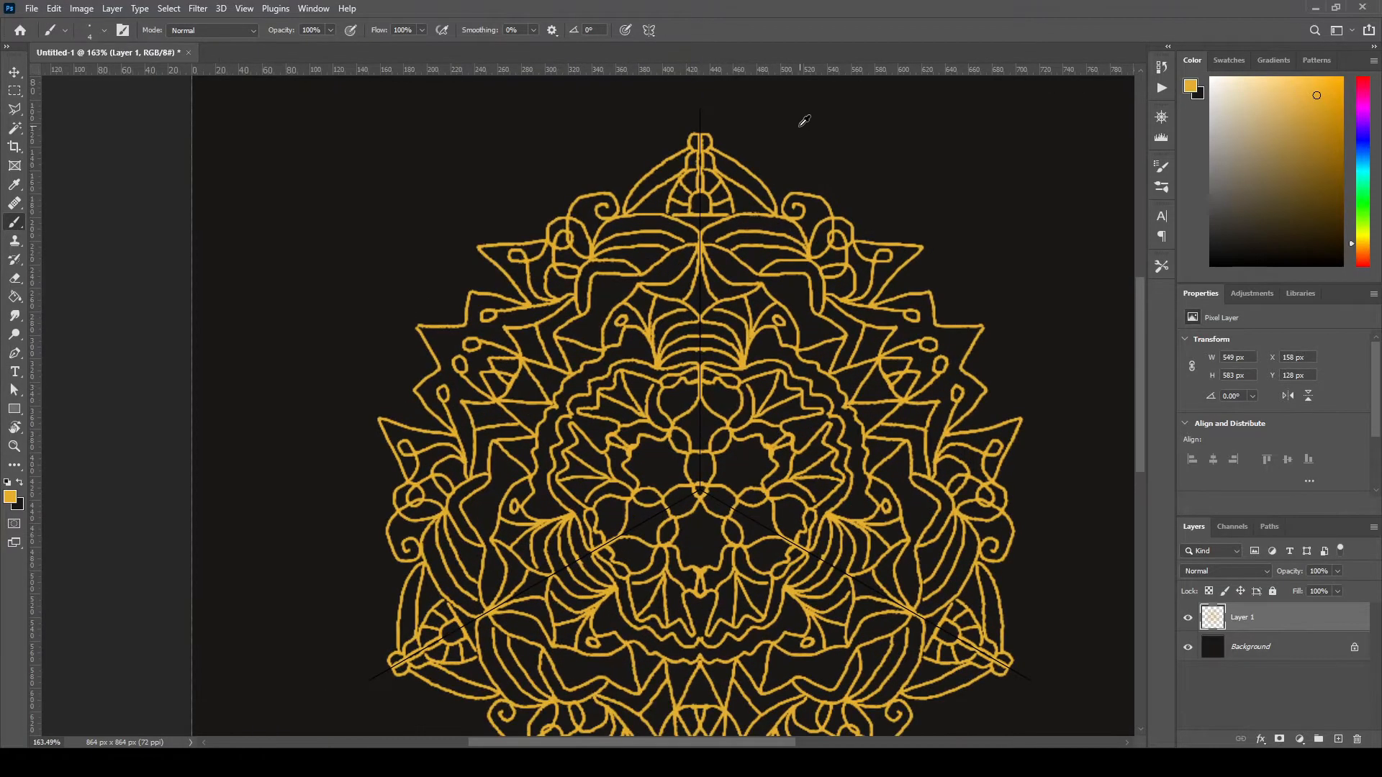
scroll(804, 121, "up", 6)
scroll(730, 236, "down", 4)
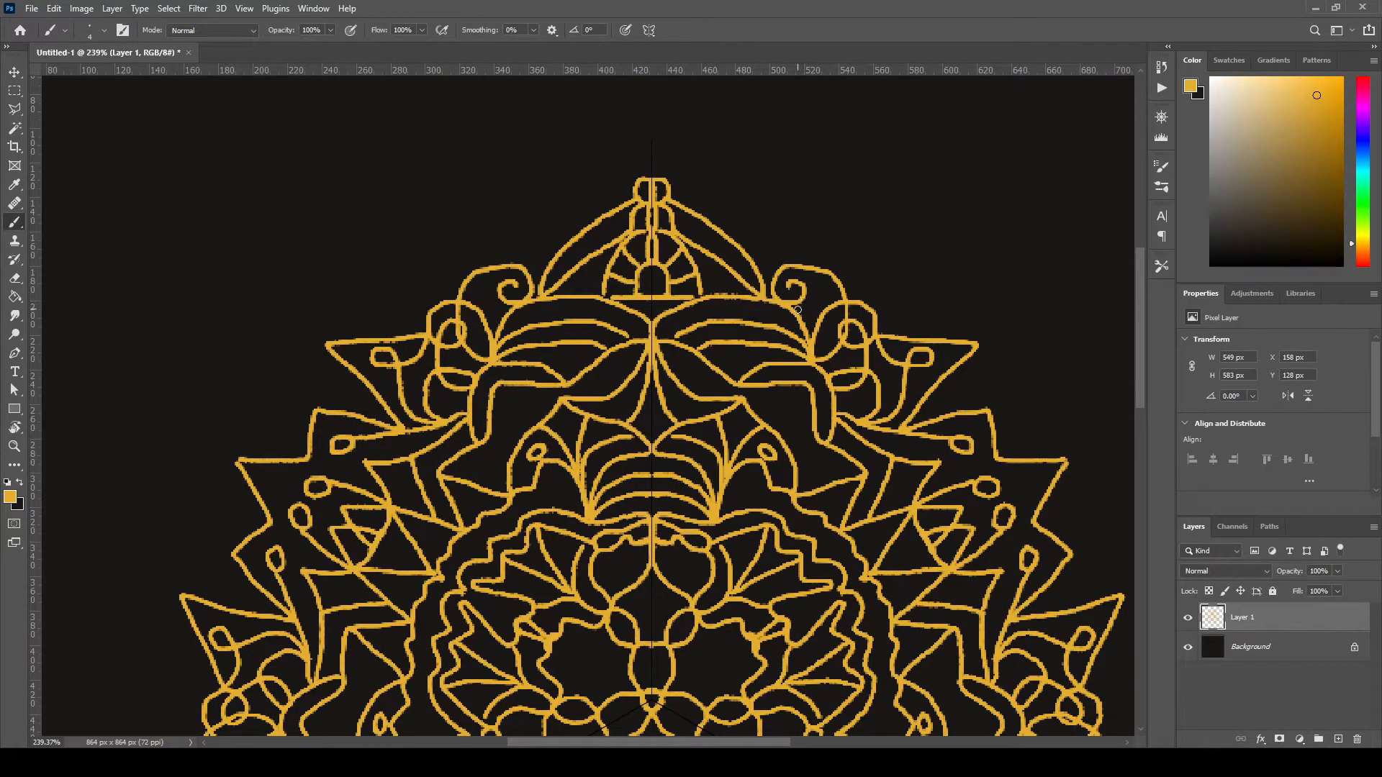
scroll(818, 302, "down", 3)
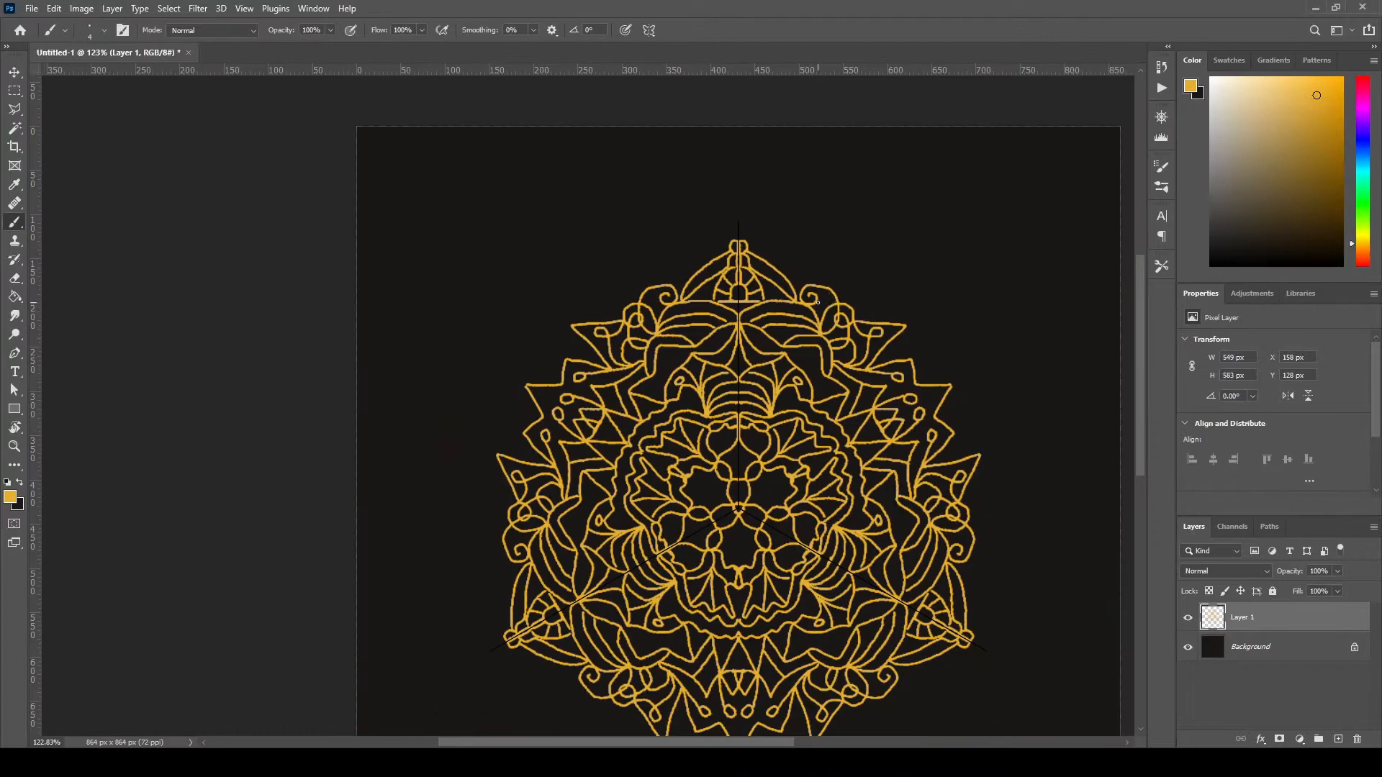
scroll(793, 346, "down", 2)
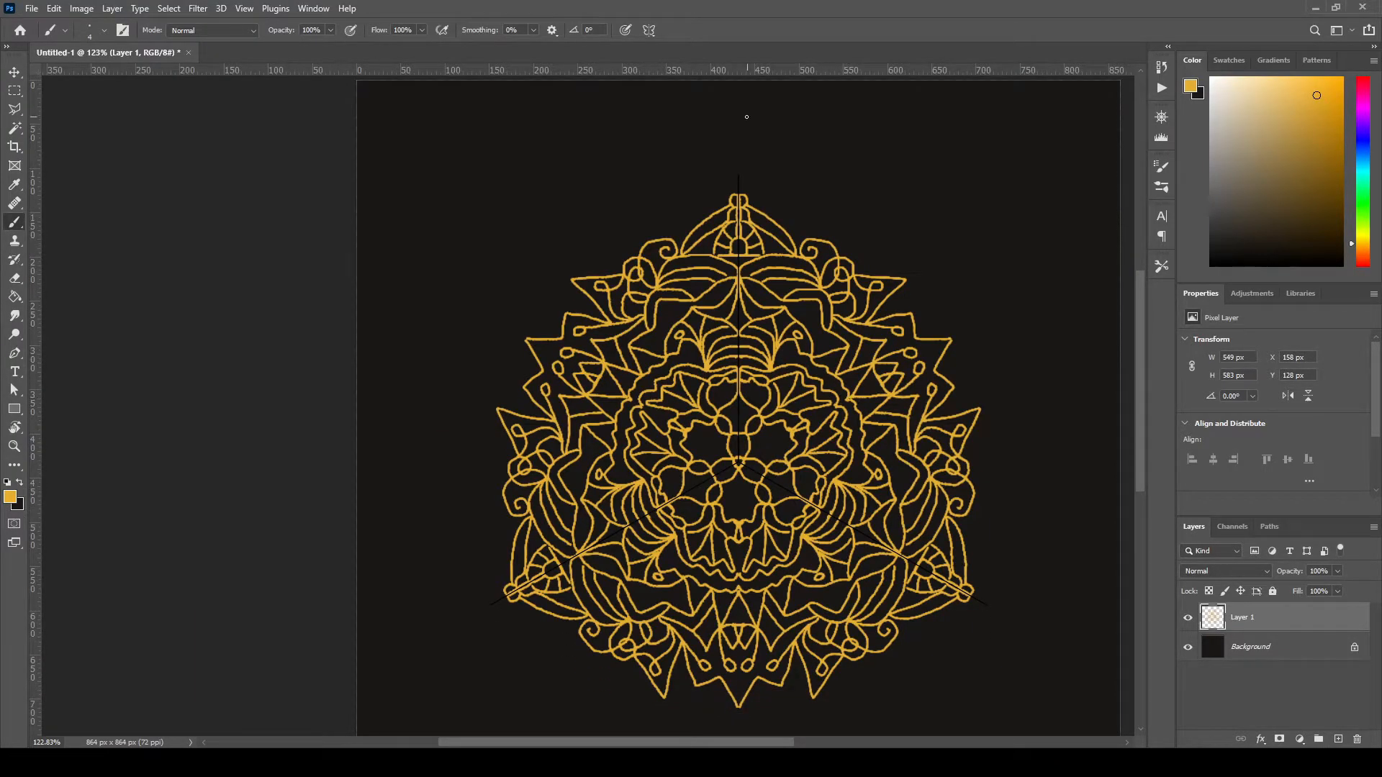
- Paint small pointed tips on the ends of the axis towers, about 561 by 603 px overall
scroll(738, 184, "up", 5)
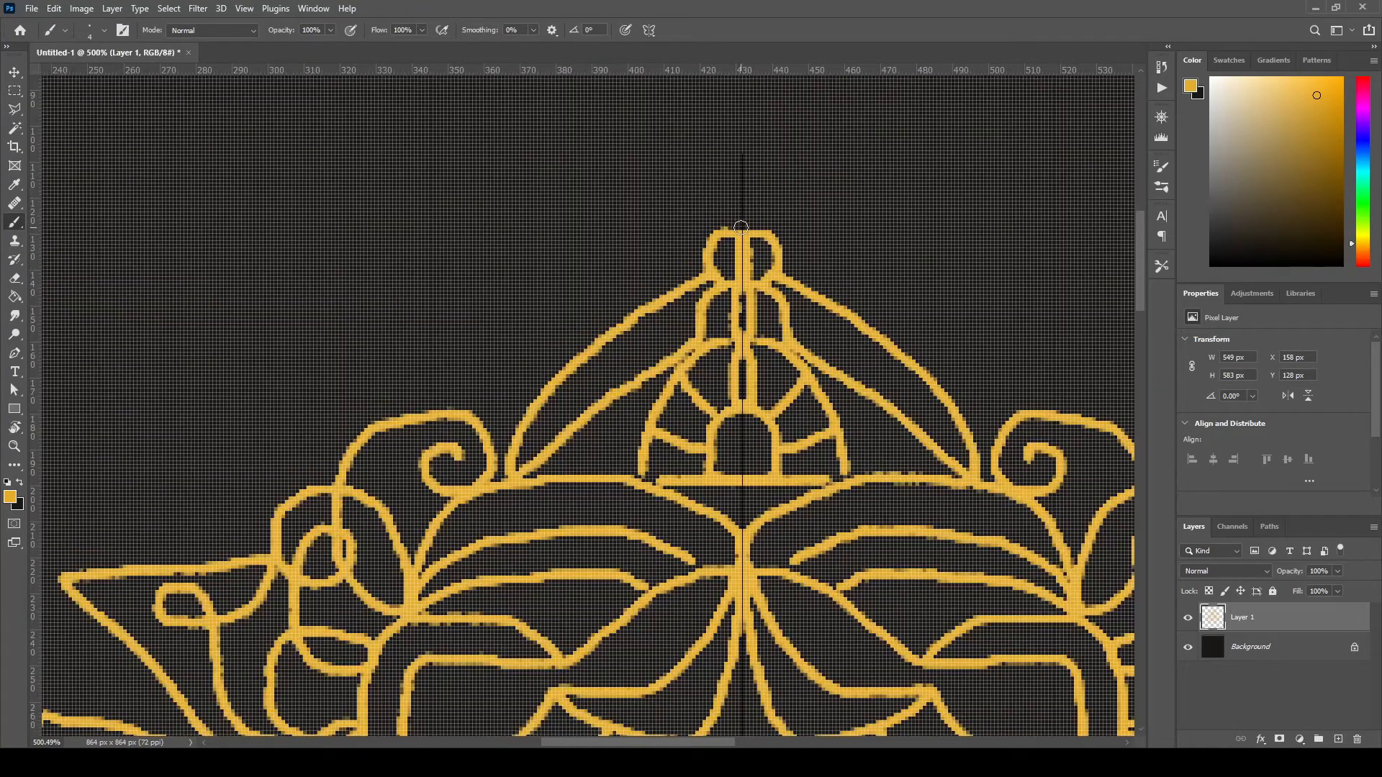
left_click_drag(726, 202, 744, 162)
scroll(725, 198, "down", 4)
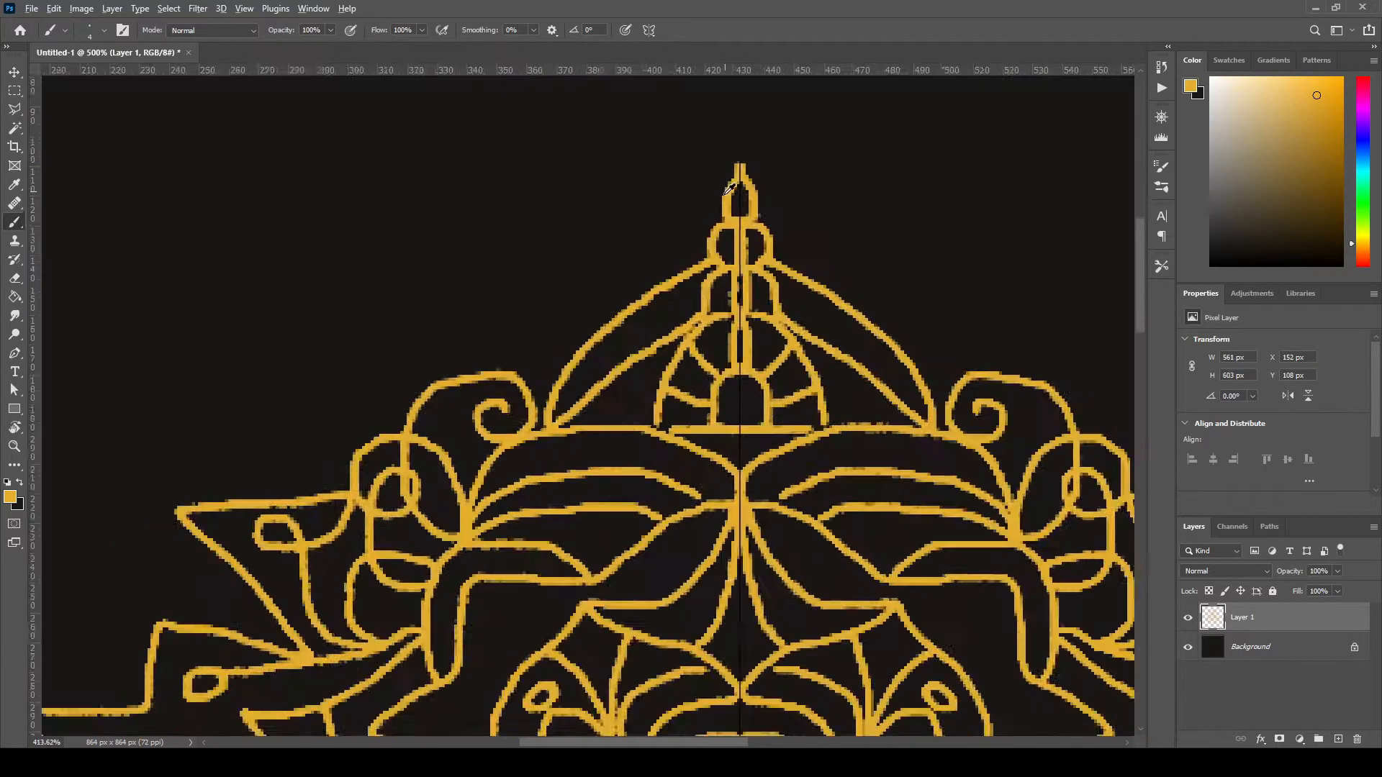
scroll(731, 245, "down", 2)
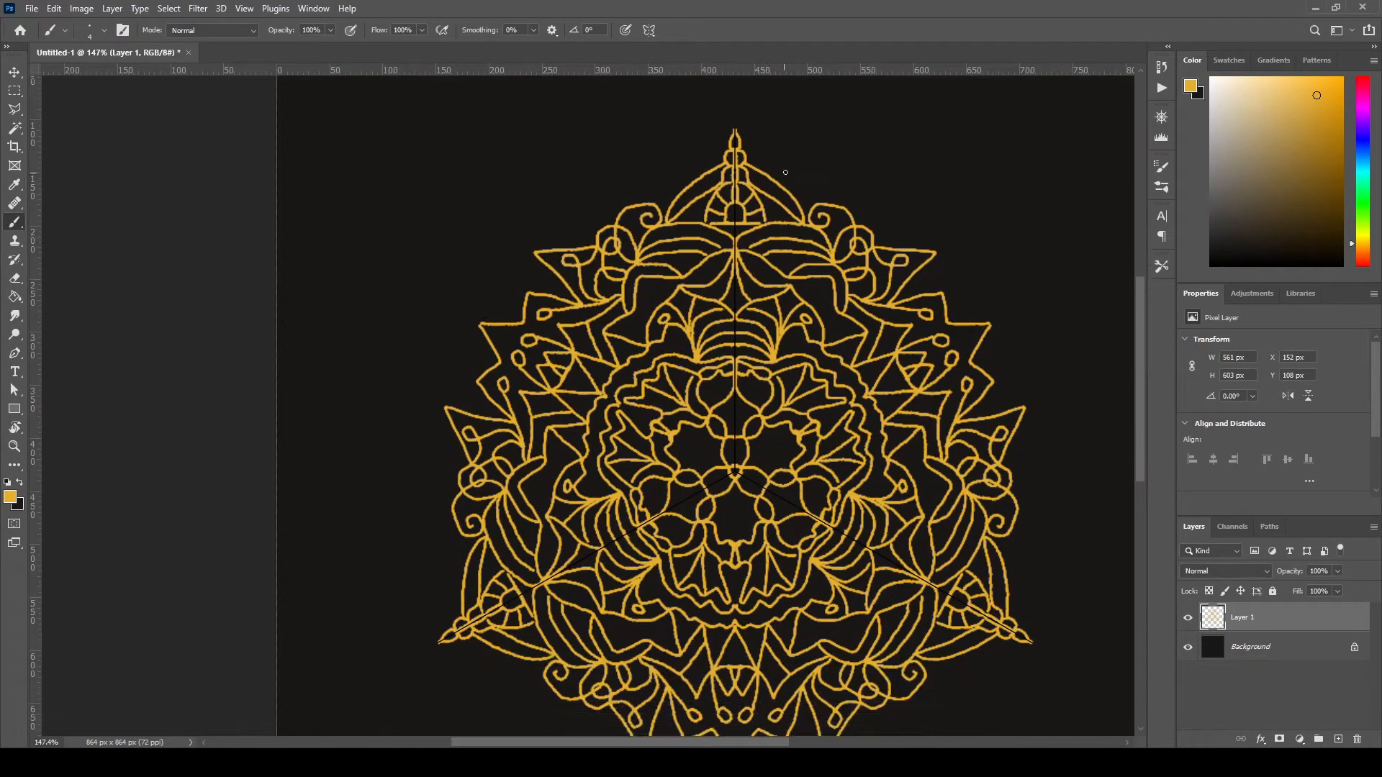
scroll(778, 259, "down", 1)
scroll(784, 293, "down", 1)
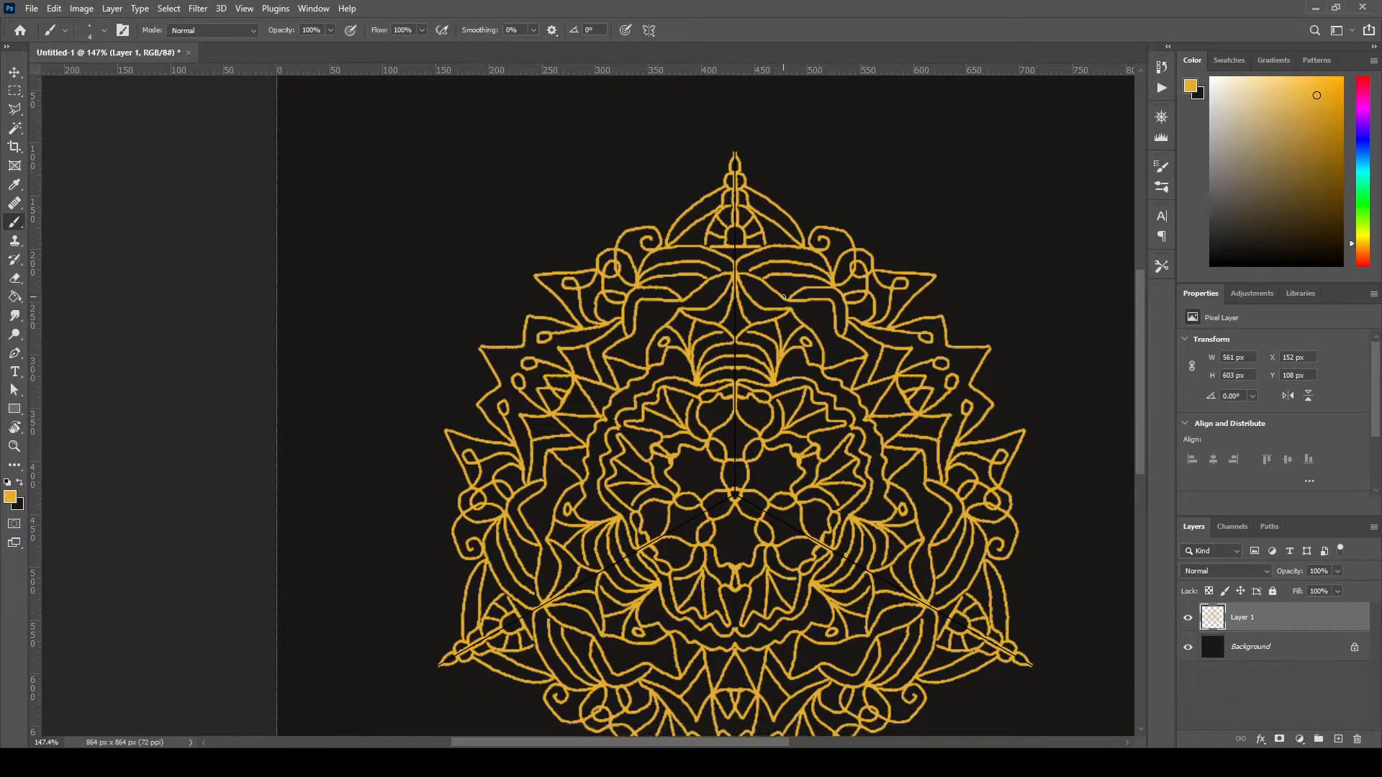
- Paint four nested arches over the spiral curls and round loops beside the axis towers, about 596 by 603 px overall
scroll(883, 239, "up", 5)
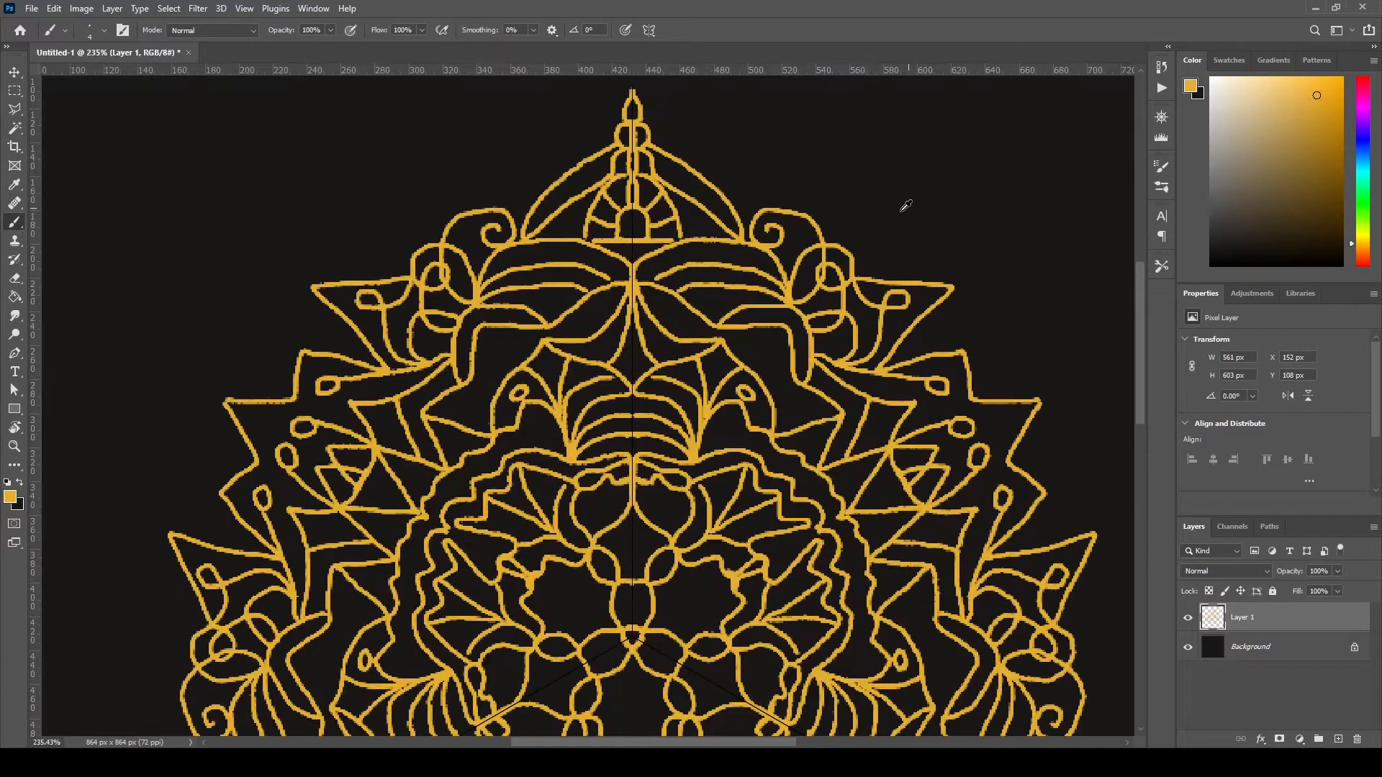
mouse_move(784, 216)
left_mouse_down()
mouse_move(854, 255)
mouse_move(868, 308)
left_mouse_up()
mouse_move(760, 193)
left_mouse_down()
mouse_move(849, 199)
mouse_move(894, 308)
left_mouse_up()
mouse_move(729, 173)
left_mouse_down()
mouse_move(830, 164)
mouse_move(870, 185)
mouse_move(916, 313)
left_mouse_up()
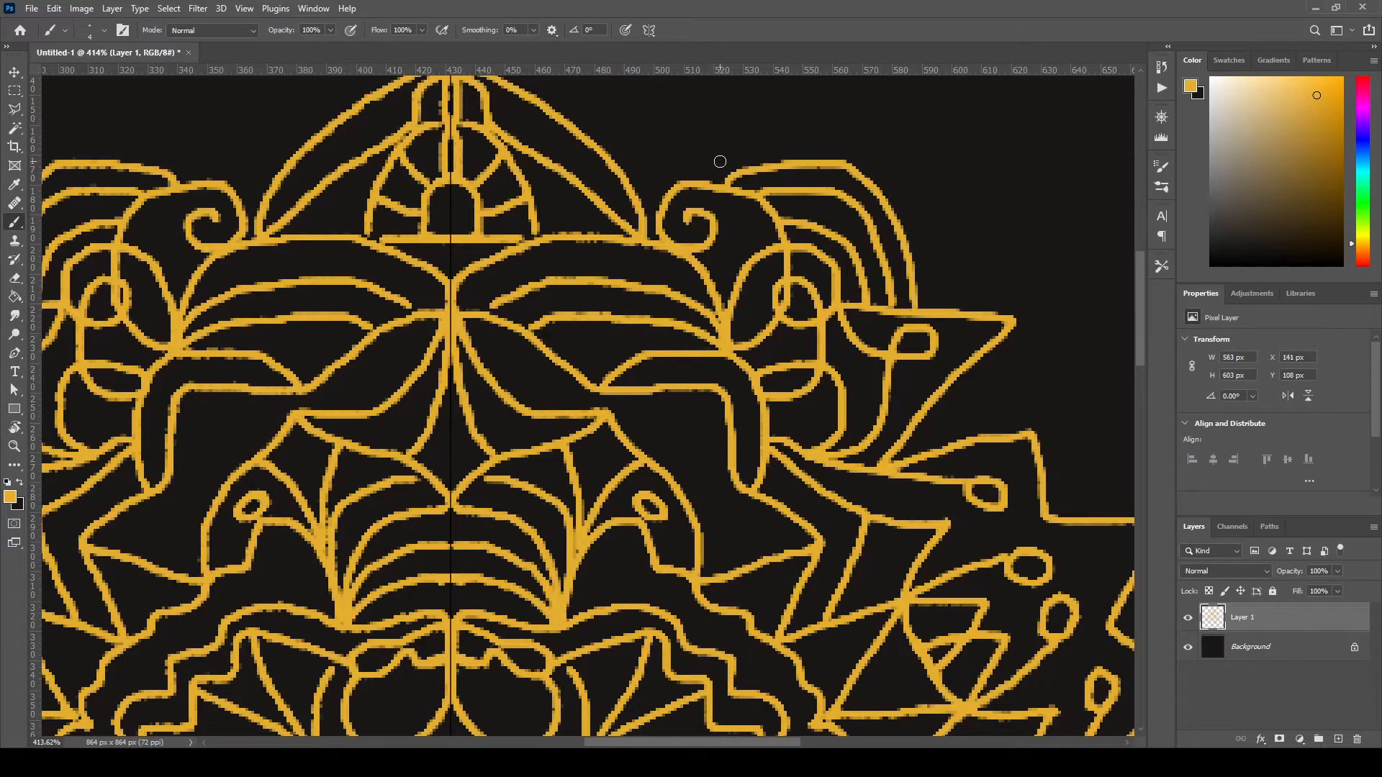
mouse_move(704, 180)
left_mouse_down()
mouse_move(773, 138)
mouse_move(853, 149)
mouse_move(899, 177)
mouse_move(936, 314)
left_mouse_up()
scroll(818, 279, "down", 5)
scroll(818, 278, "down", 1)
- Paint closing edges and curved ribs in the notches beside the outline points nearest the nested arches
scroll(936, 255, "up", 3)
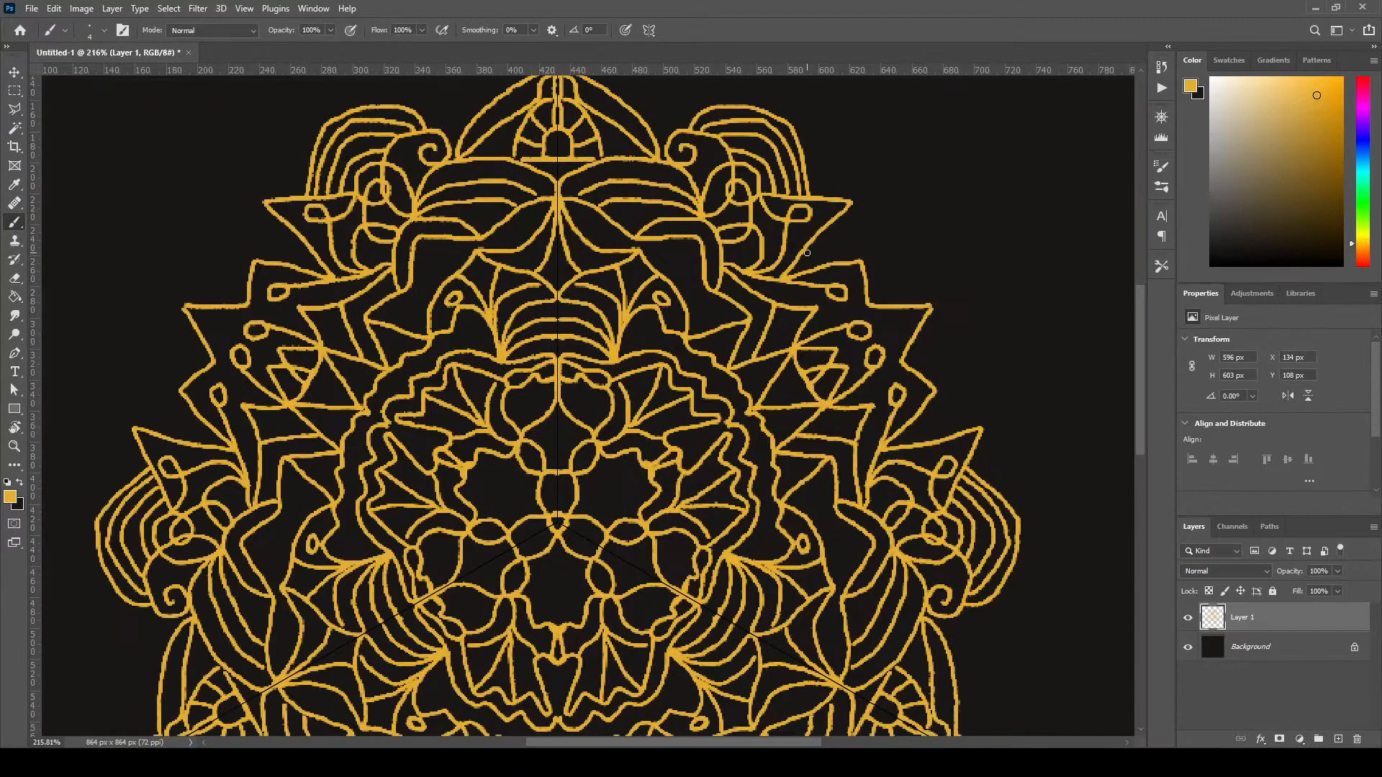
mouse_move(804, 250)
left_mouse_down()
mouse_move(832, 222)
mouse_move(849, 262)
left_mouse_up()
left_click_drag(851, 202, 848, 266)
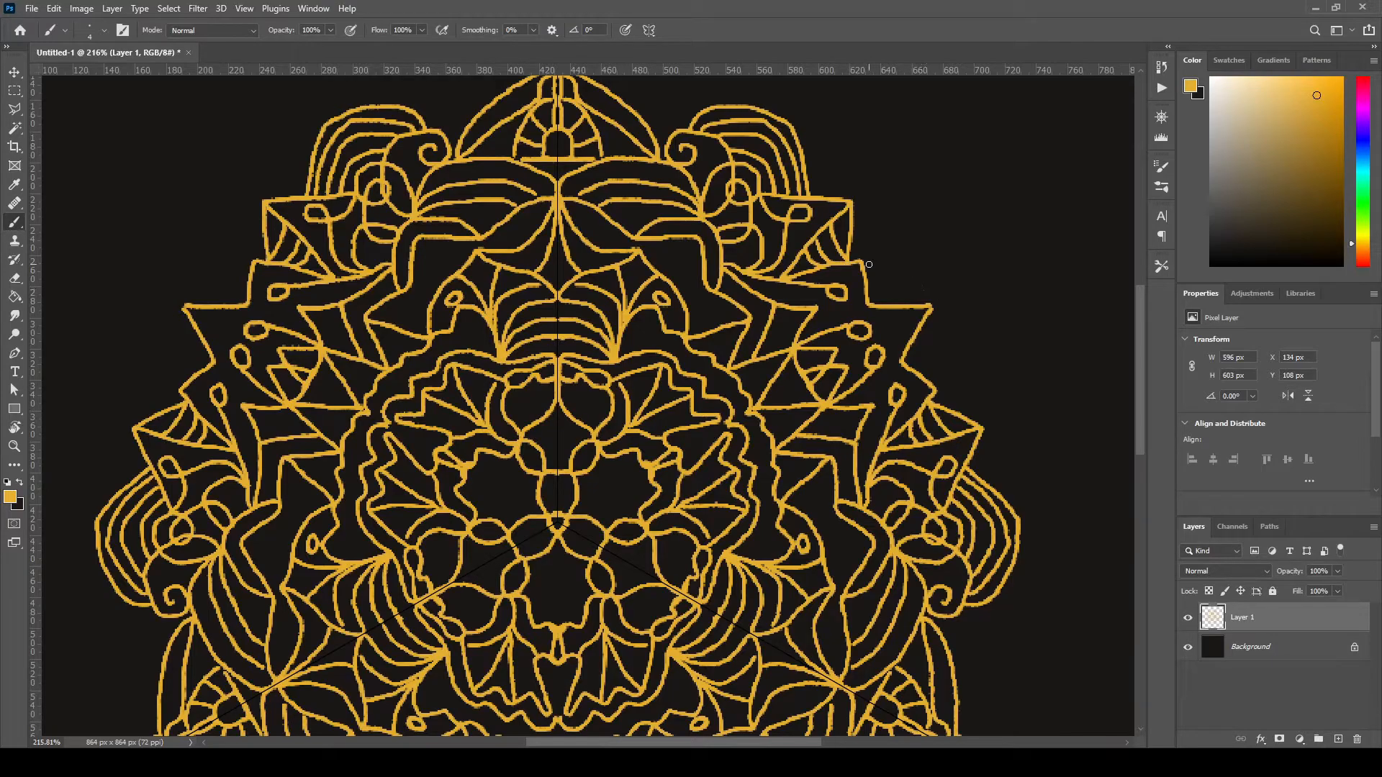
- Paint a wavy outer border between the ribbed points, meeting in crossed leaf-shaped tips, about 596 by 640 px overall
mouse_move(853, 205)
left_mouse_down()
mouse_move(896, 230)
mouse_move(932, 287)
mouse_move(986, 291)
mouse_move(929, 308)
left_mouse_up()
key("ctrl+0")
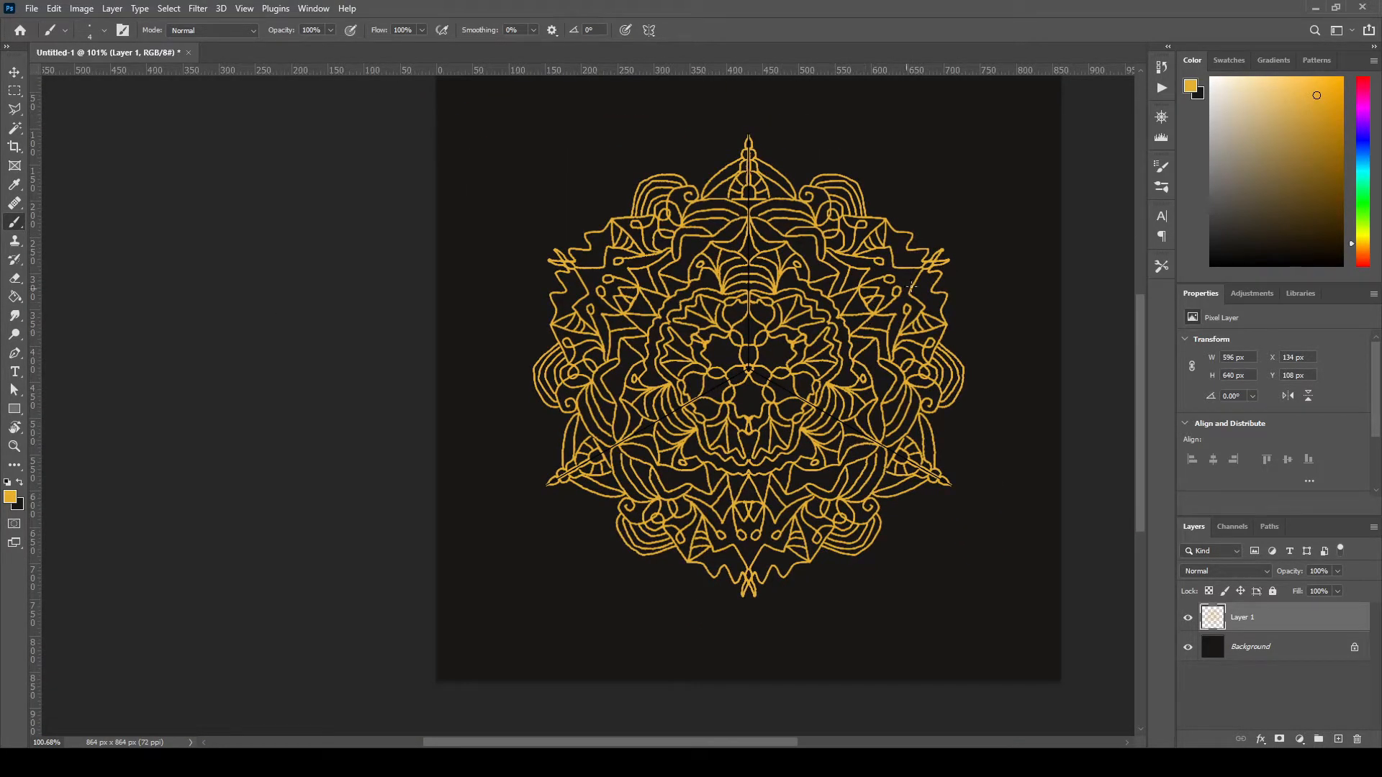
scroll(935, 243, "up", 3)
scroll(900, 306, "down", 2)
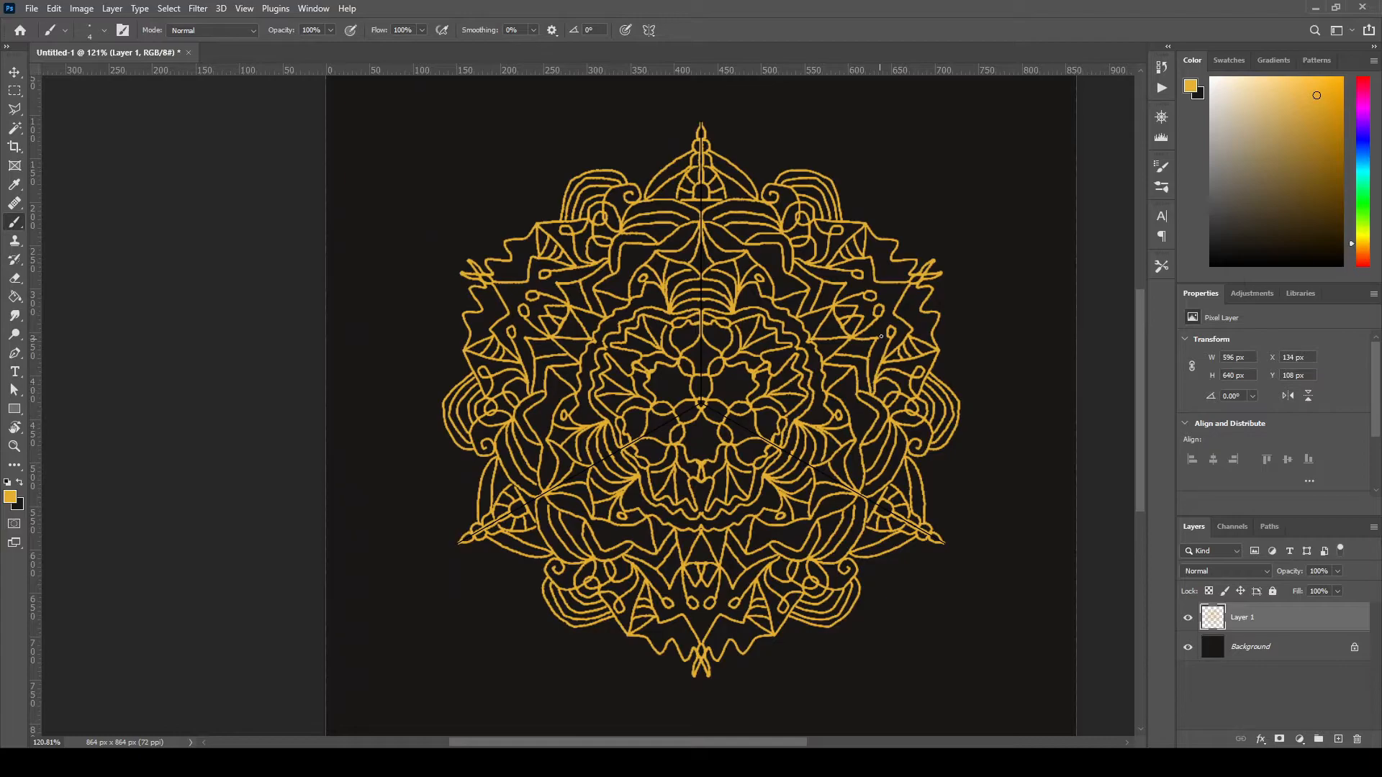
scroll(886, 314, "down", 1)
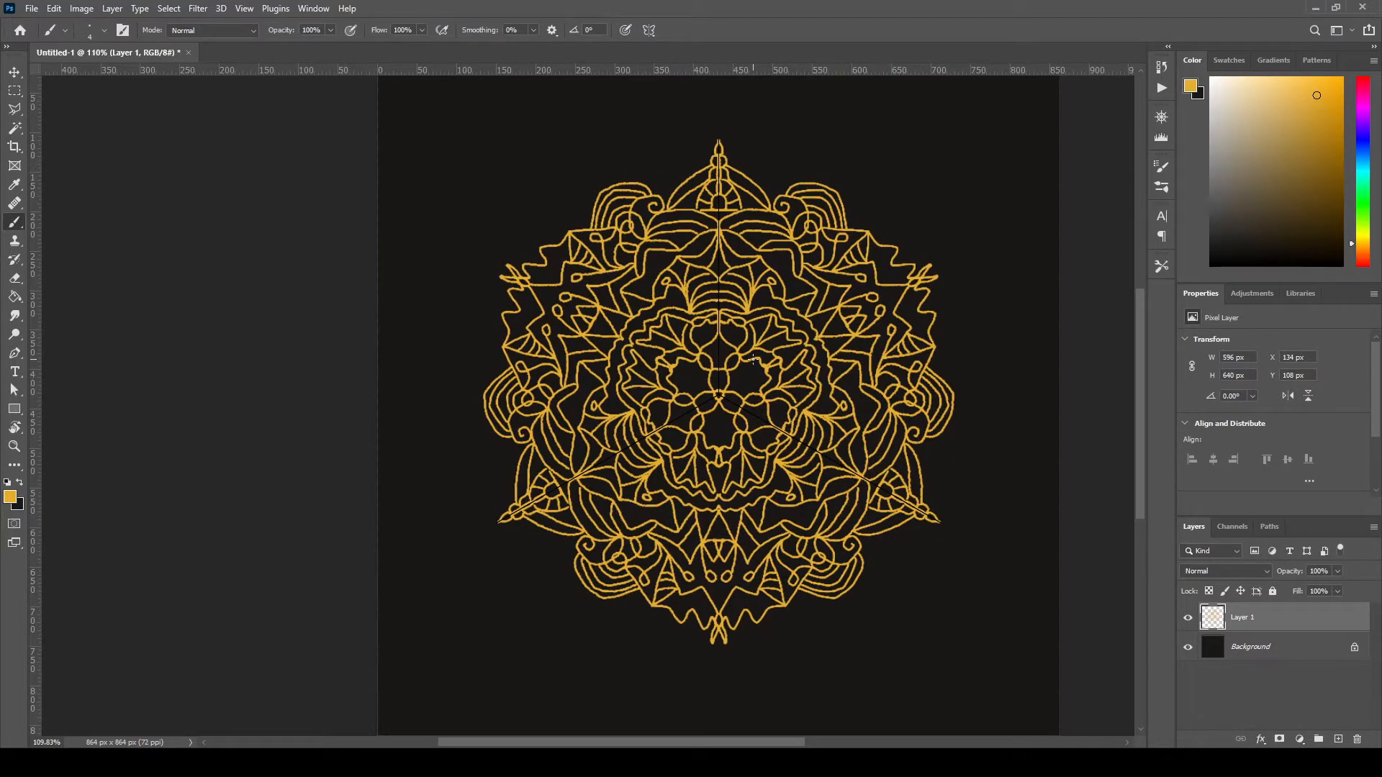
- Paint a small ring just beyond each pair of leaf-shaped tips, about 657 px overall height
scroll(957, 247, "up", 8)
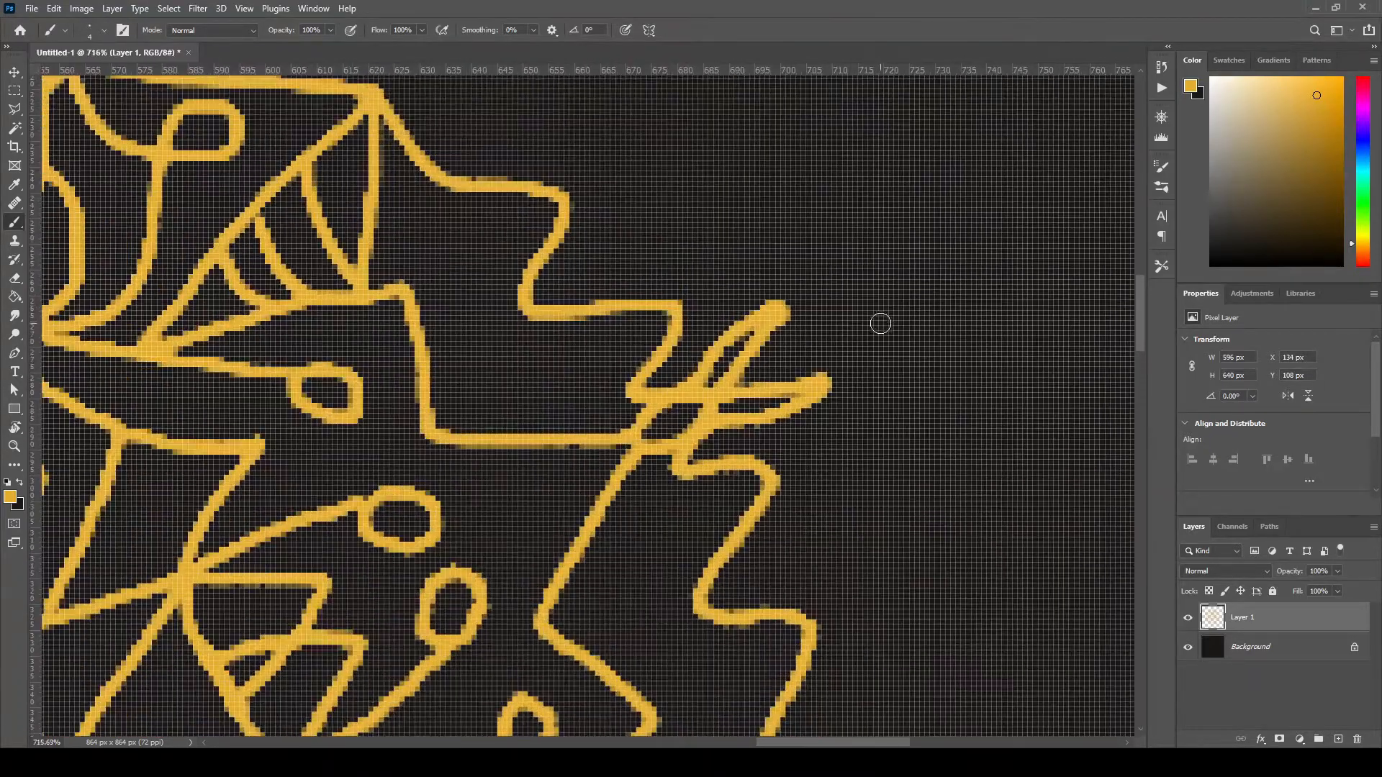
mouse_move(860, 287)
left_mouse_down()
mouse_move(825, 323)
mouse_move(843, 339)
mouse_move(873, 300)
left_mouse_up()
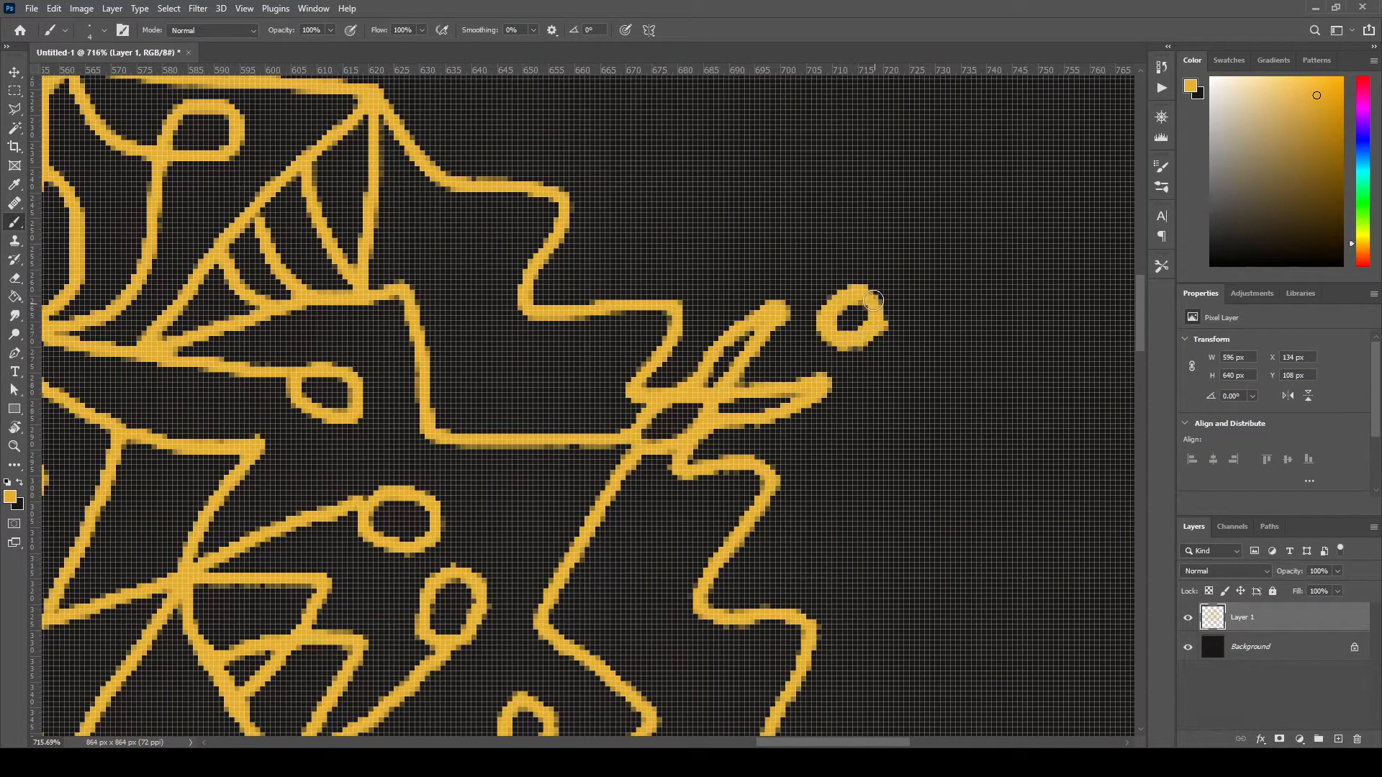
scroll(900, 299, "down", 20)
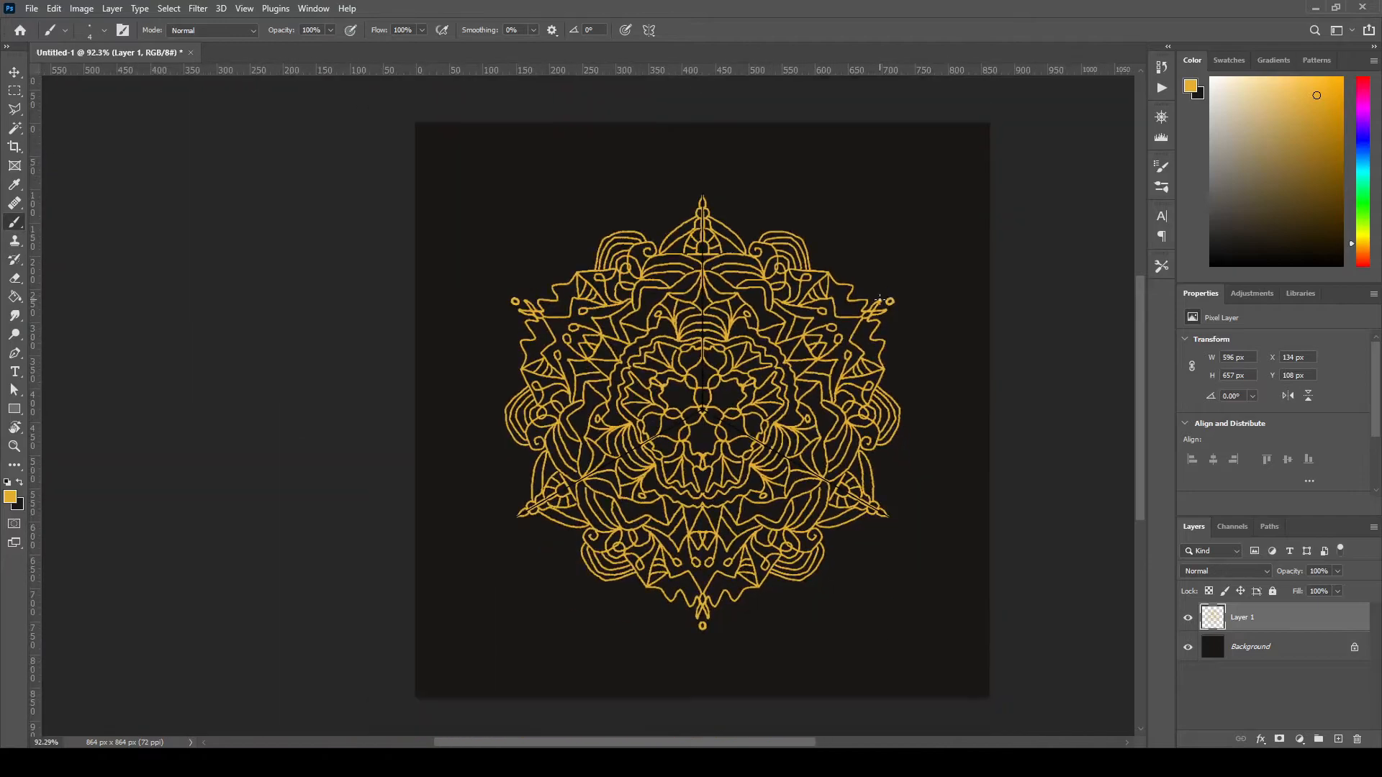
scroll(814, 443, "down", 2)
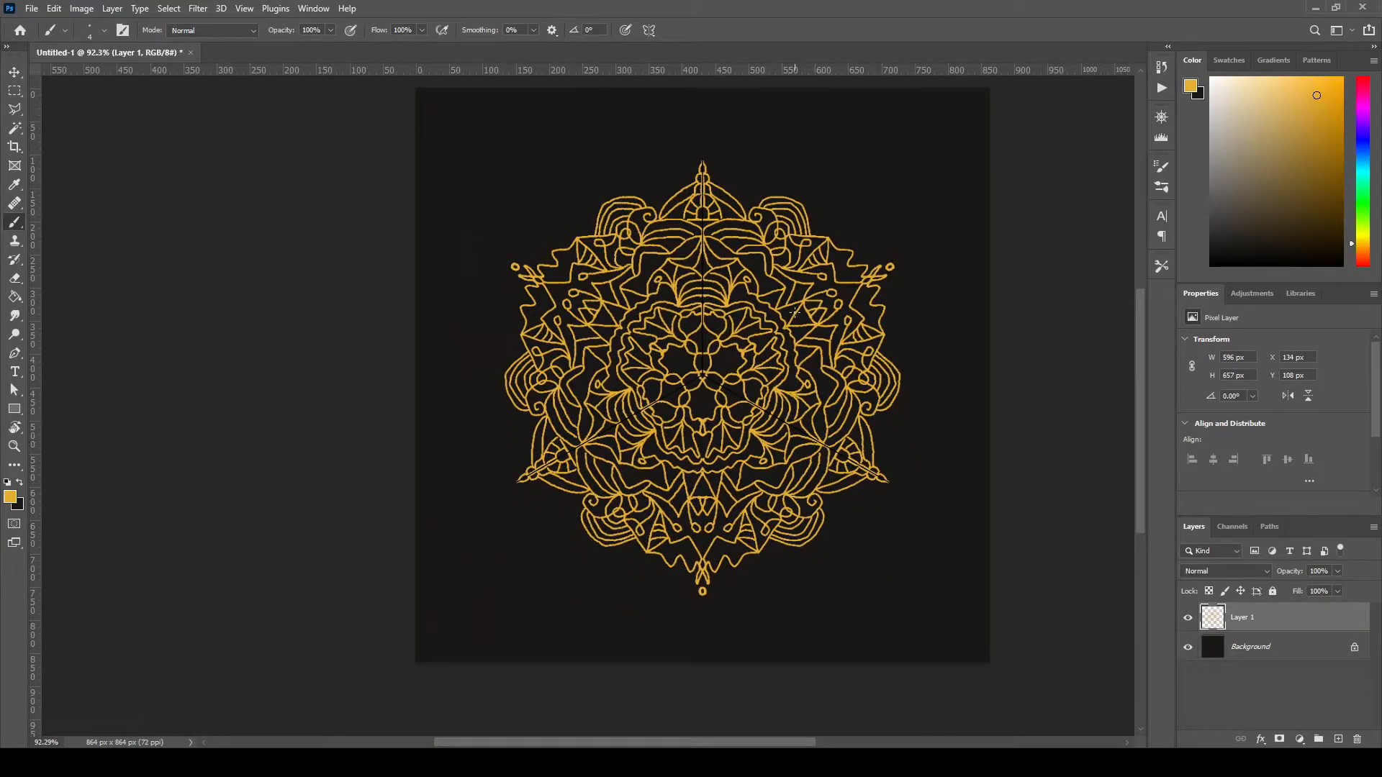
- Paint a large rounded loop beyond the pointed tip of each axis tower, about 629 by 692 px overall
scroll(736, 109, "up", 12)
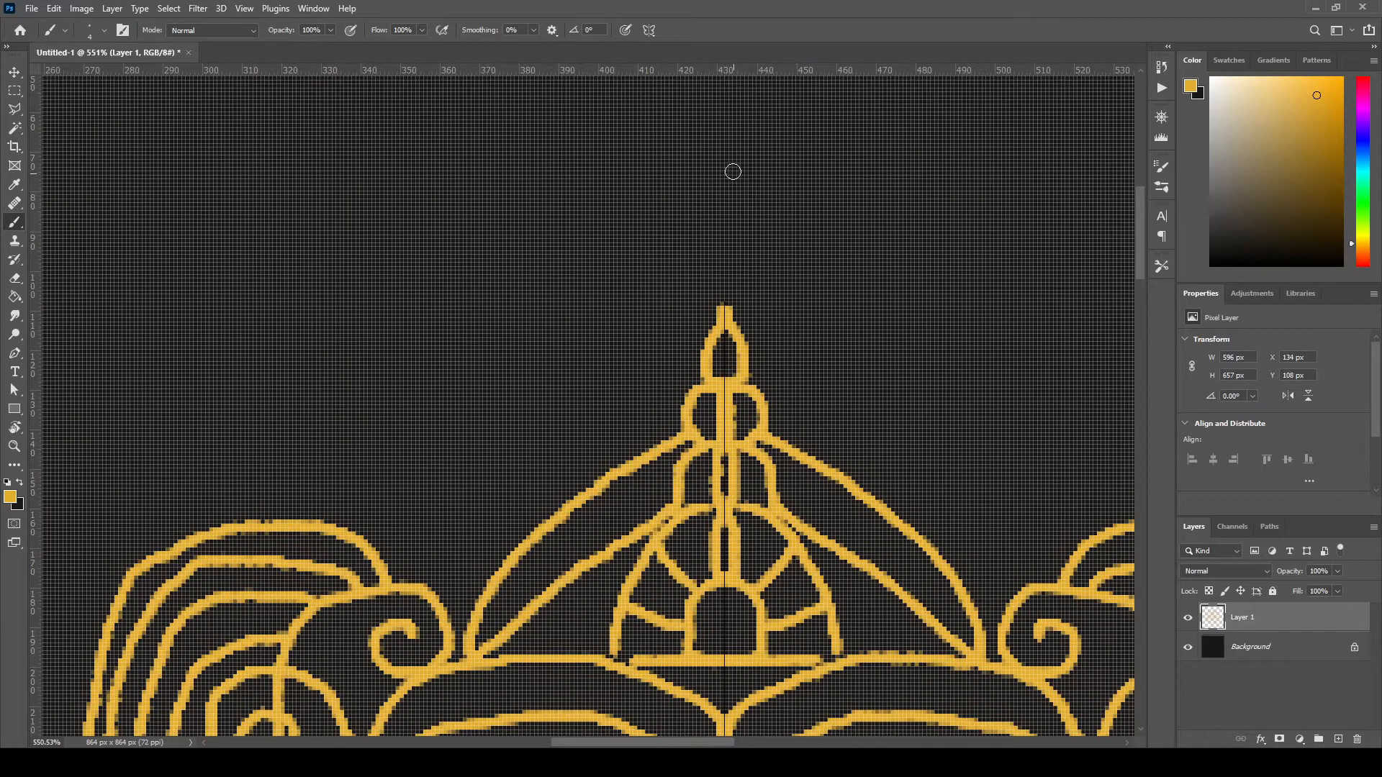
mouse_move(732, 171)
left_mouse_down()
mouse_move(677, 188)
mouse_move(680, 262)
mouse_move(731, 289)
left_mouse_up()
scroll(731, 290, "down", 14)
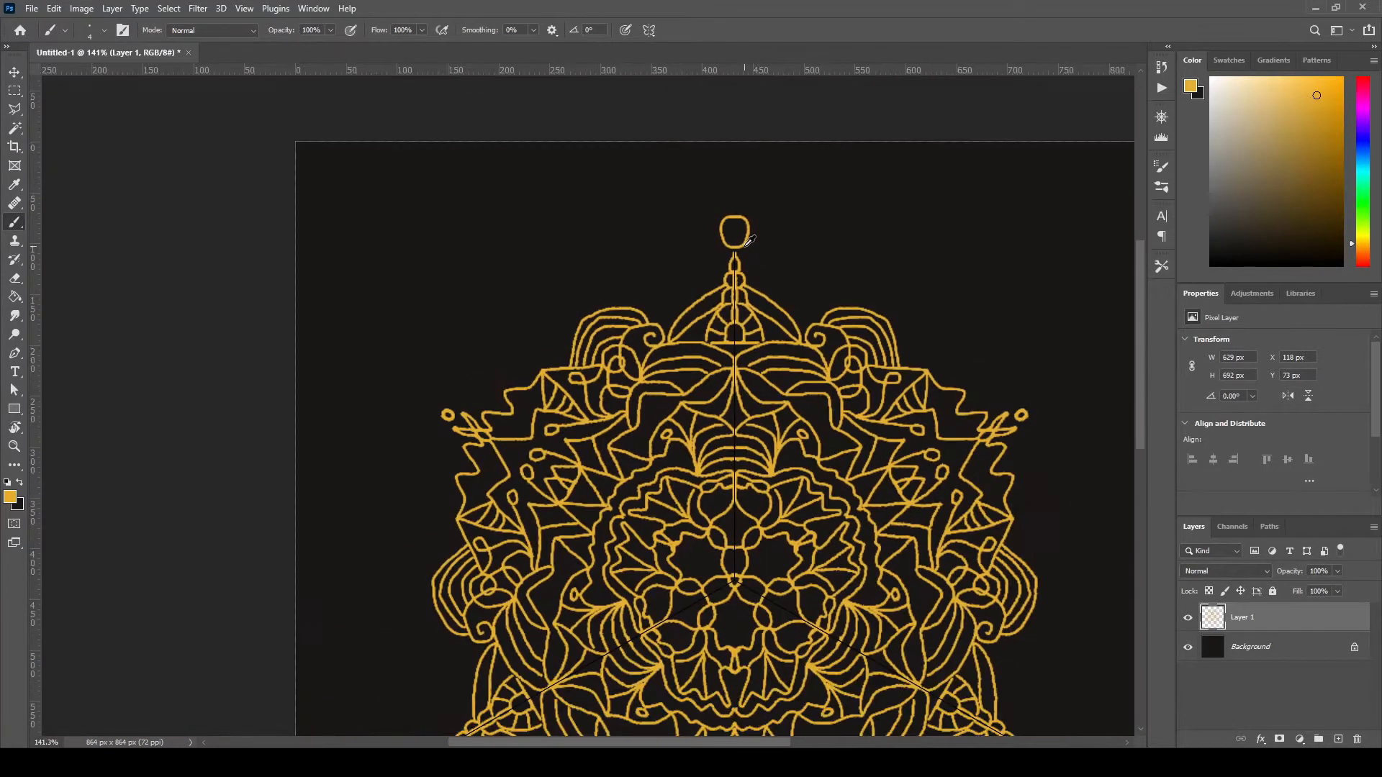
- Paint a pointed crescent cradling the rounded loop and joining it to the tip of each axis tower
scroll(746, 293, "up", 12)
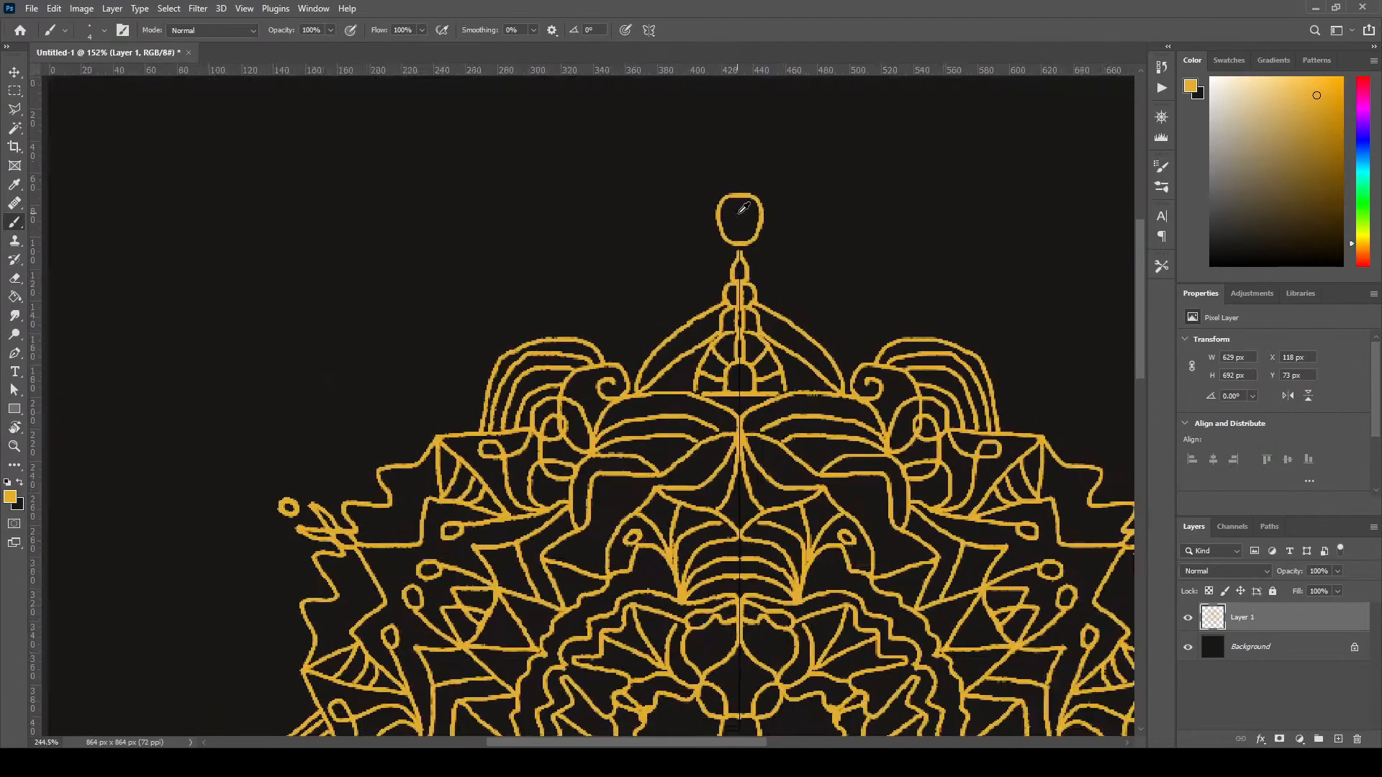
left_click_drag(776, 233, 788, 232)
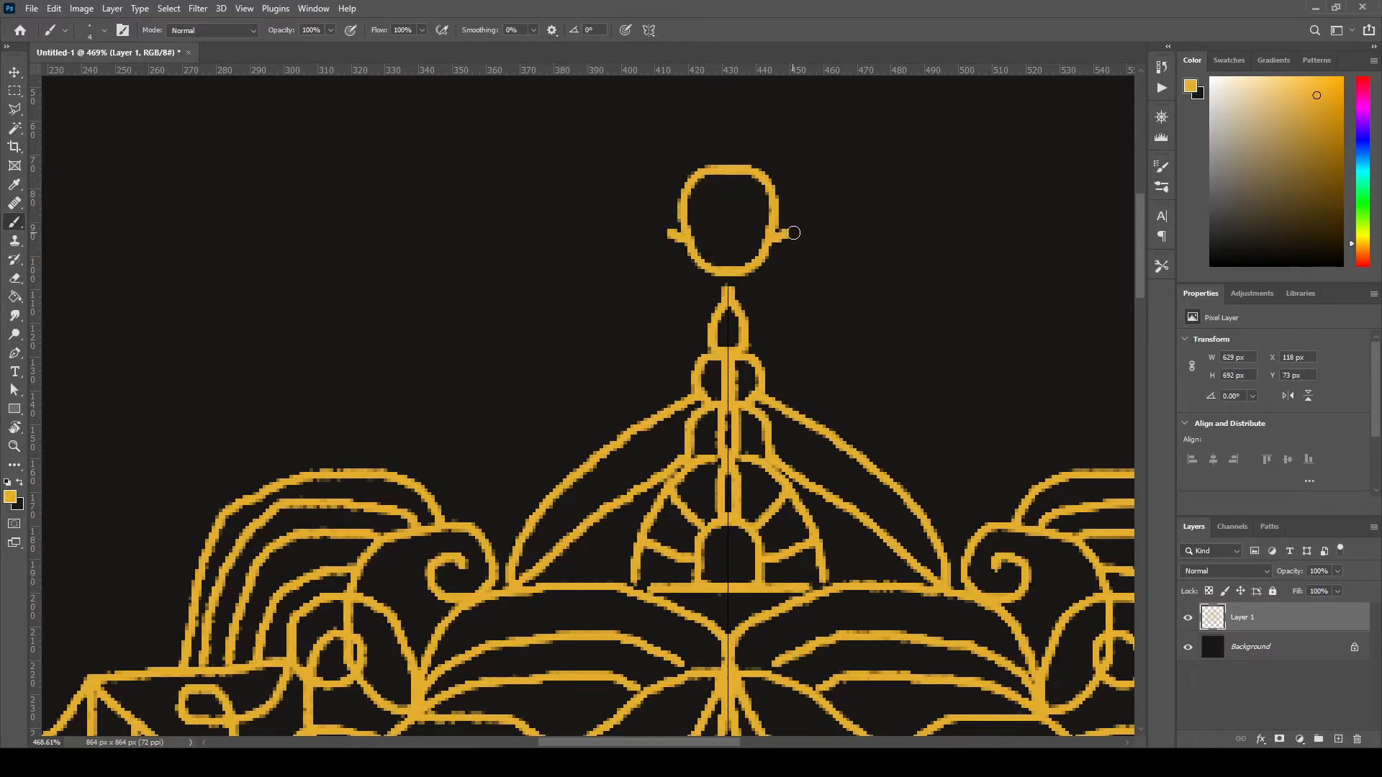
mouse_move(787, 233)
left_mouse_down()
mouse_move(815, 206)
mouse_move(780, 274)
mouse_move(720, 288)
left_mouse_up()
scroll(749, 265, "down", 10)
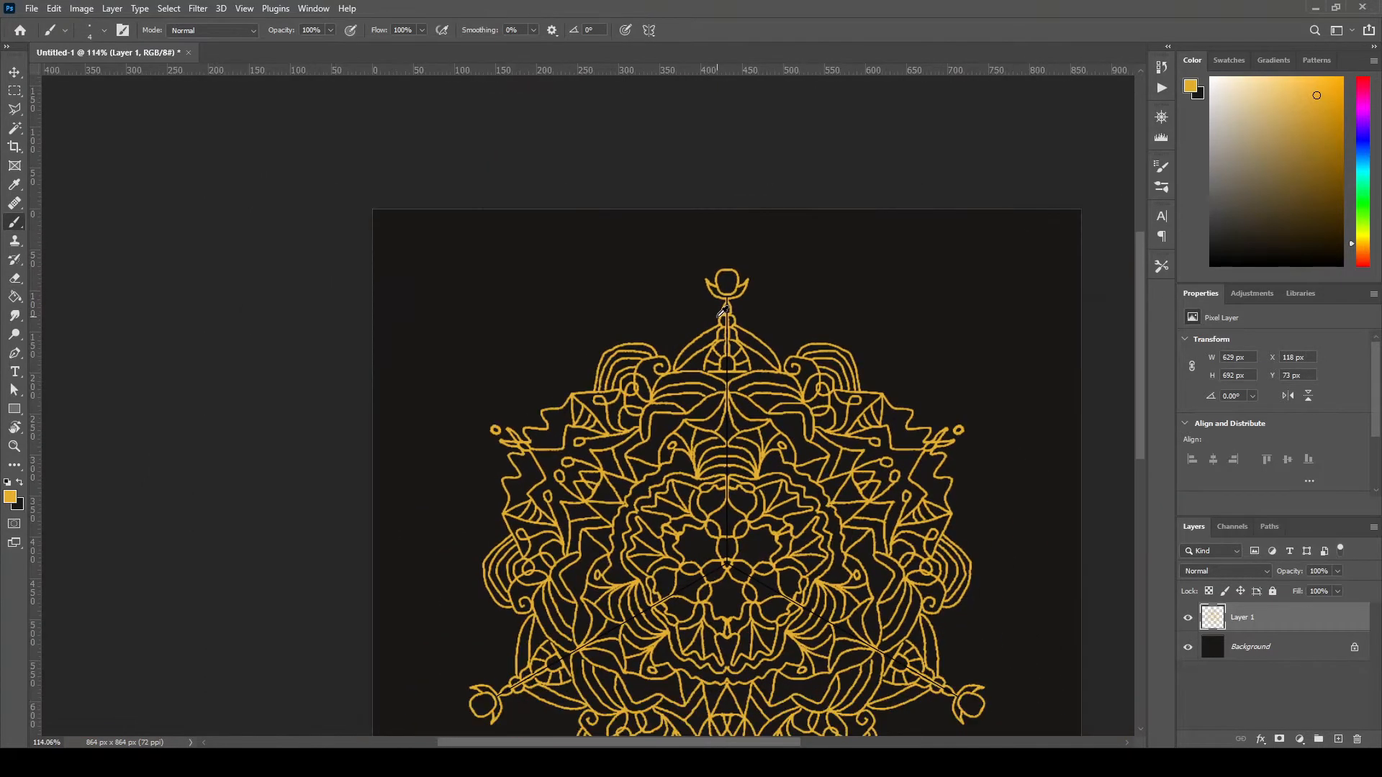
scroll(715, 307, "down", 3)
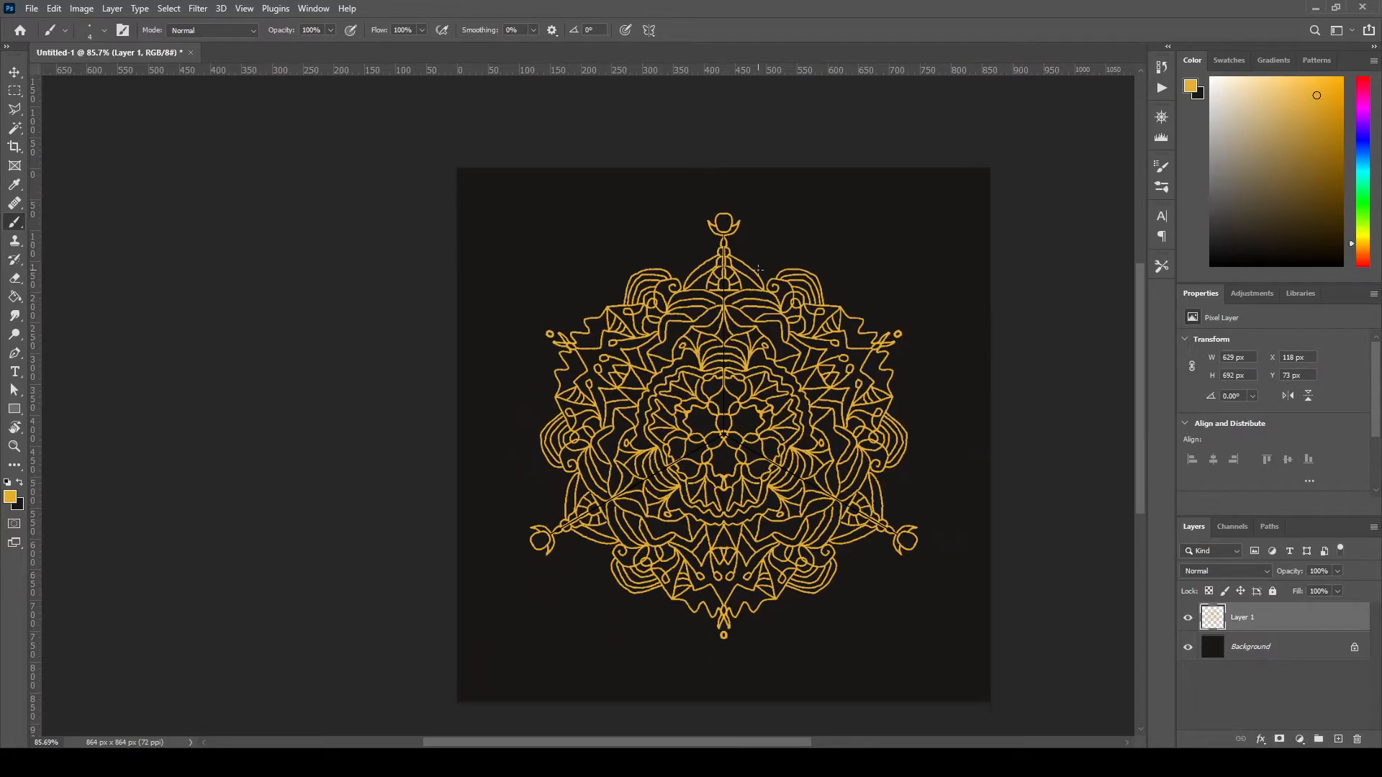
scroll(783, 270, "up", 2)
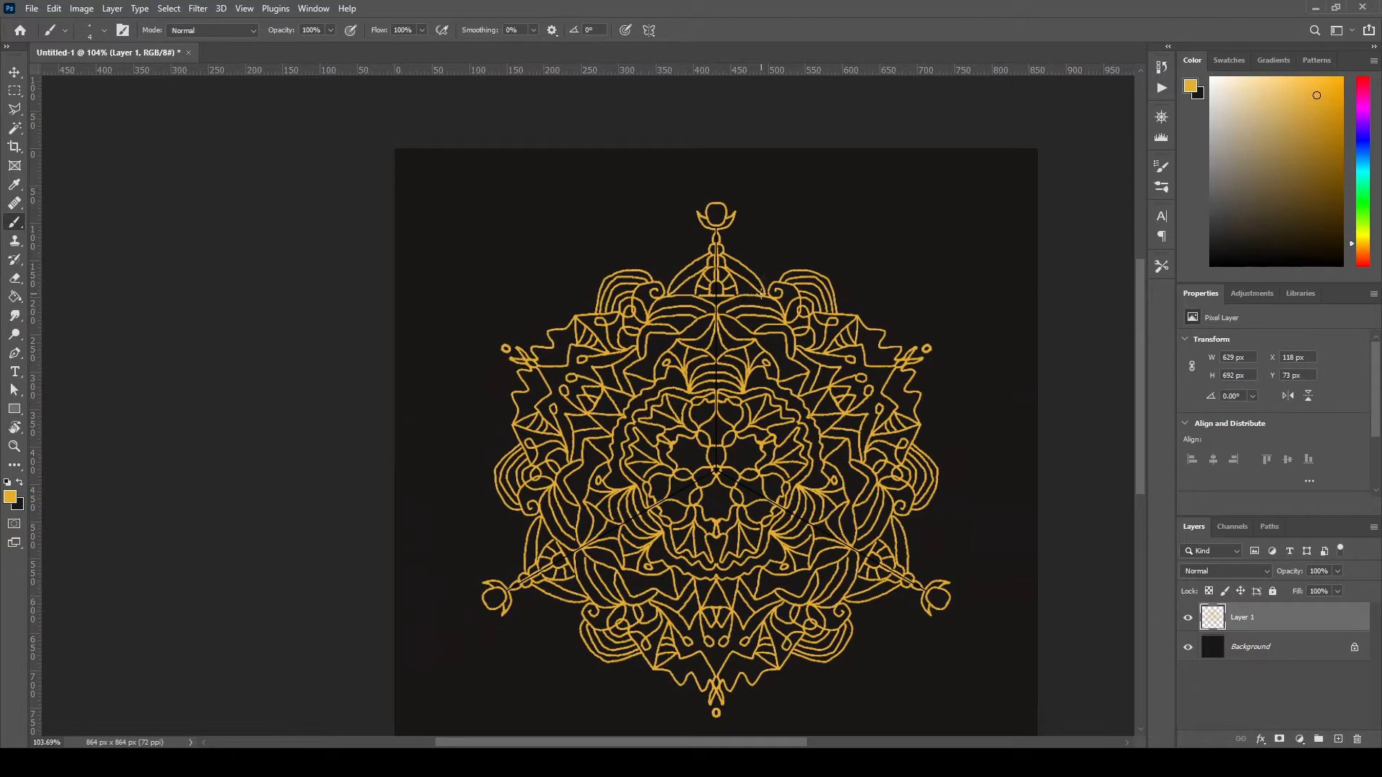
- Paint stepped, scalloped side outlines from the crescent's points down to the slopes of each axis tower, about 630 by 692 px overall
scroll(720, 215, "up", 8)
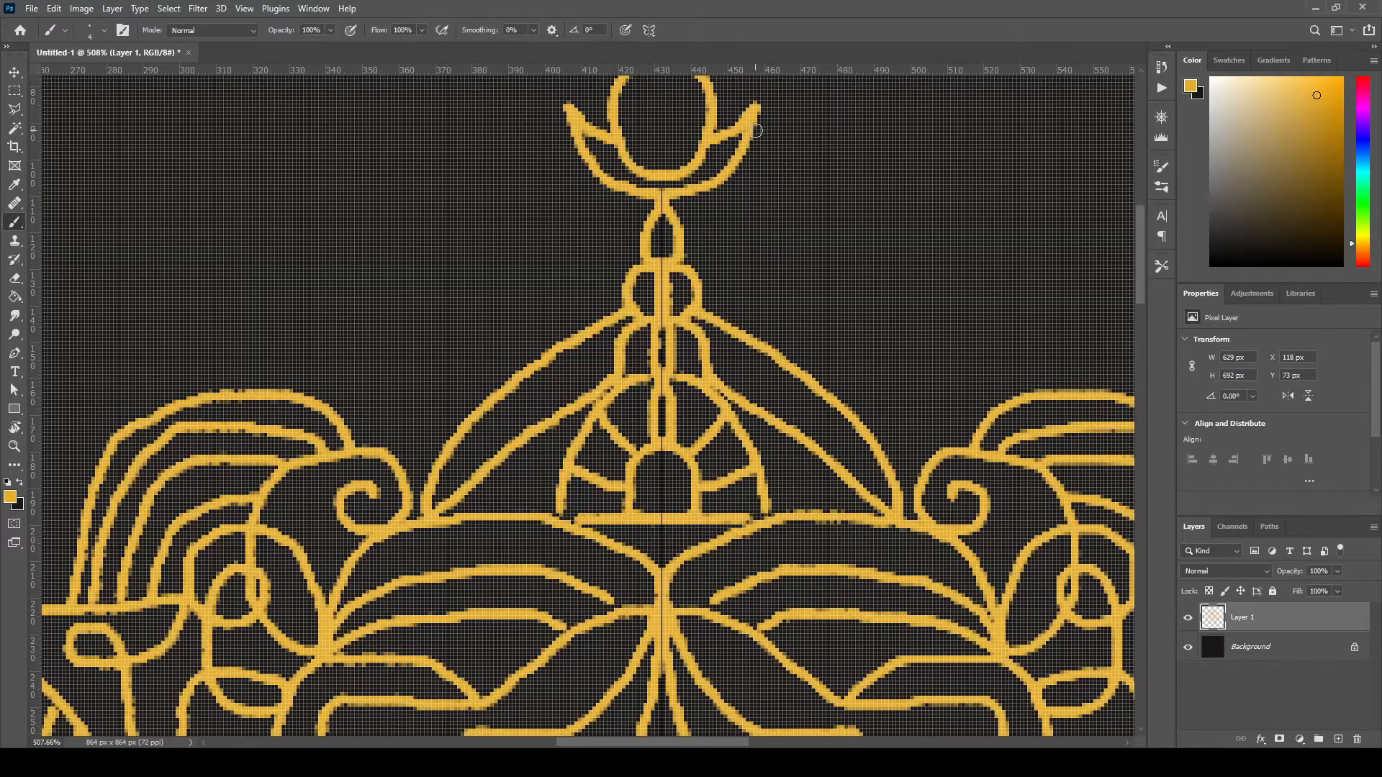
scroll(719, 214, "down", 2)
mouse_move(740, 166)
left_mouse_down()
mouse_move(734, 246)
mouse_move(782, 339)
left_mouse_up()
scroll(734, 284, "down", 2)
scroll(785, 263, "down", 3)
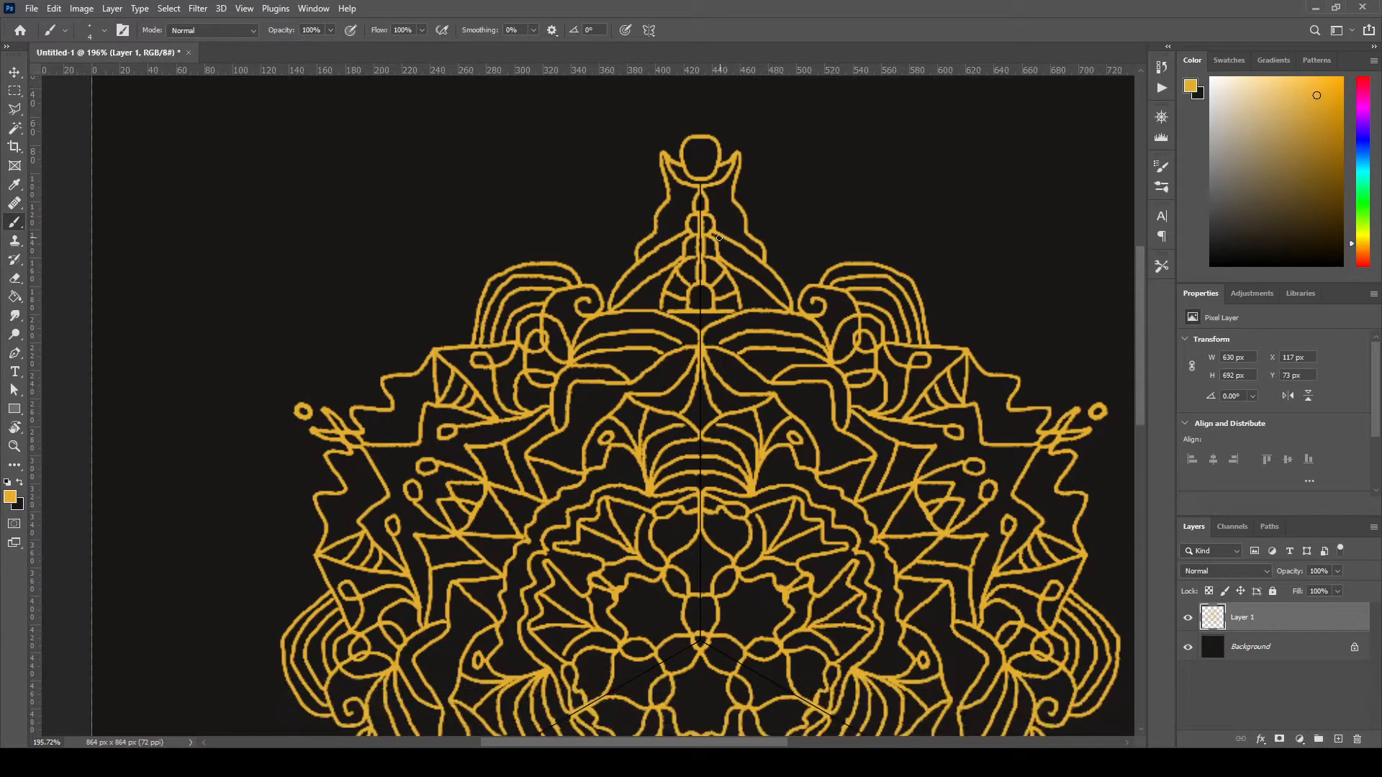
- Paint two connecting lines on each side between the tower's central column and its scalloped side outlines
scroll(765, 231, "up", 7)
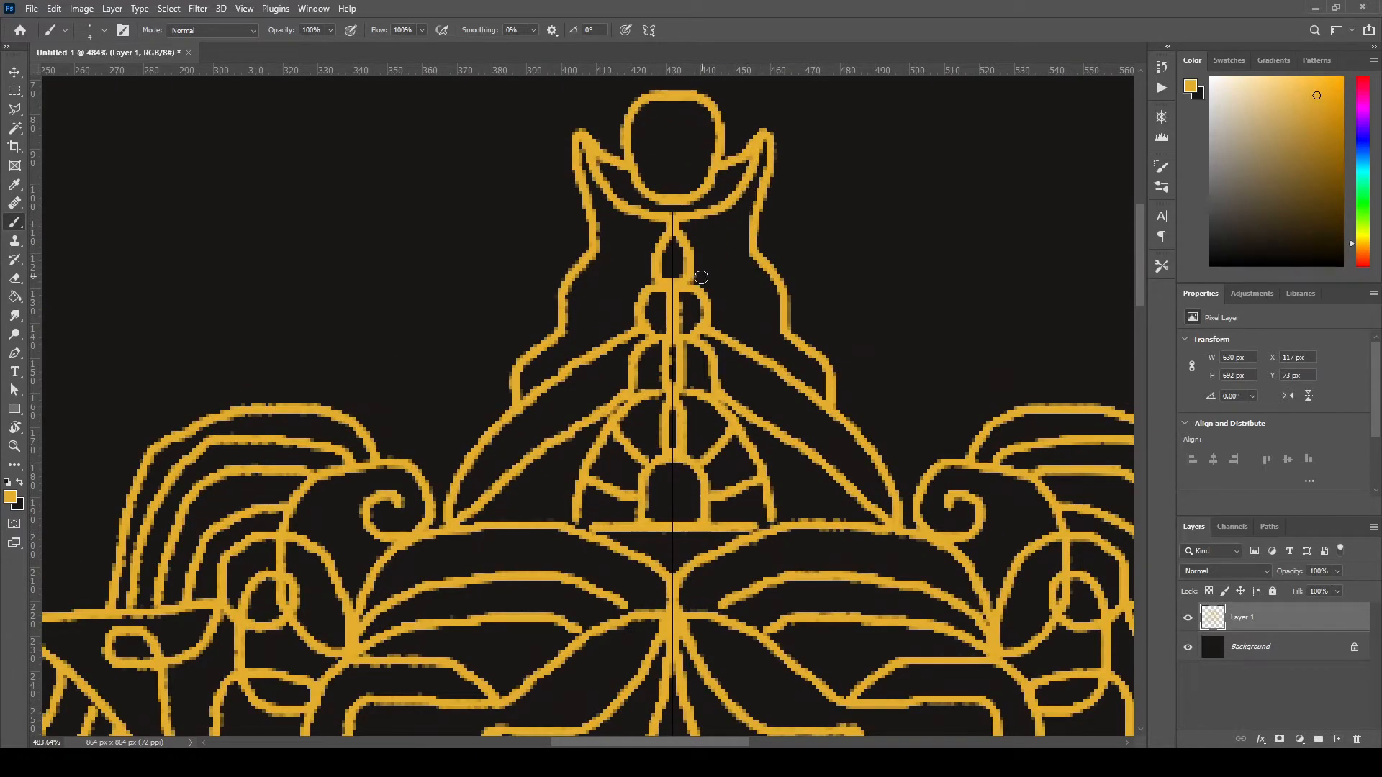
left_click_drag(693, 281, 754, 248)
scroll(703, 331, "down", 3)
scroll(700, 316, "up", 2)
left_click_drag(698, 312, 763, 317)
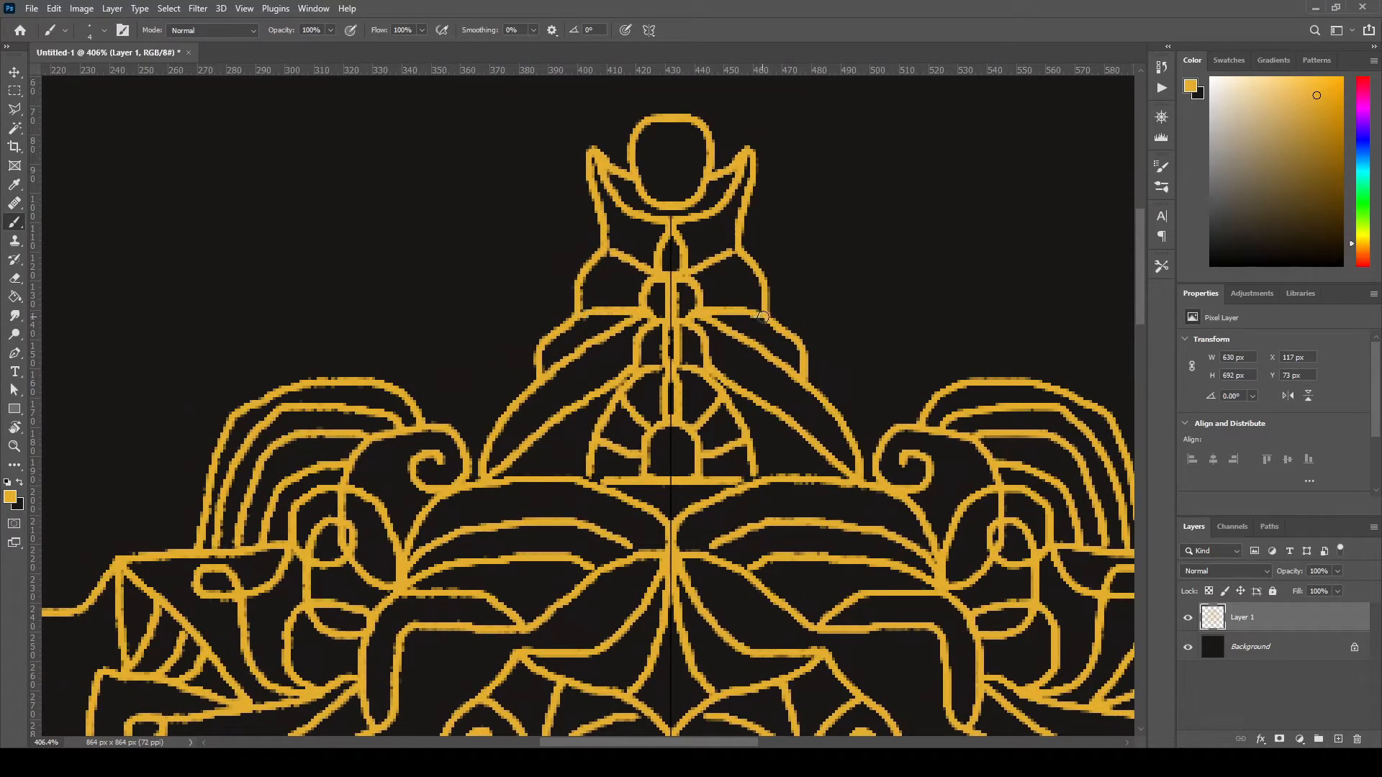
scroll(704, 288, "down", 4)
scroll(704, 288, "down", 4)
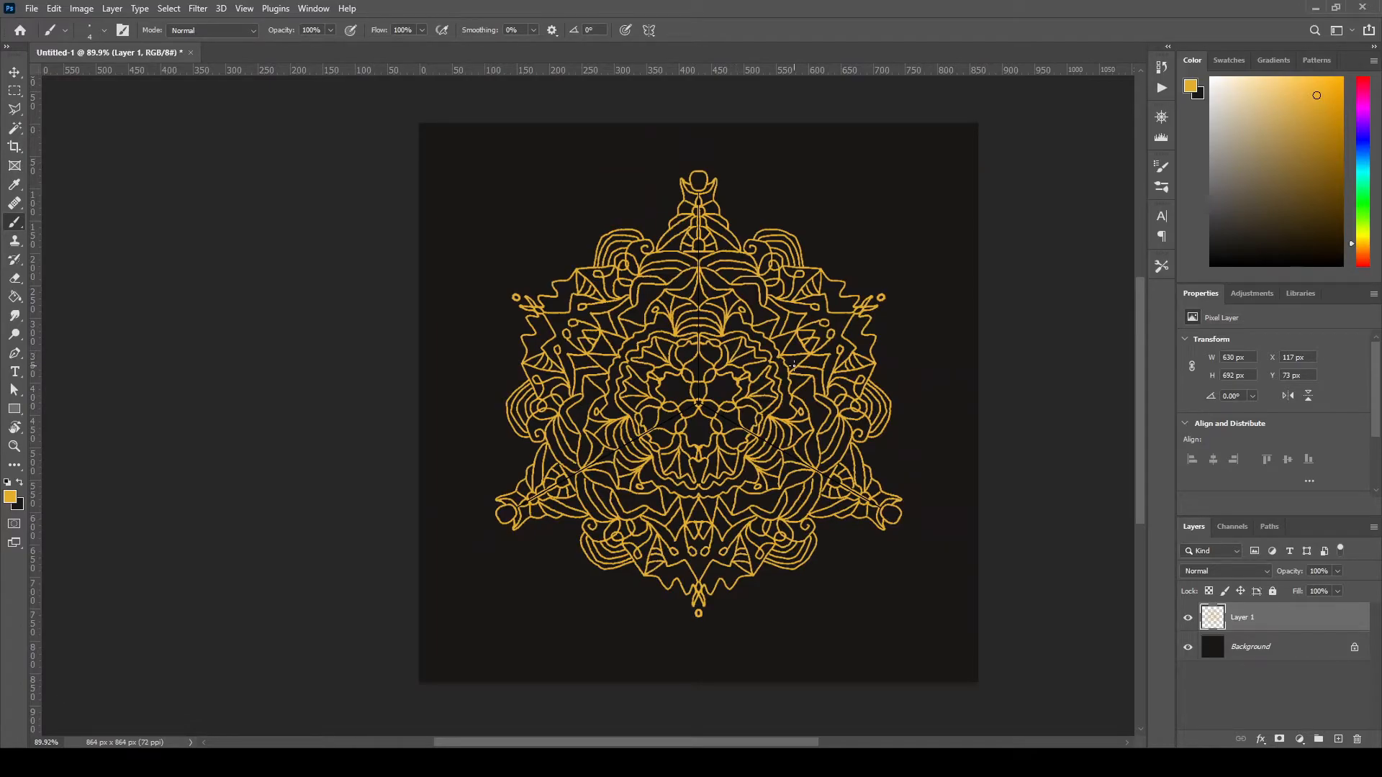
- Paint a stepped outer contour parallel to the jagged edge, from the fan arcs to each outer corner, about 630 by 692 px overall
scroll(801, 353, "up", 1)
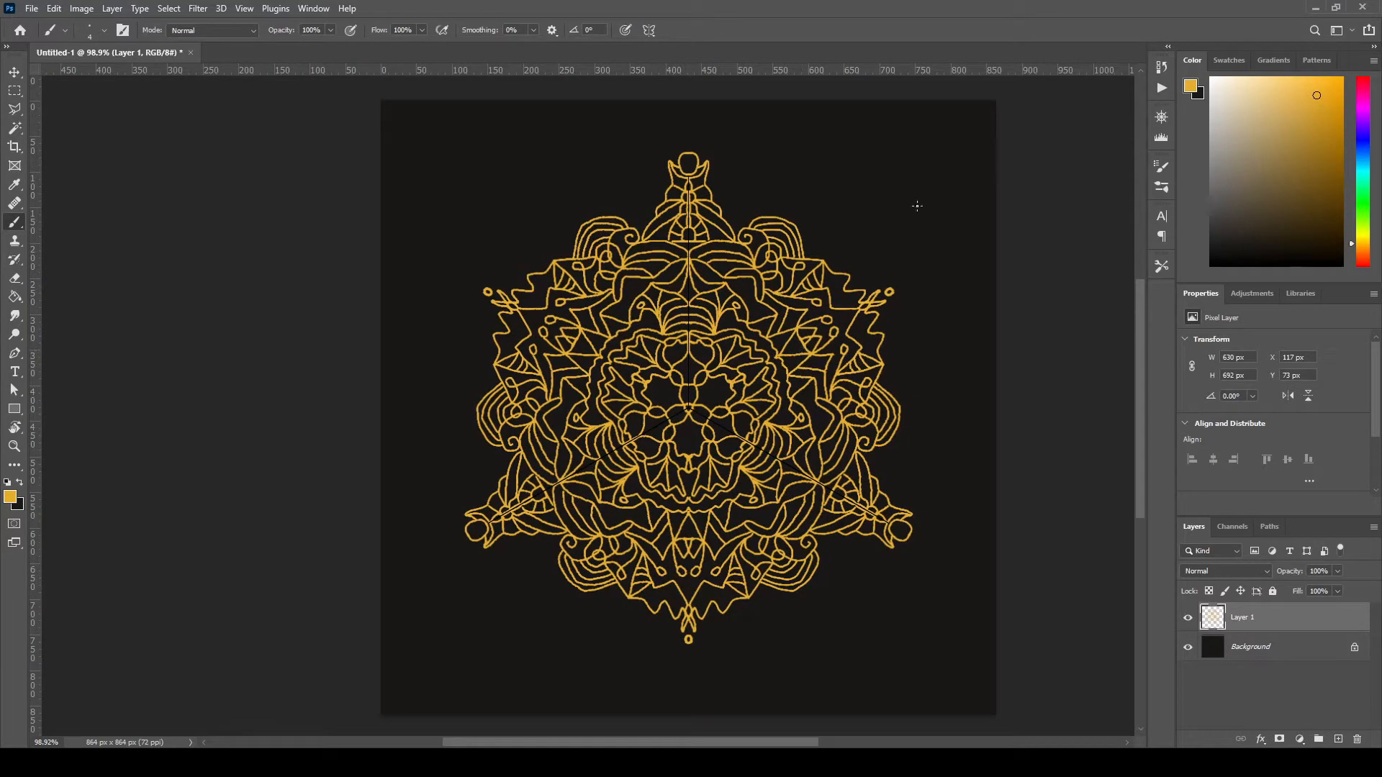
scroll(847, 231, "up", 5)
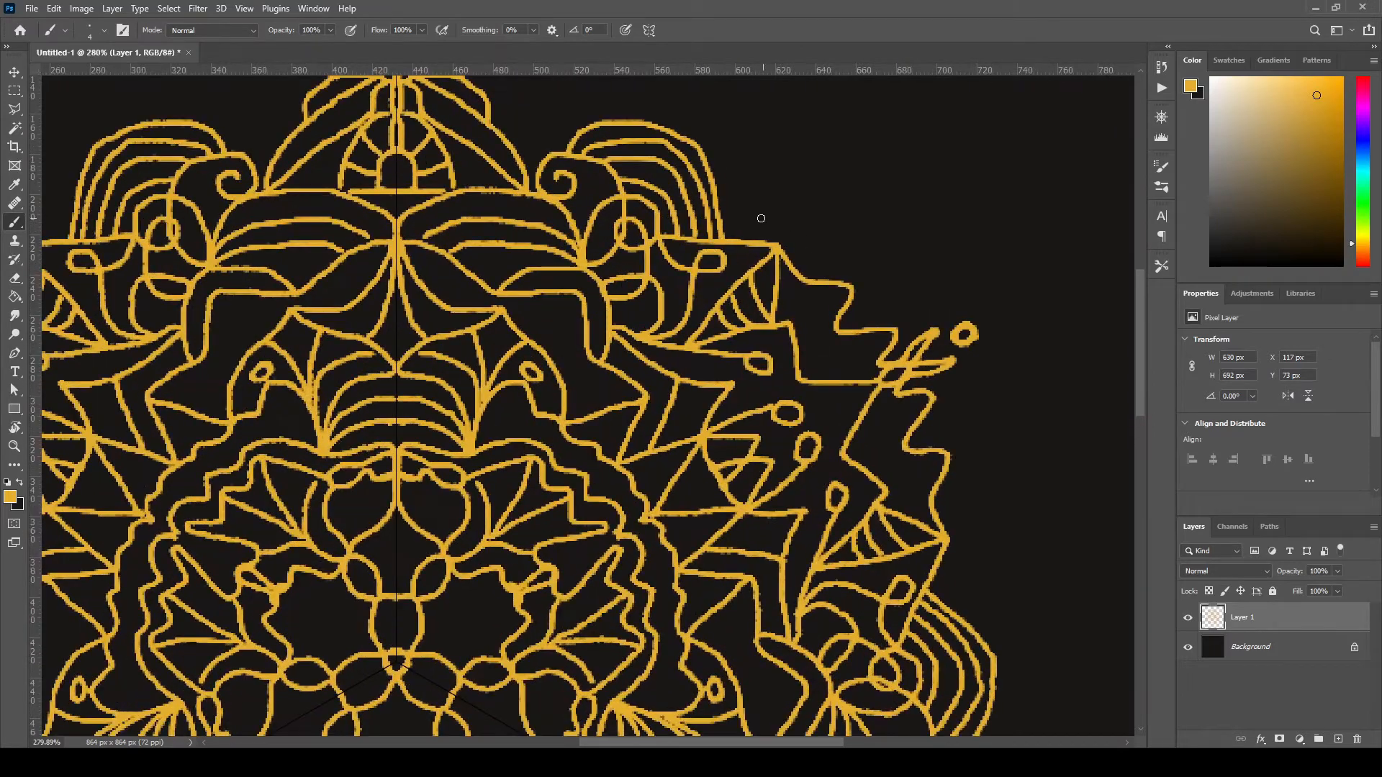
mouse_move(722, 216)
left_mouse_down()
mouse_move(783, 222)
mouse_move(822, 261)
mouse_move(862, 272)
mouse_move(868, 311)
mouse_move(906, 312)
mouse_move(911, 342)
left_mouse_up()
scroll(860, 295, "down", 4)
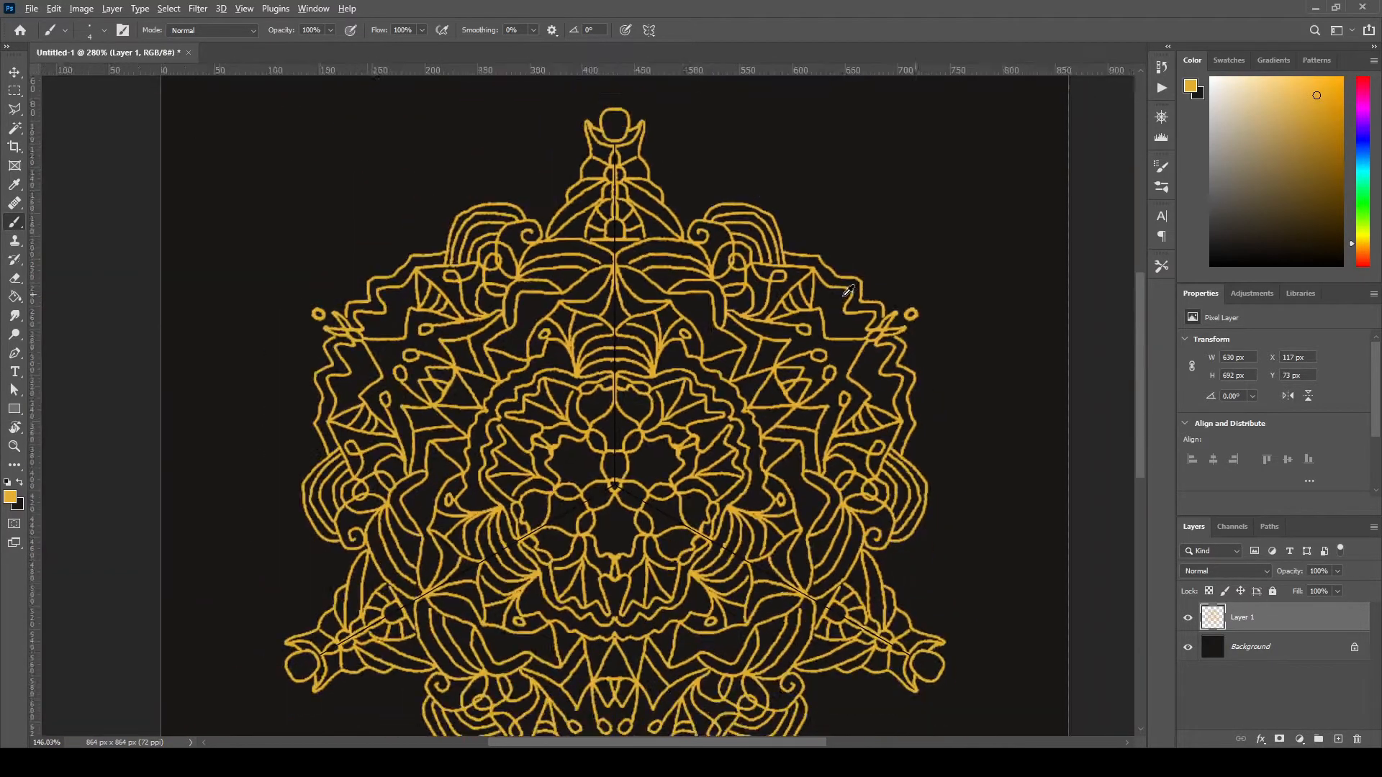
scroll(850, 301, "down", 1)
scroll(838, 273, "down", 2)
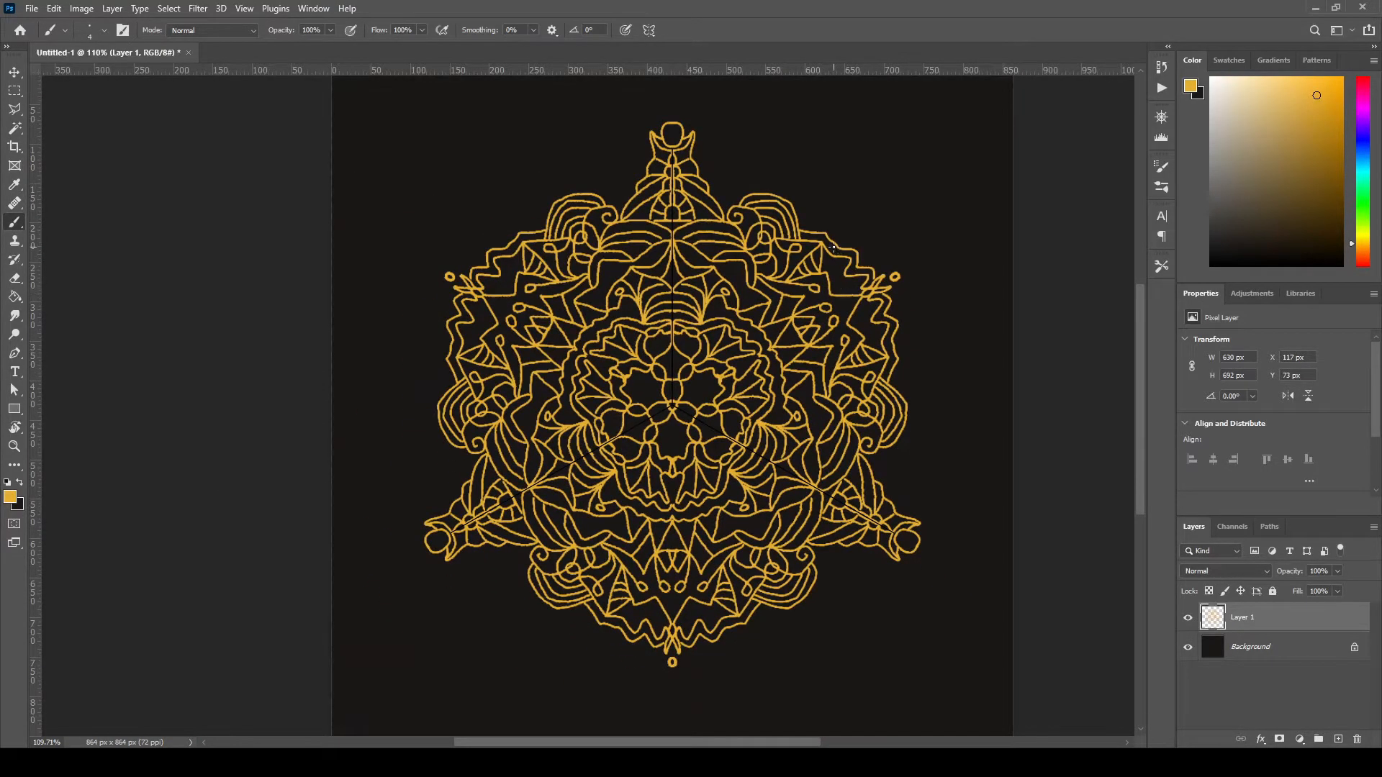
- Paint a pointed peak with a smaller nested peak in each gap between the axis towers' slopes and the neighbouring fan arcs
scroll(751, 218, "up", 6)
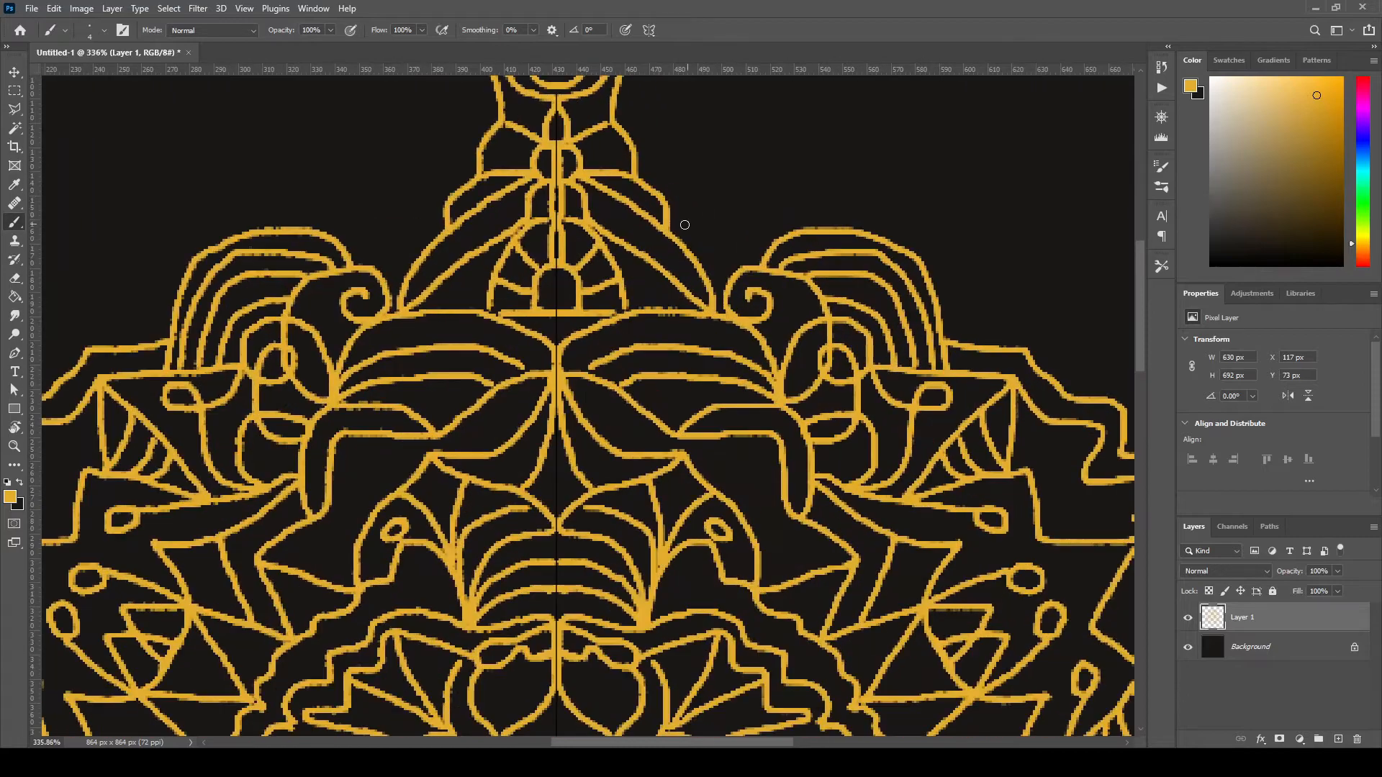
mouse_move(672, 232)
left_mouse_down()
mouse_move(734, 203)
mouse_move(764, 263)
mouse_move(726, 229)
mouse_move(737, 275)
mouse_move(712, 261)
mouse_move(726, 284)
left_mouse_up()
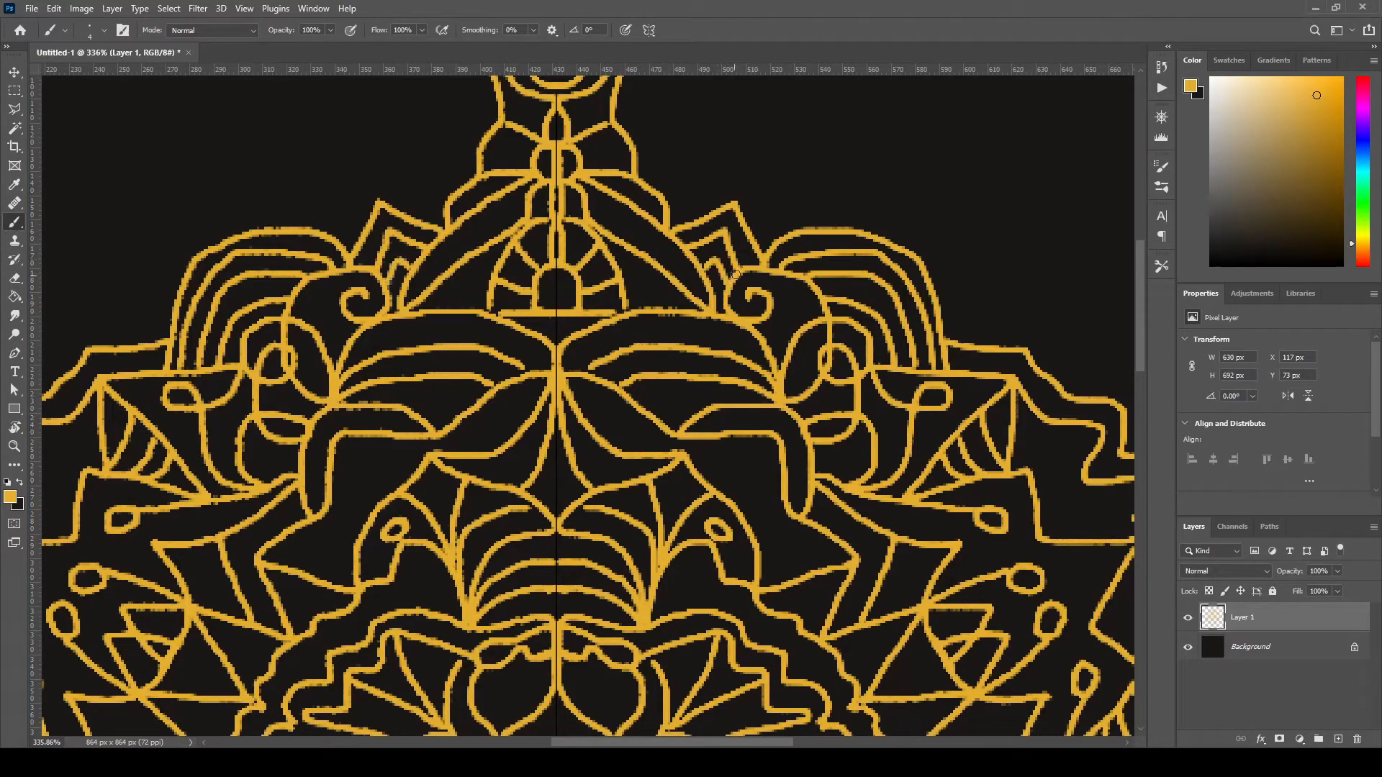
scroll(742, 290, "down", 4)
scroll(745, 288, "down", 3)
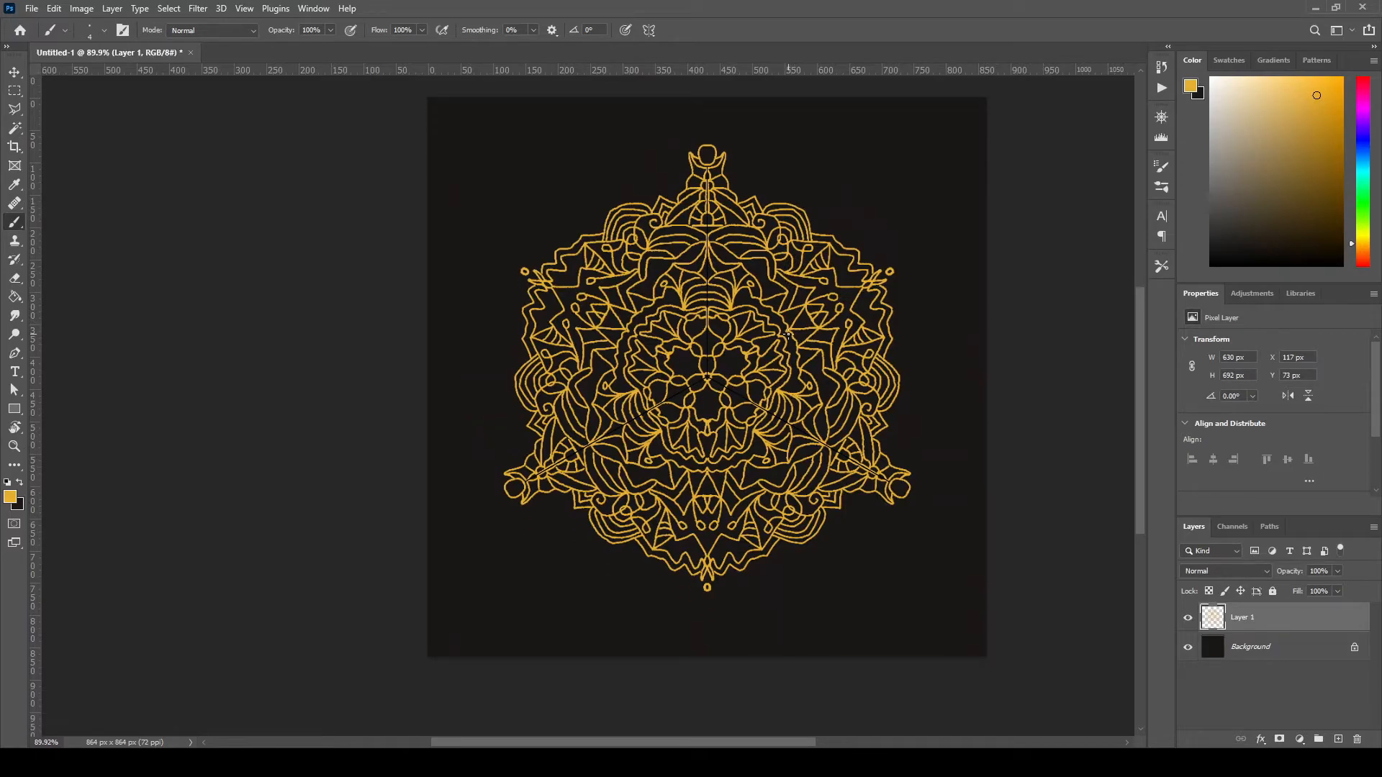
- Paint a webbed, wing-like double point with inner ribs above the peaks on each side of every axis tower
scroll(828, 198, "up", 3)
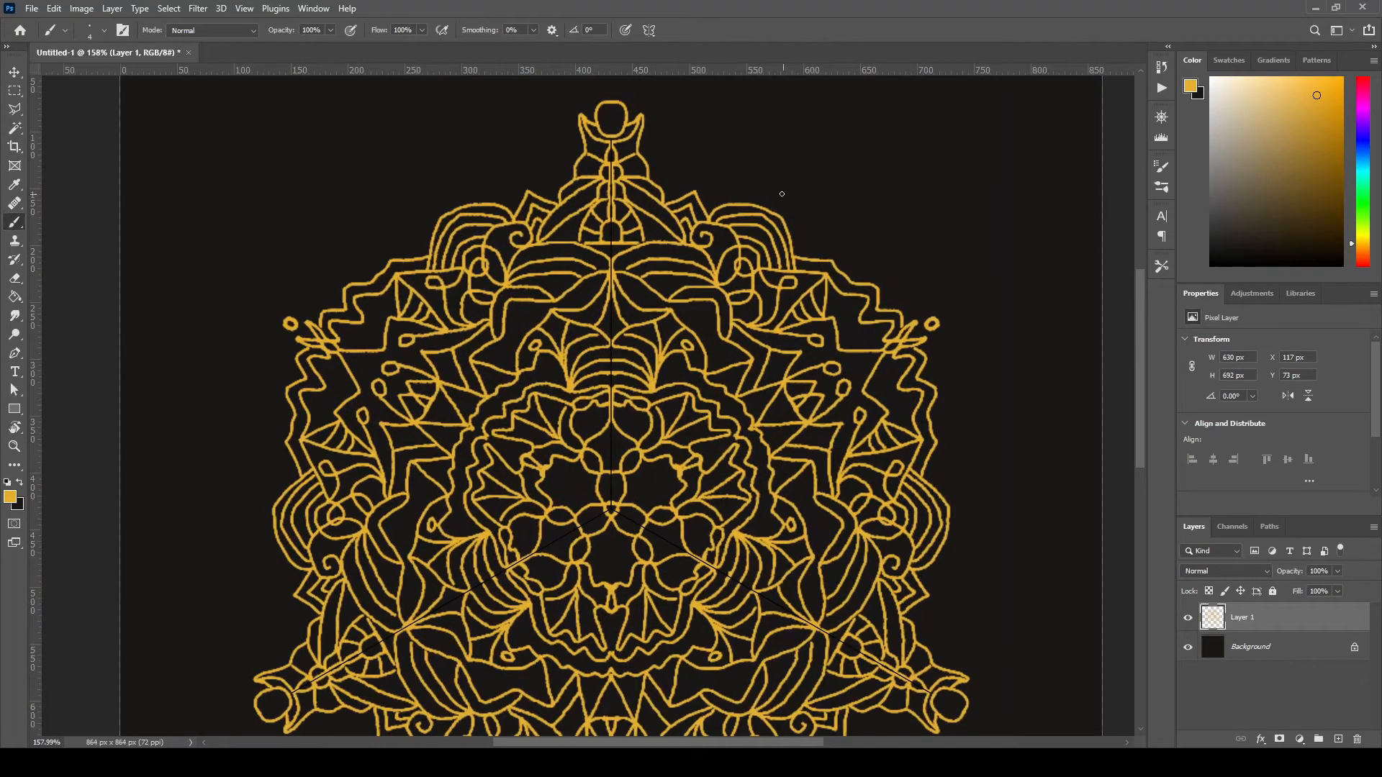
scroll(787, 197, "up", 2)
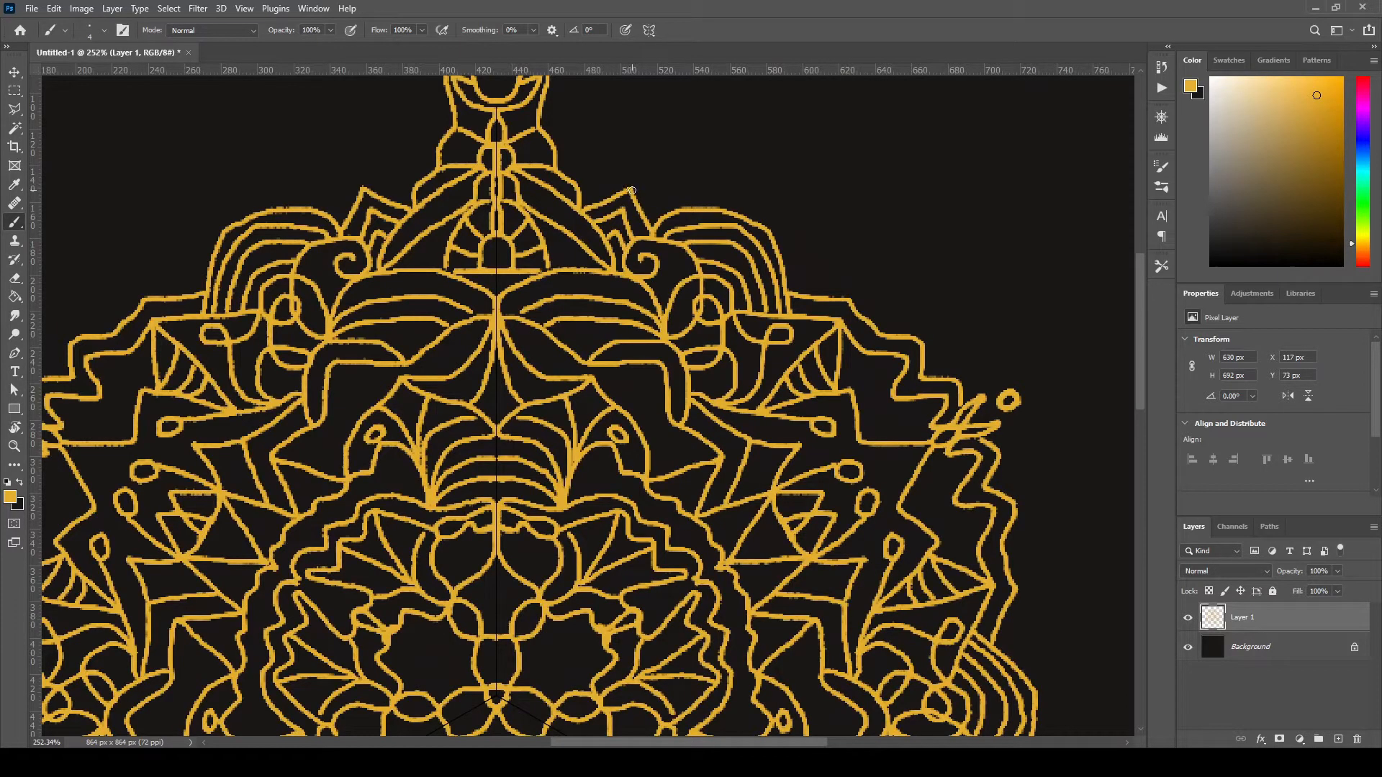
mouse_move(632, 190)
left_mouse_down()
mouse_move(698, 168)
mouse_move(651, 227)
mouse_move(659, 210)
mouse_move(578, 206)
mouse_move(619, 140)
mouse_move(628, 195)
mouse_move(665, 142)
mouse_move(740, 172)
left_mouse_up()
scroll(721, 205, "down", 1)
scroll(721, 205, "down", 2)
scroll(634, 182, "up", 3)
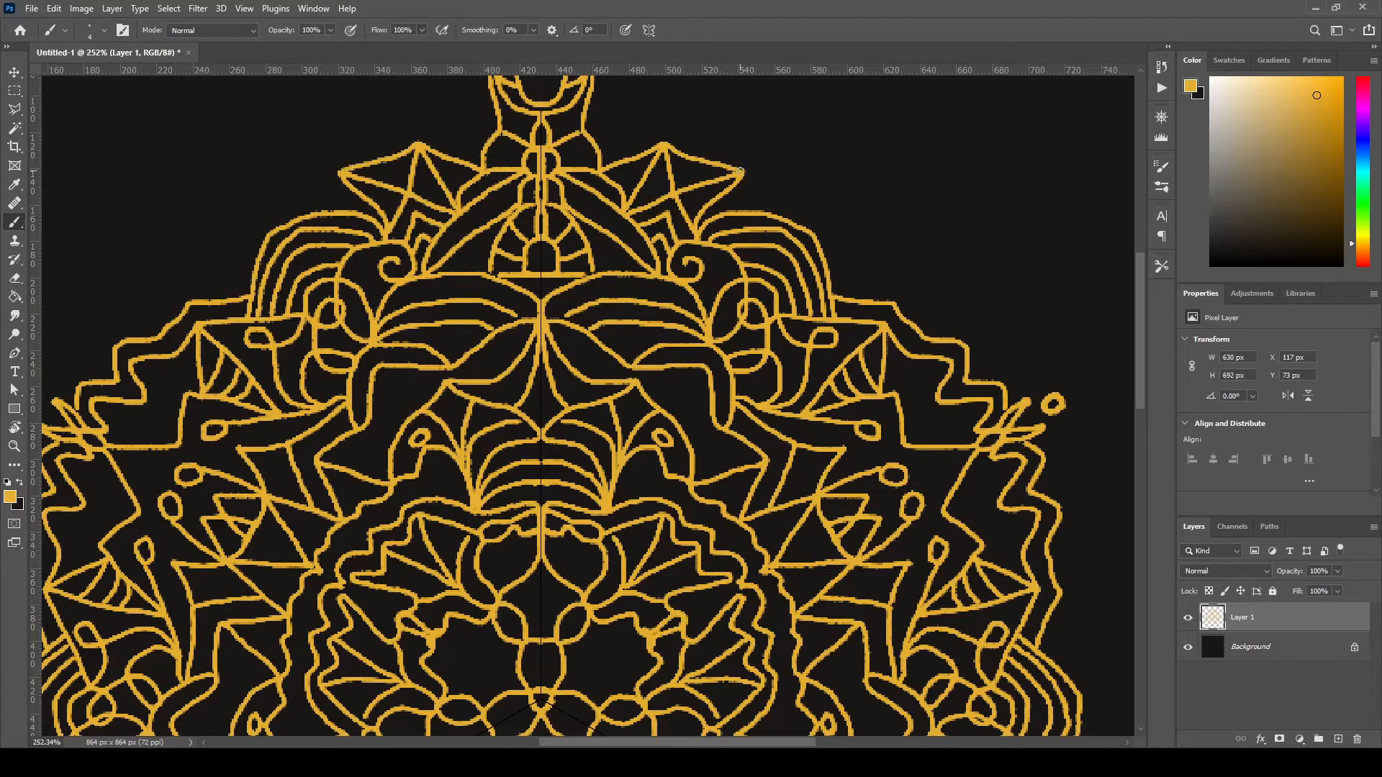
scroll(752, 202, "down", 3)
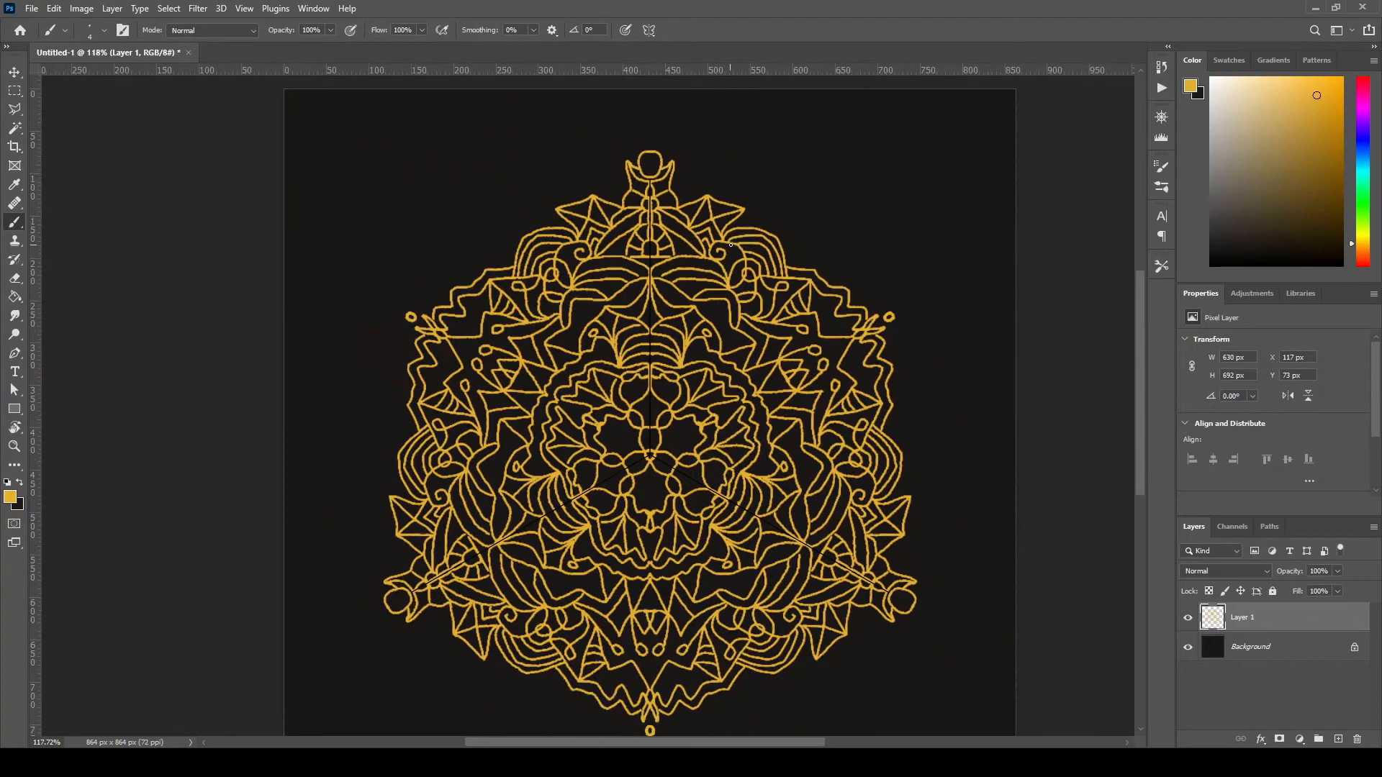
- Paint two curved lengthwise ribs inside the rounded loop at the tip of each axis tower
scroll(731, 244, "down", 2)
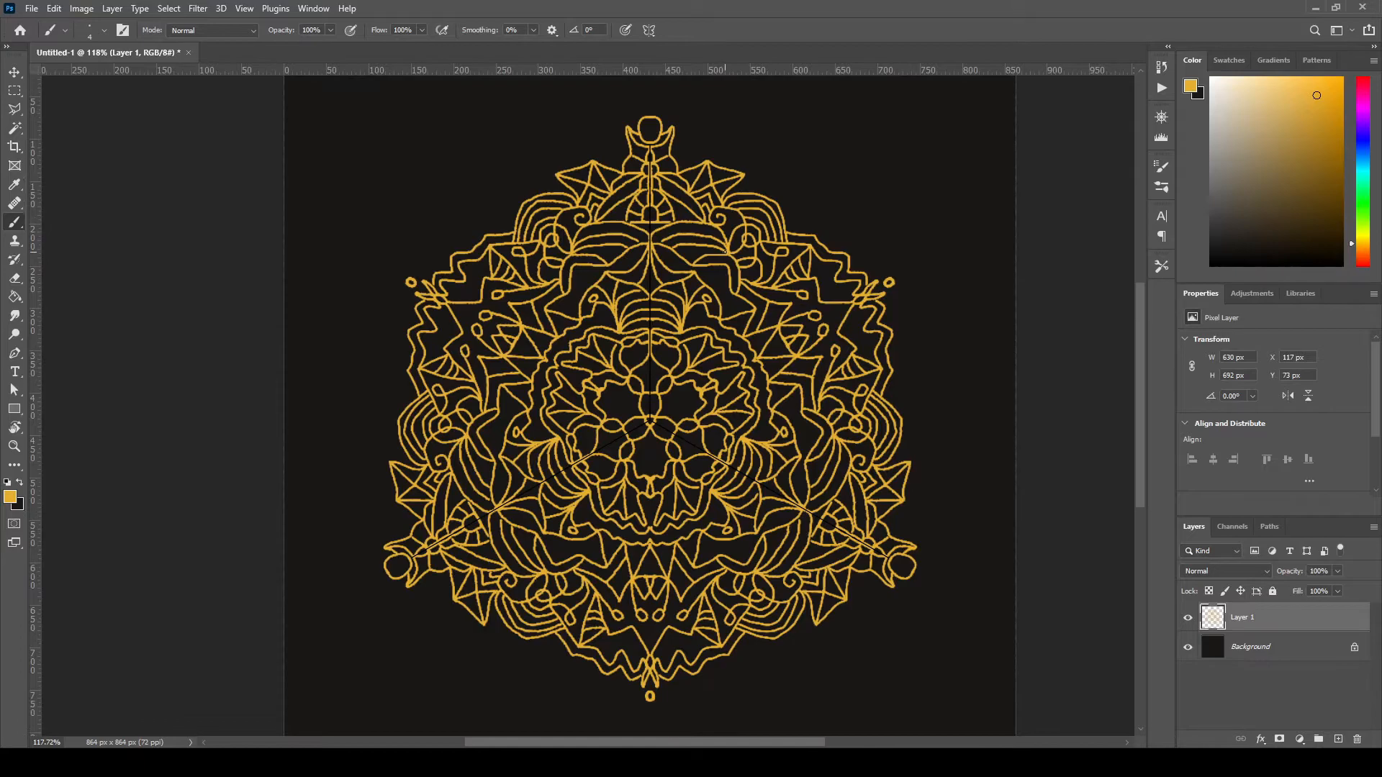
scroll(747, 296, "up", 1)
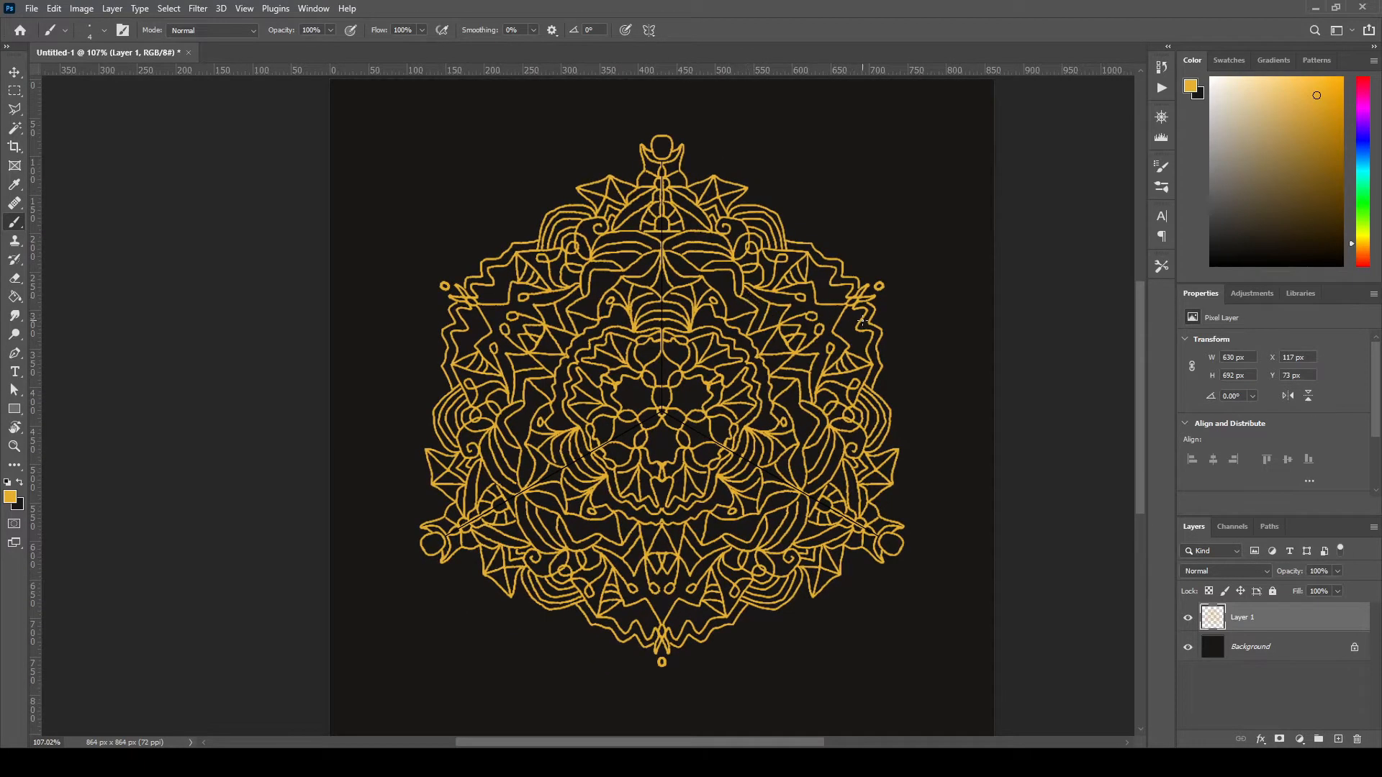
scroll(862, 320, "up", 1)
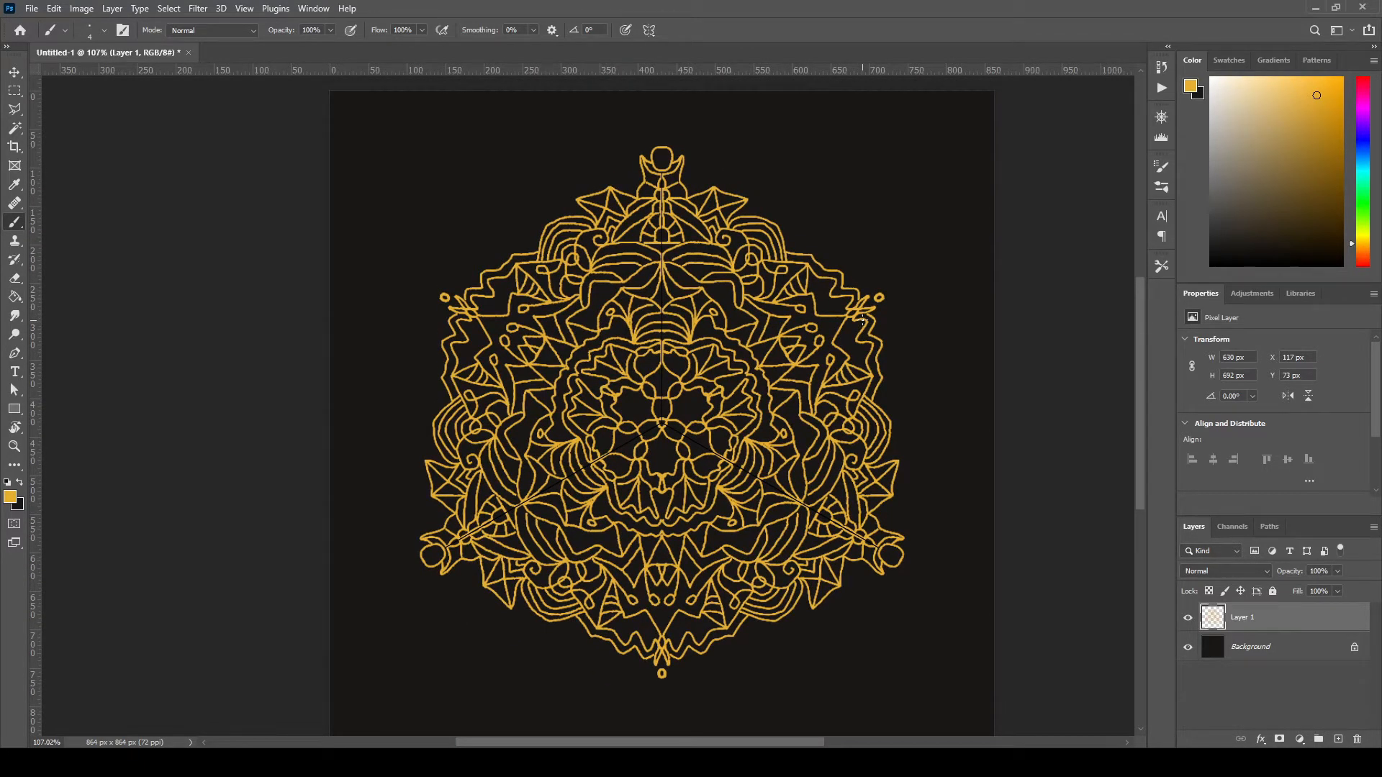
scroll(668, 158, "up", 16)
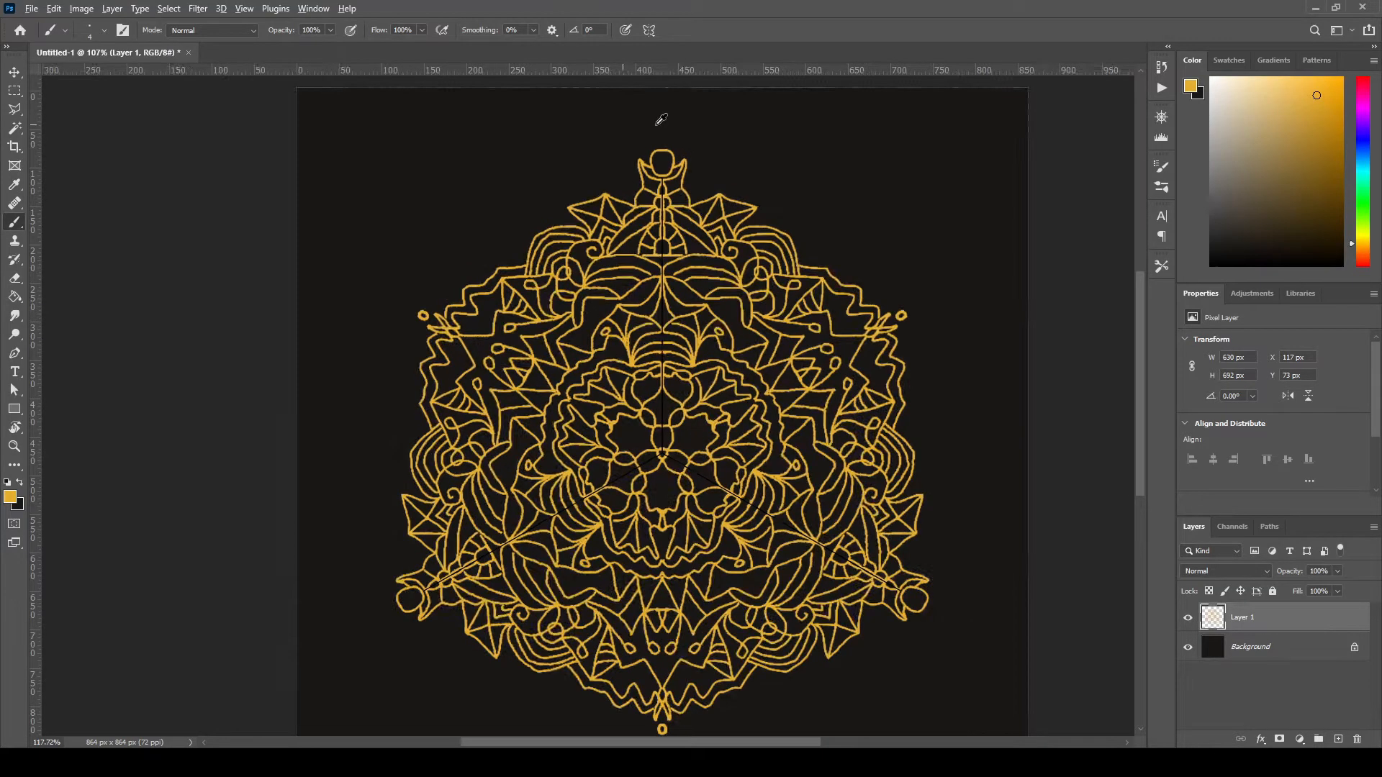
mouse_move(668, 158)
left_mouse_down()
mouse_move(649, 229)
mouse_move(663, 259)
left_mouse_up()
scroll(663, 259, "down", 20)
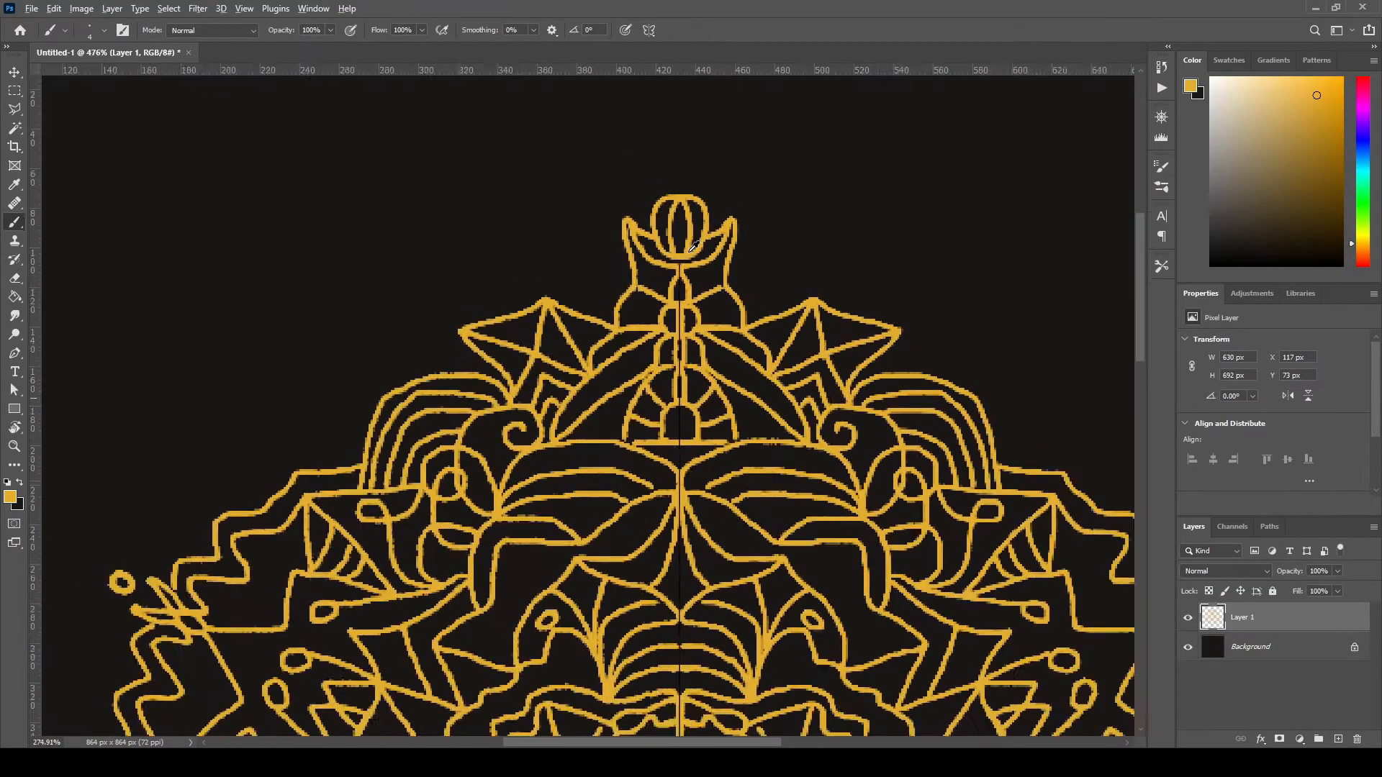
scroll(896, 370, "down", 2)
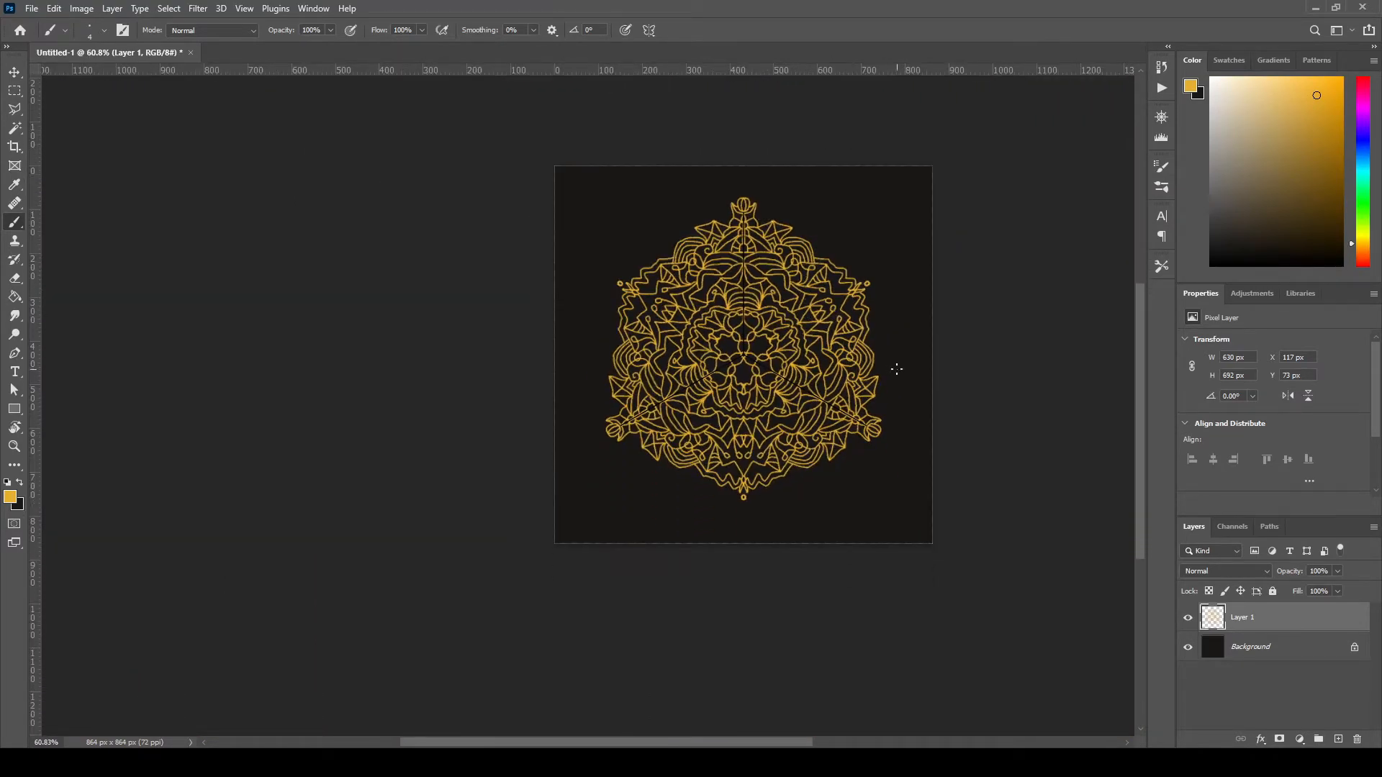
- Paint a rounded hood around the small ring at each outer corner and join it to the ring with short spokes, about 630 by 703 px overall
scroll(872, 367, "up", 1)
scroll(911, 373, "down", 1)
scroll(876, 360, "up", 3)
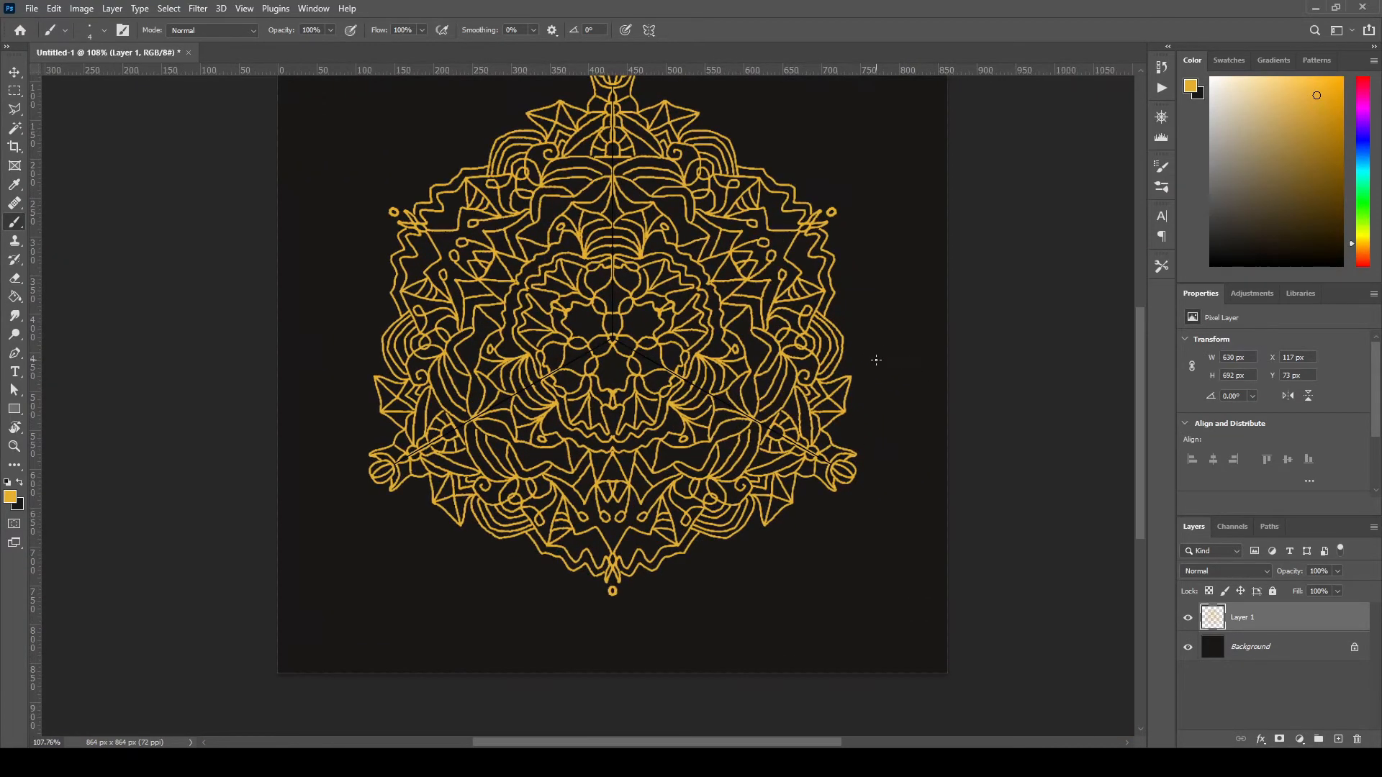
scroll(829, 181, "up", 4)
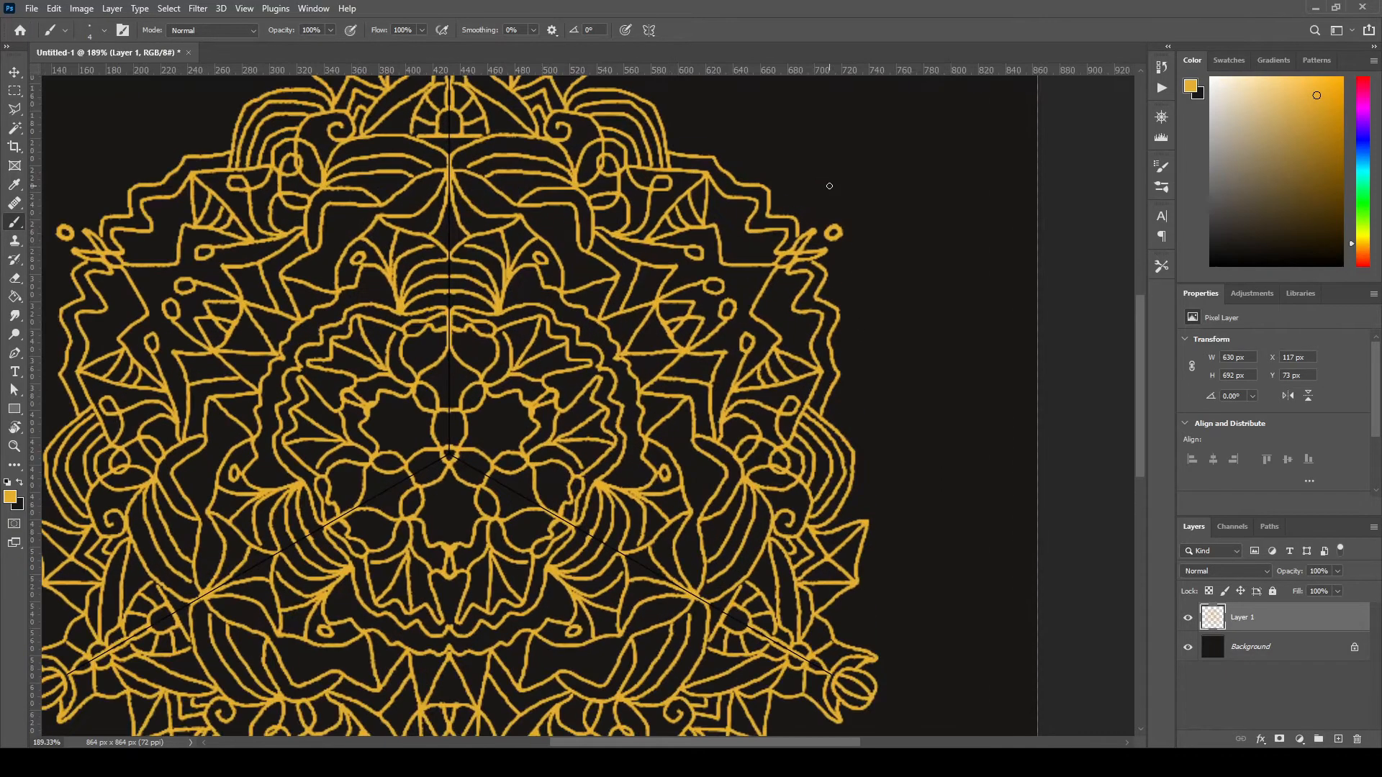
mouse_move(798, 219)
left_mouse_down()
mouse_move(853, 216)
mouse_move(864, 237)
left_mouse_up()
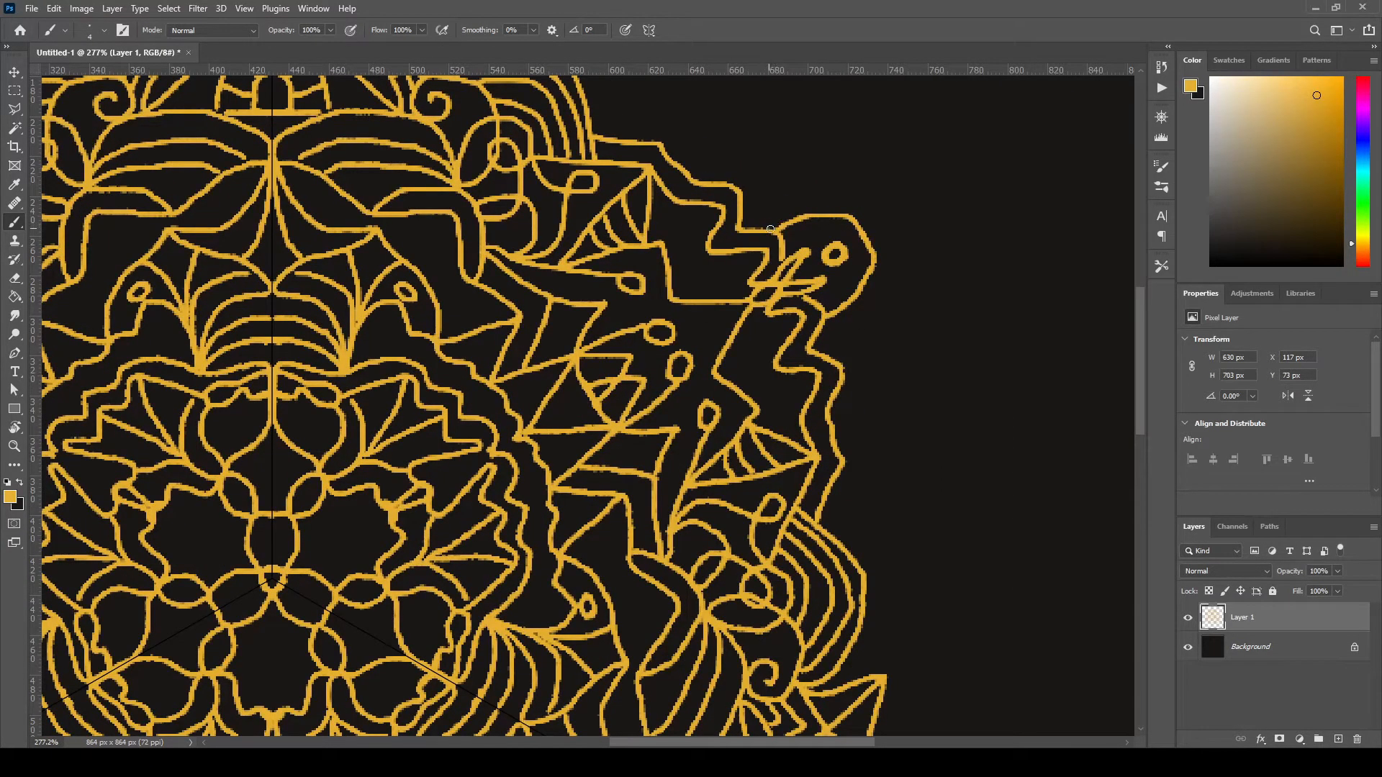
mouse_move(789, 233)
left_mouse_down()
mouse_move(843, 244)
mouse_move(848, 216)
left_mouse_up()
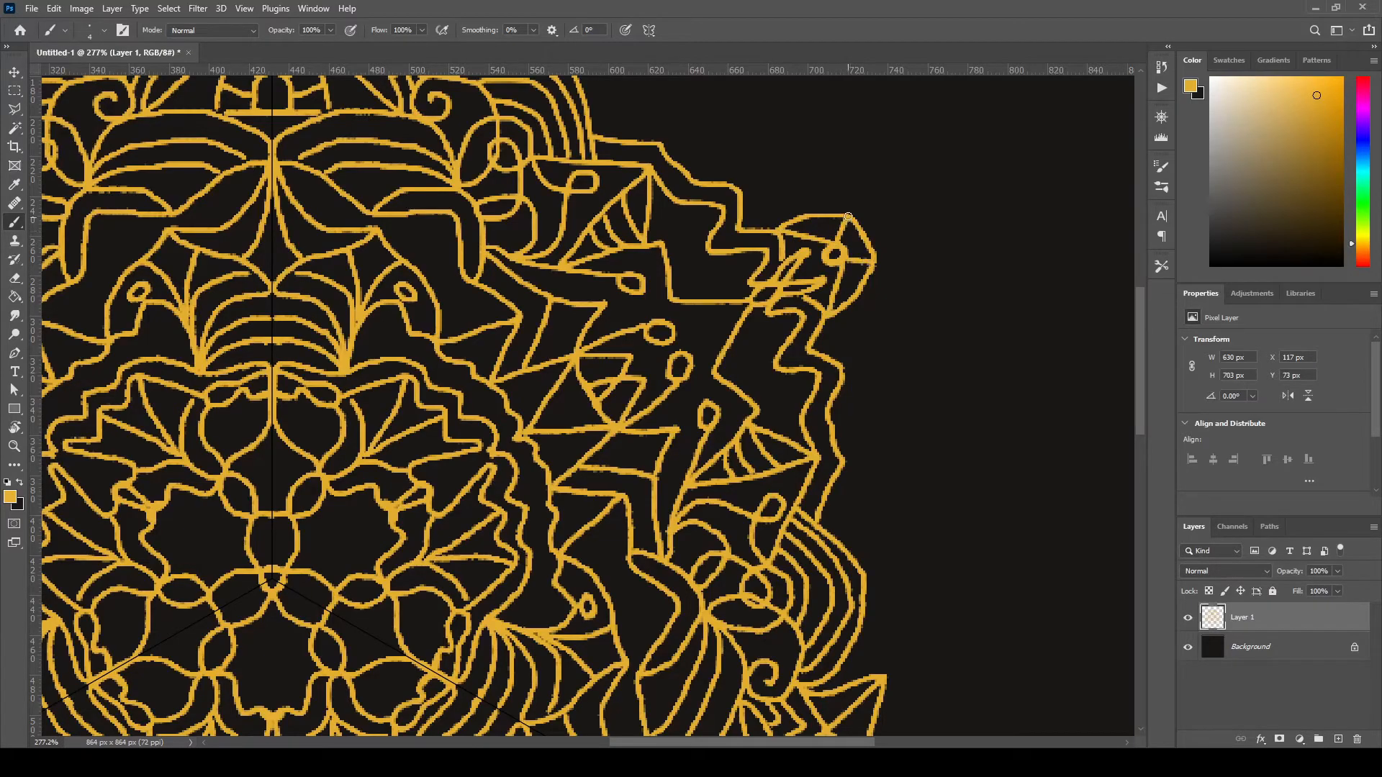
- Paint three nested arcs beside each corner hood and a pointed tip beyond it, about 651 by 735 px overall
mouse_move(739, 225)
left_mouse_down()
mouse_move(781, 200)
mouse_move(847, 208)
left_mouse_up()
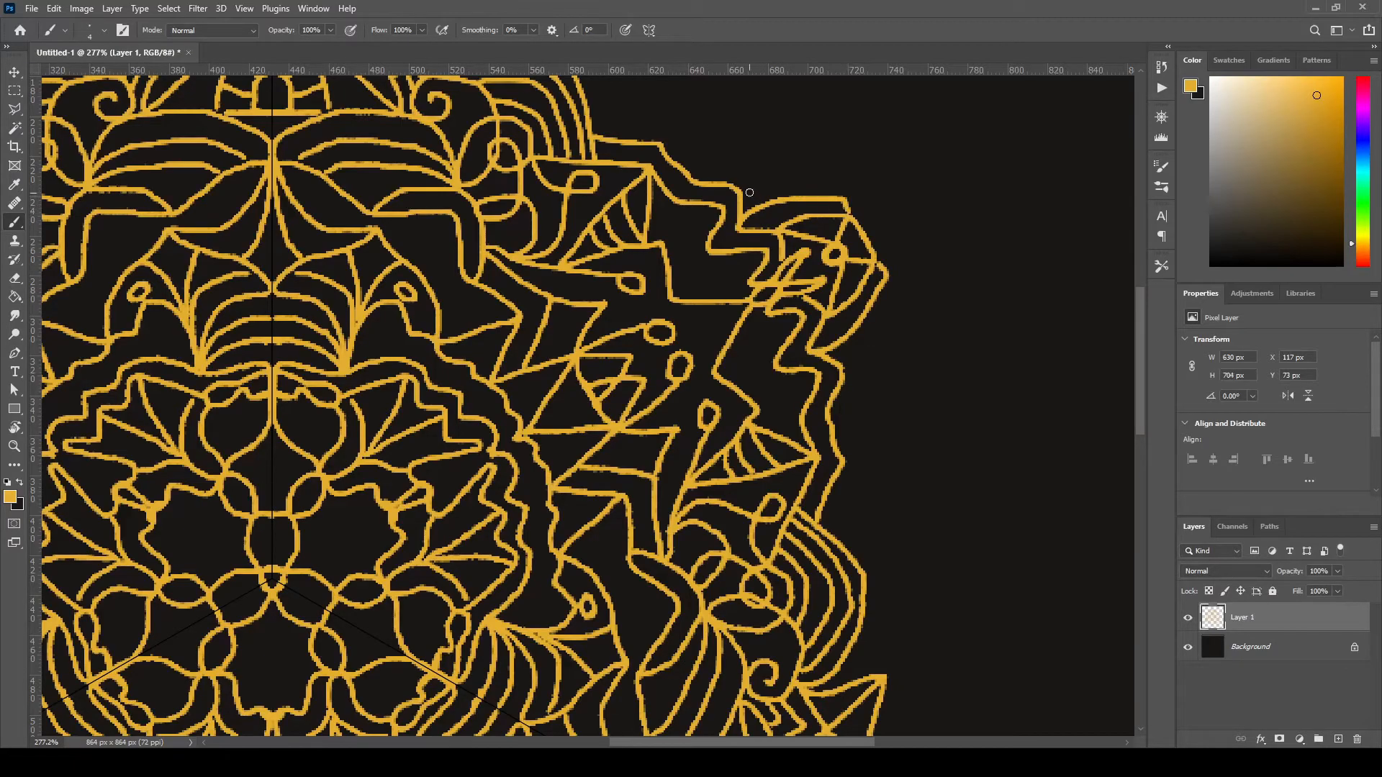
left_click_drag(734, 187, 844, 194)
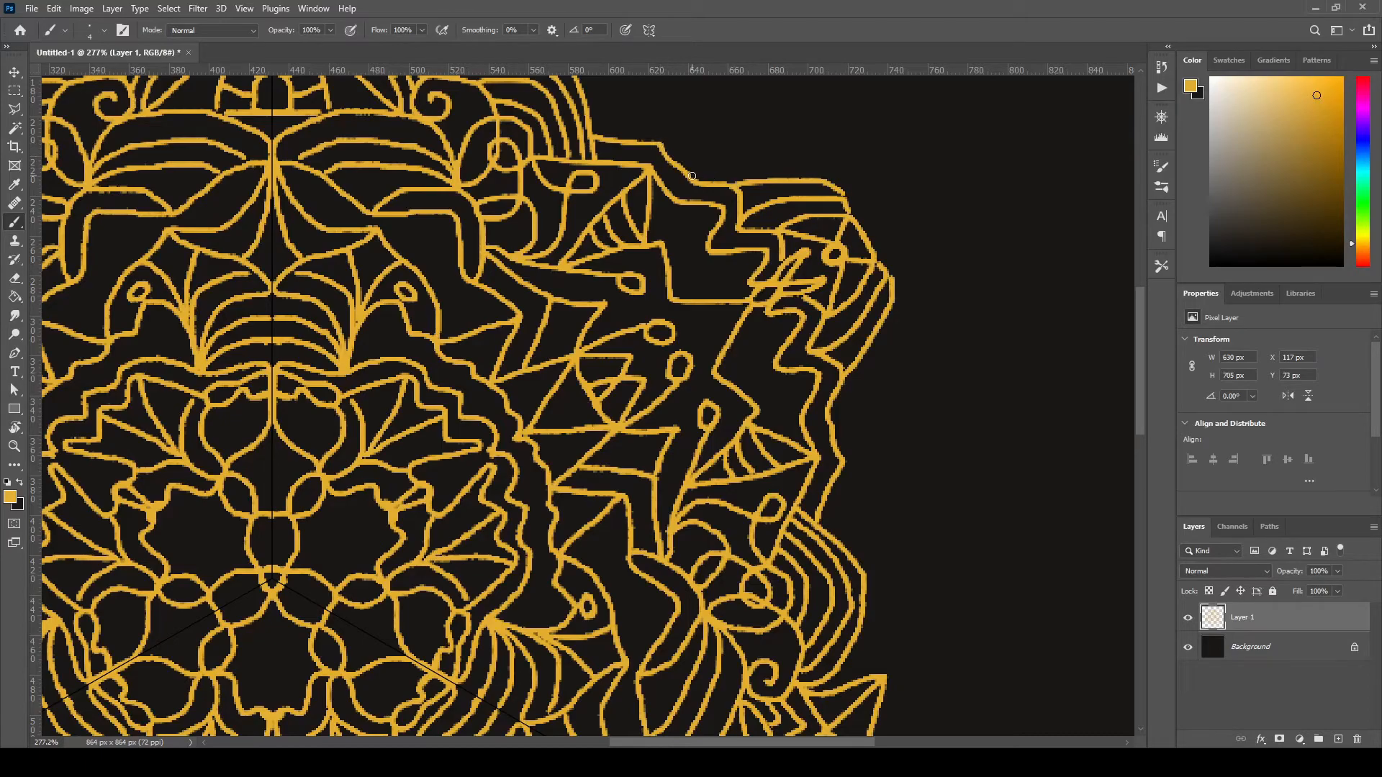
mouse_move(692, 178)
left_mouse_down()
mouse_move(800, 162)
mouse_move(842, 177)
mouse_move(850, 216)
mouse_move(911, 207)
left_mouse_up()
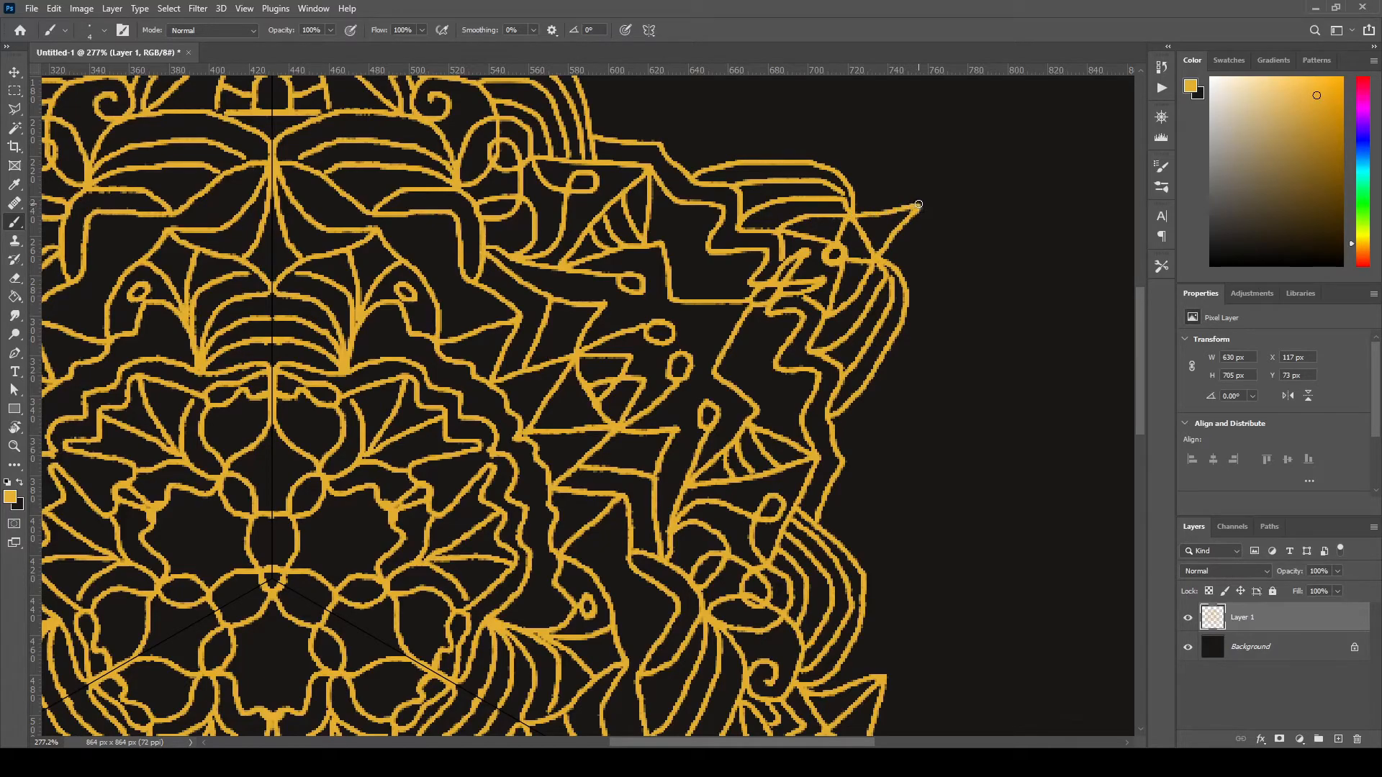
- Examine the whole mandala and its outer edge for gaps and balance between the towers and corner tips
scroll(919, 204, "down", 10)
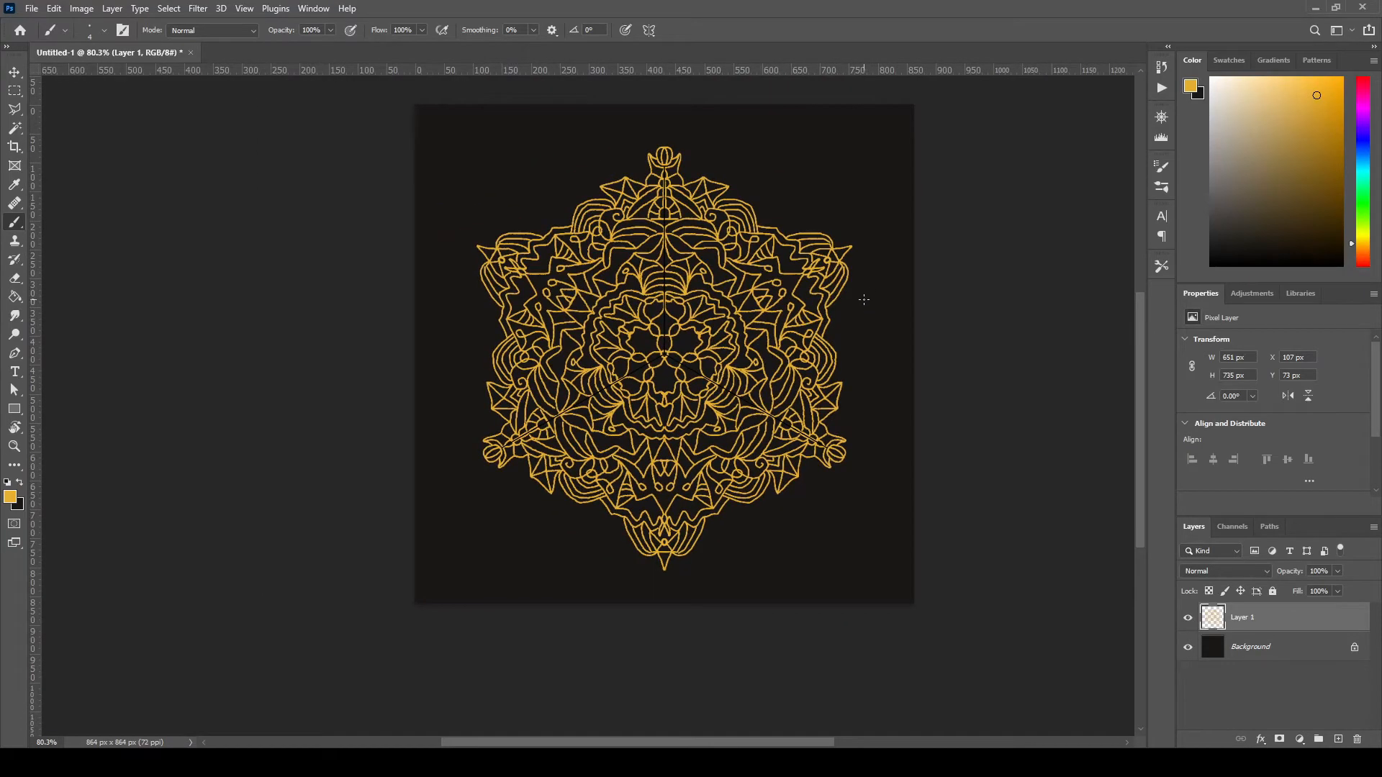
scroll(852, 309, "down", 1)
scroll(834, 305, "up", 4)
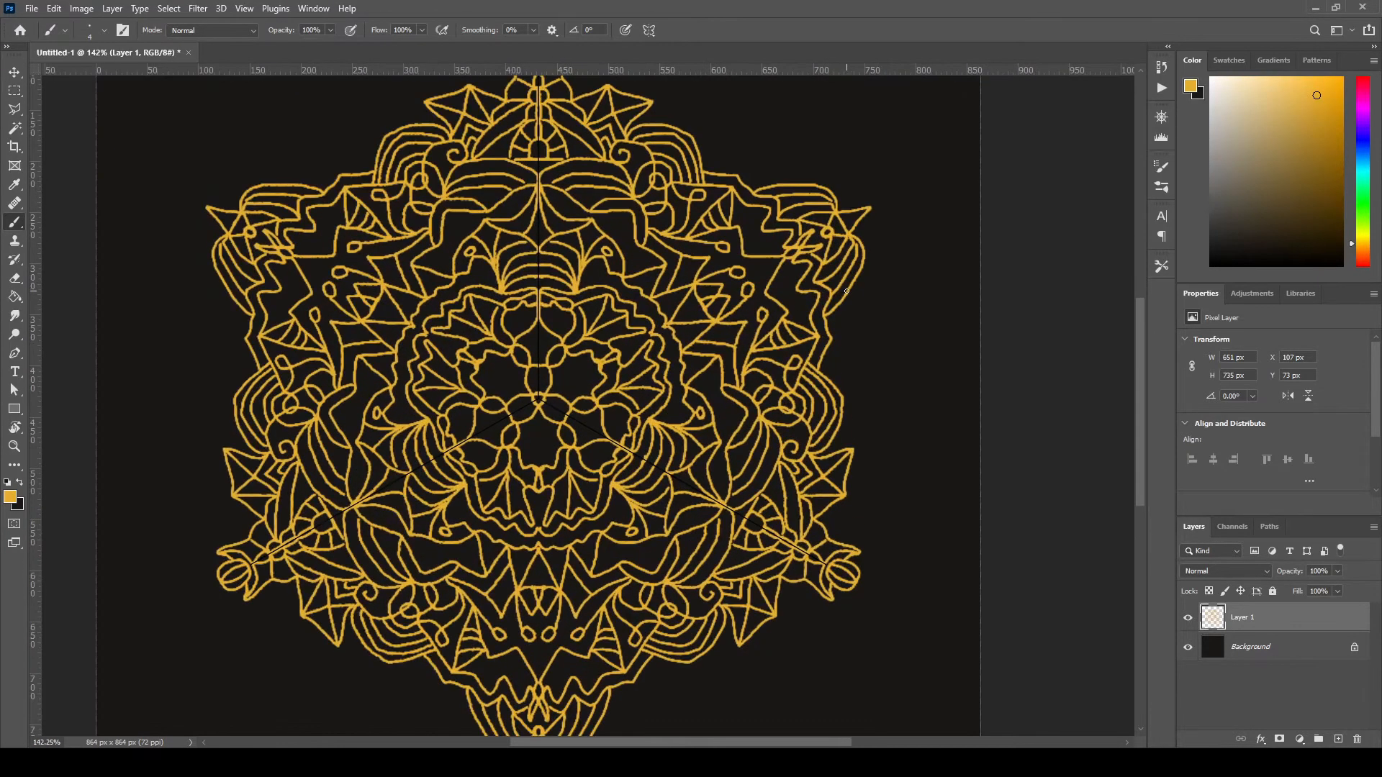
scroll(862, 335, "up", 2)
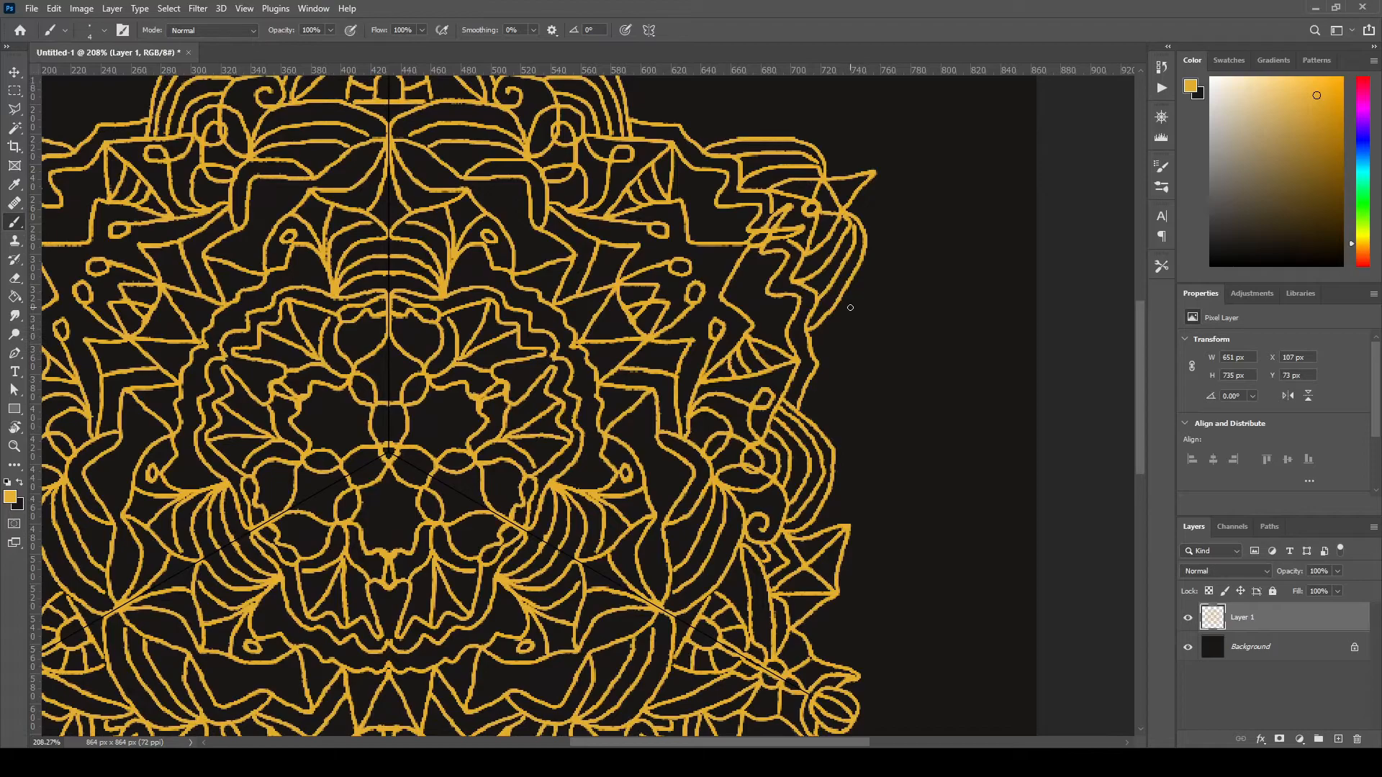
scroll(854, 308, "down", 4)
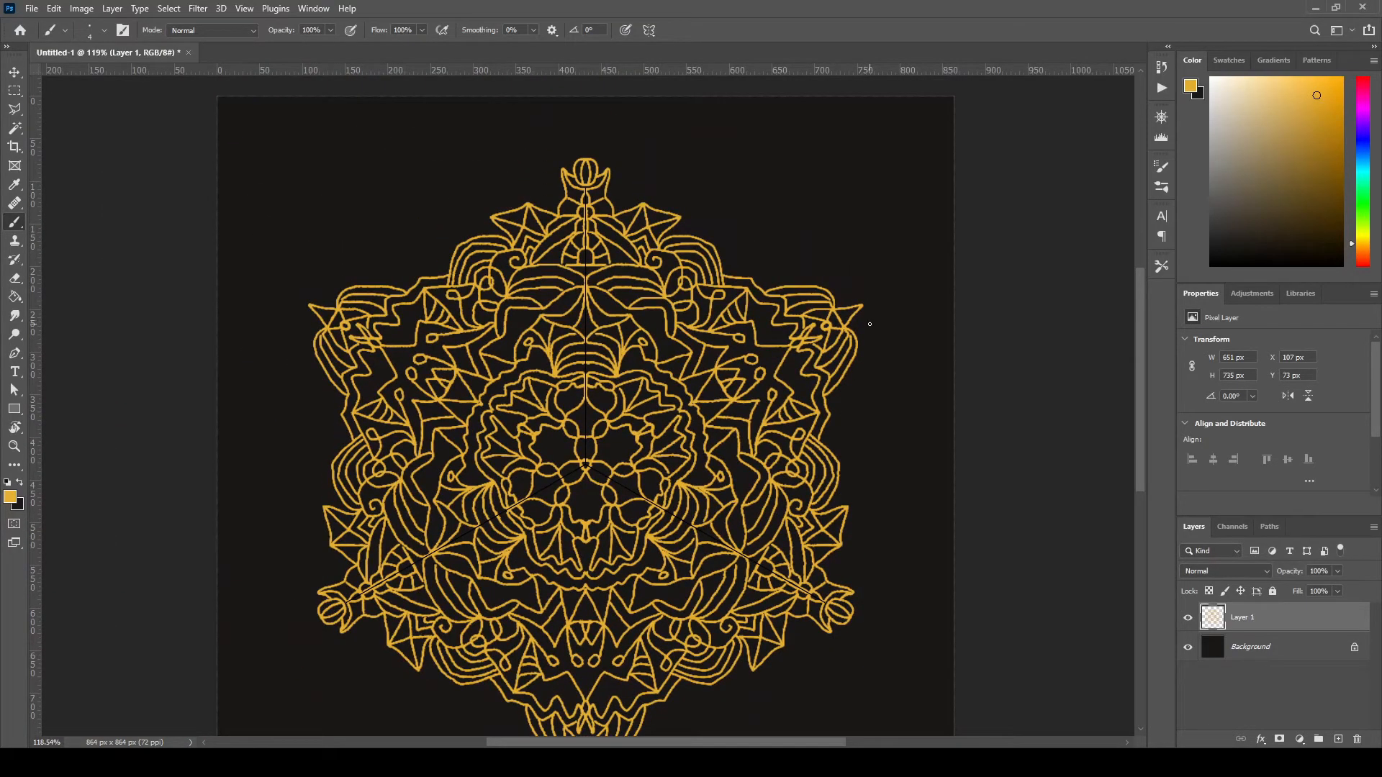
scroll(870, 324, "down", 2)
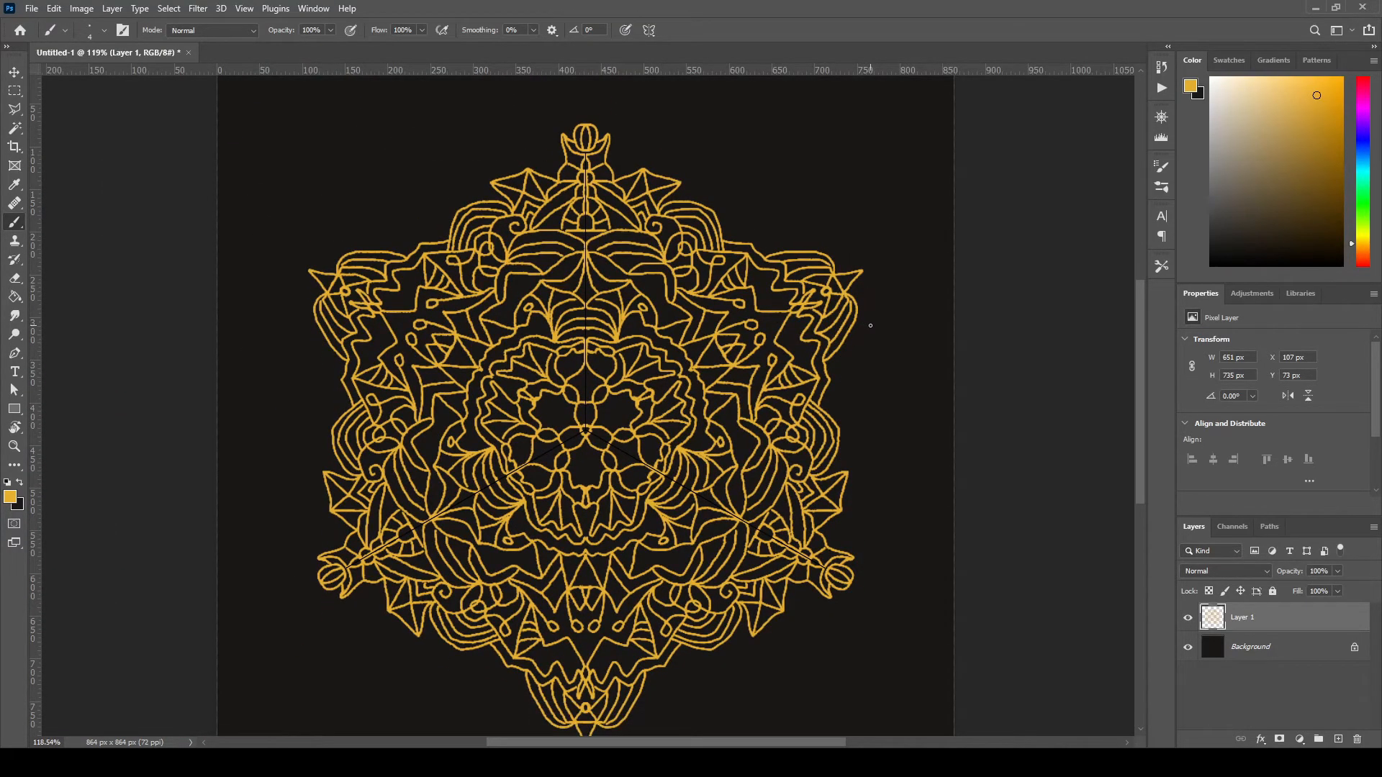
scroll(869, 361, "down", 3)
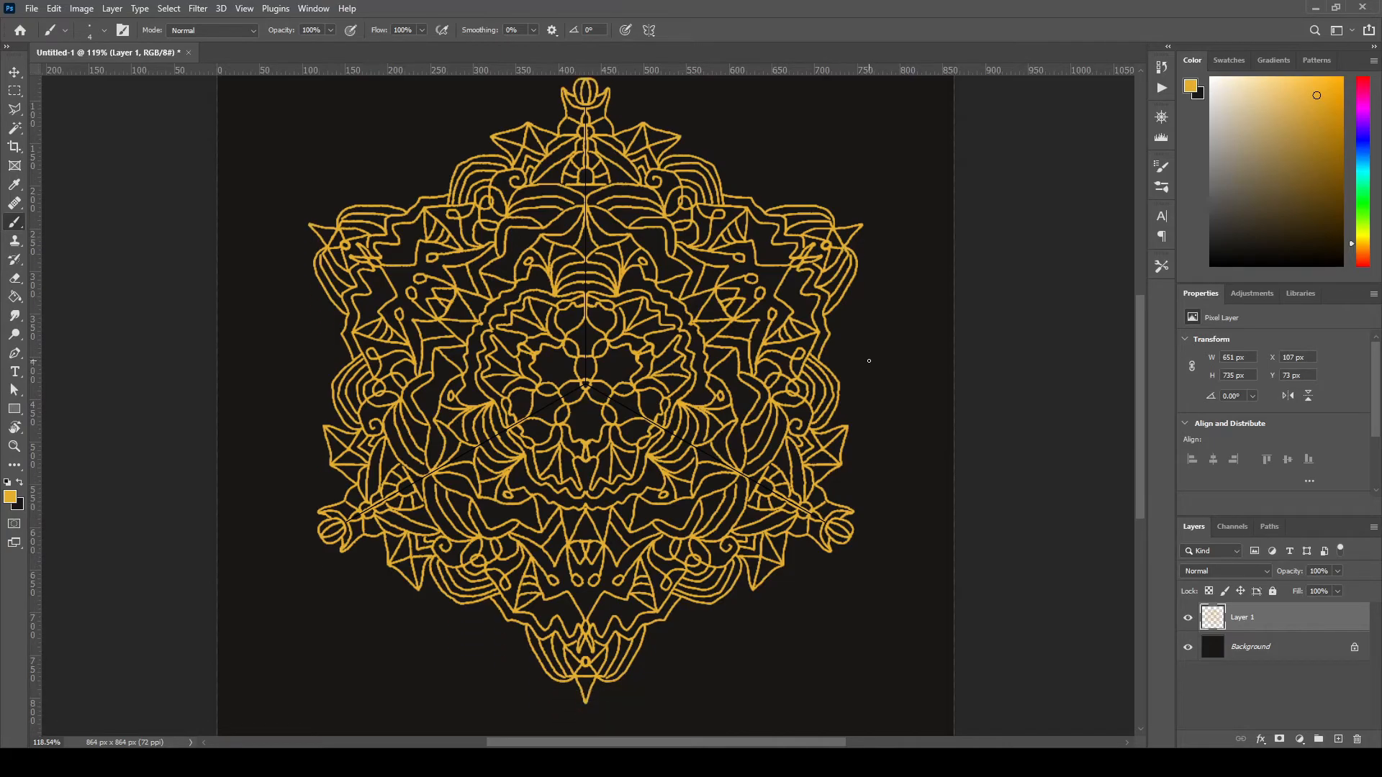
scroll(869, 361, "up", 1)
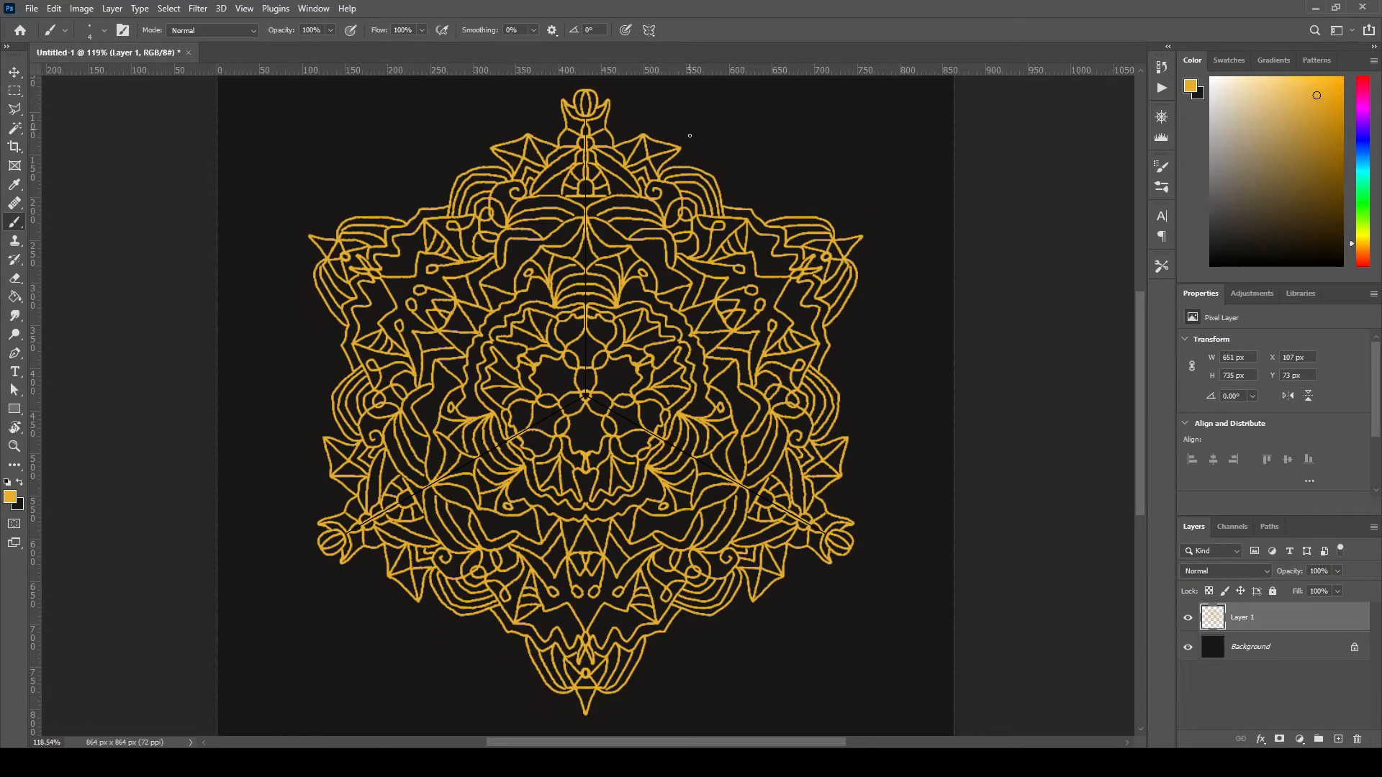
scroll(690, 131, "up", 2)
scroll(704, 174, "up", 5)
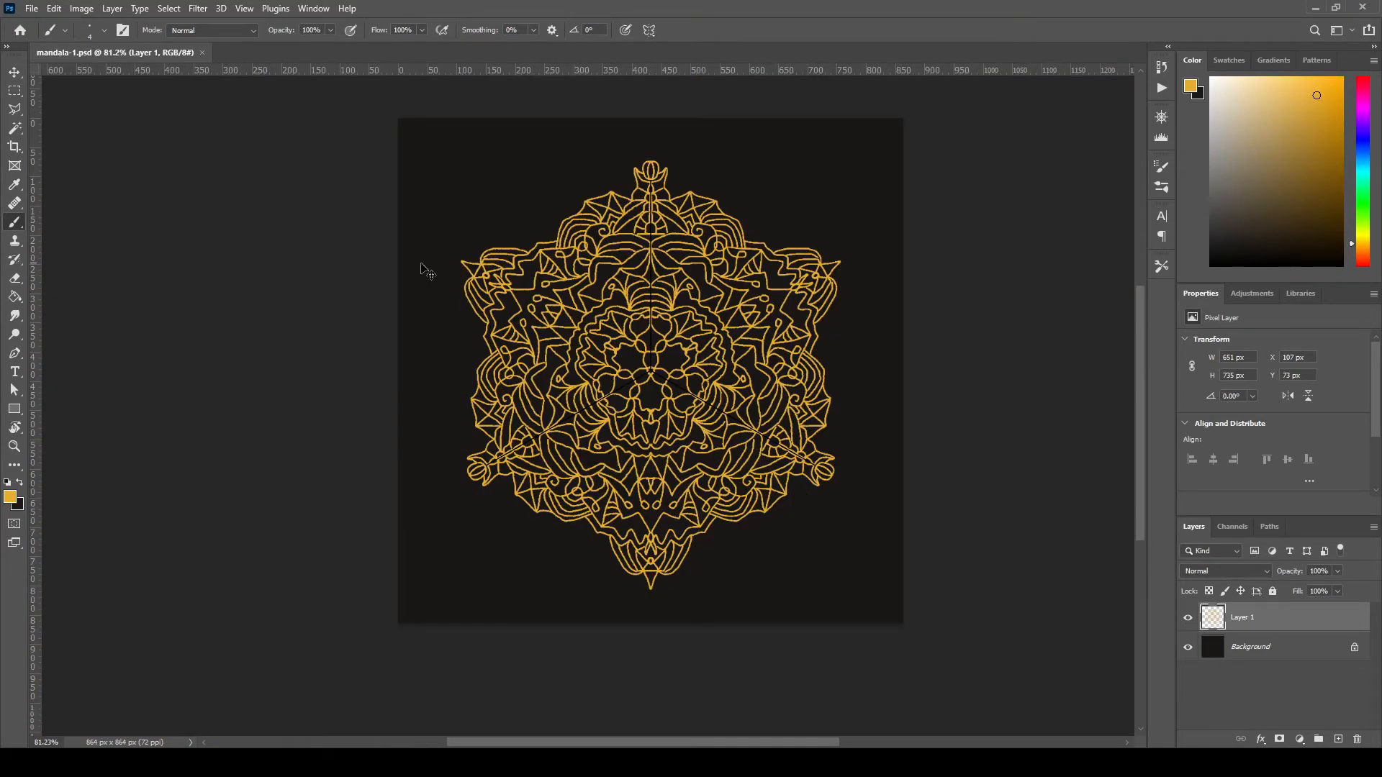
- Switch to the Move tool and deselect the mandala layer
left_click(13, 74)
left_click(89, 143)
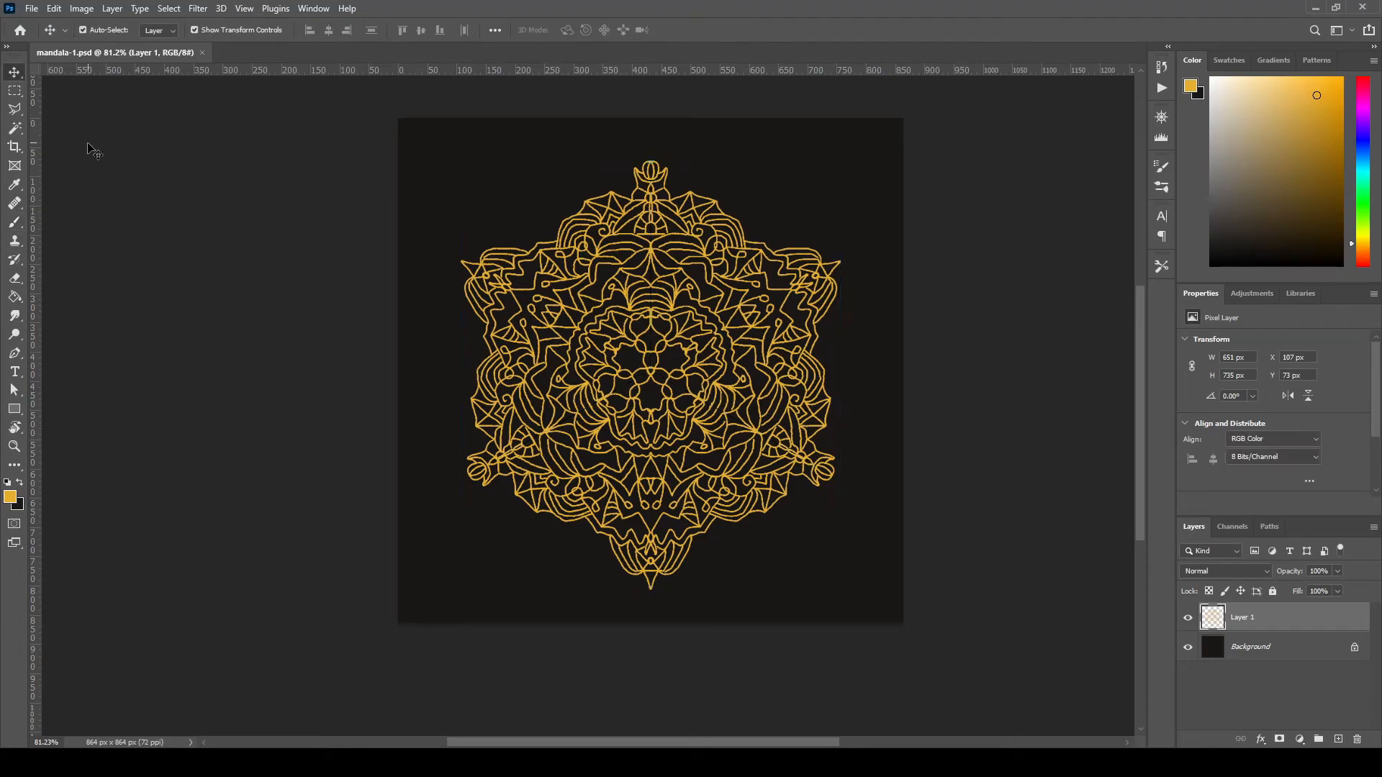
scroll(681, 324, "up", 2)
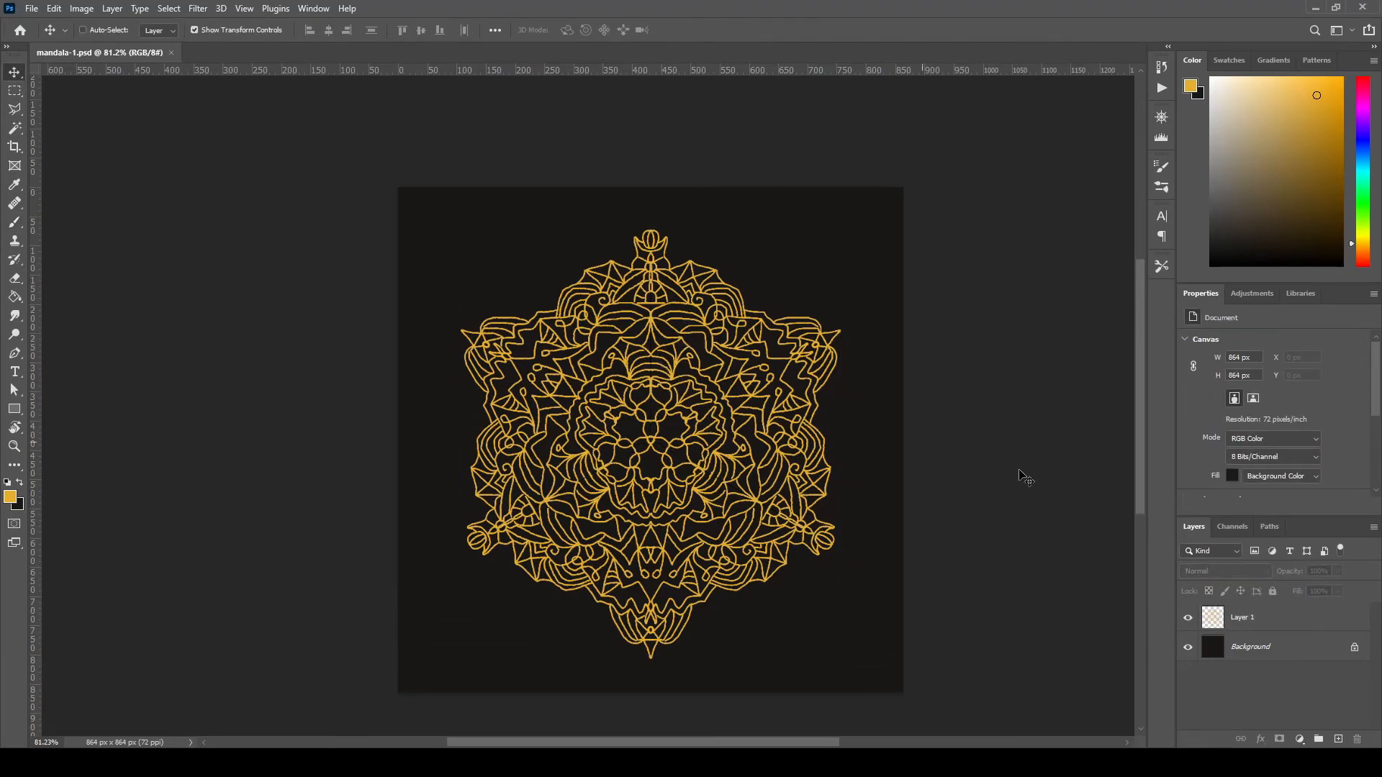
- Hide and restore Layer 1 to compare the canvas with and without the mandala, and inspect the line work closely
left_click(1187, 617)
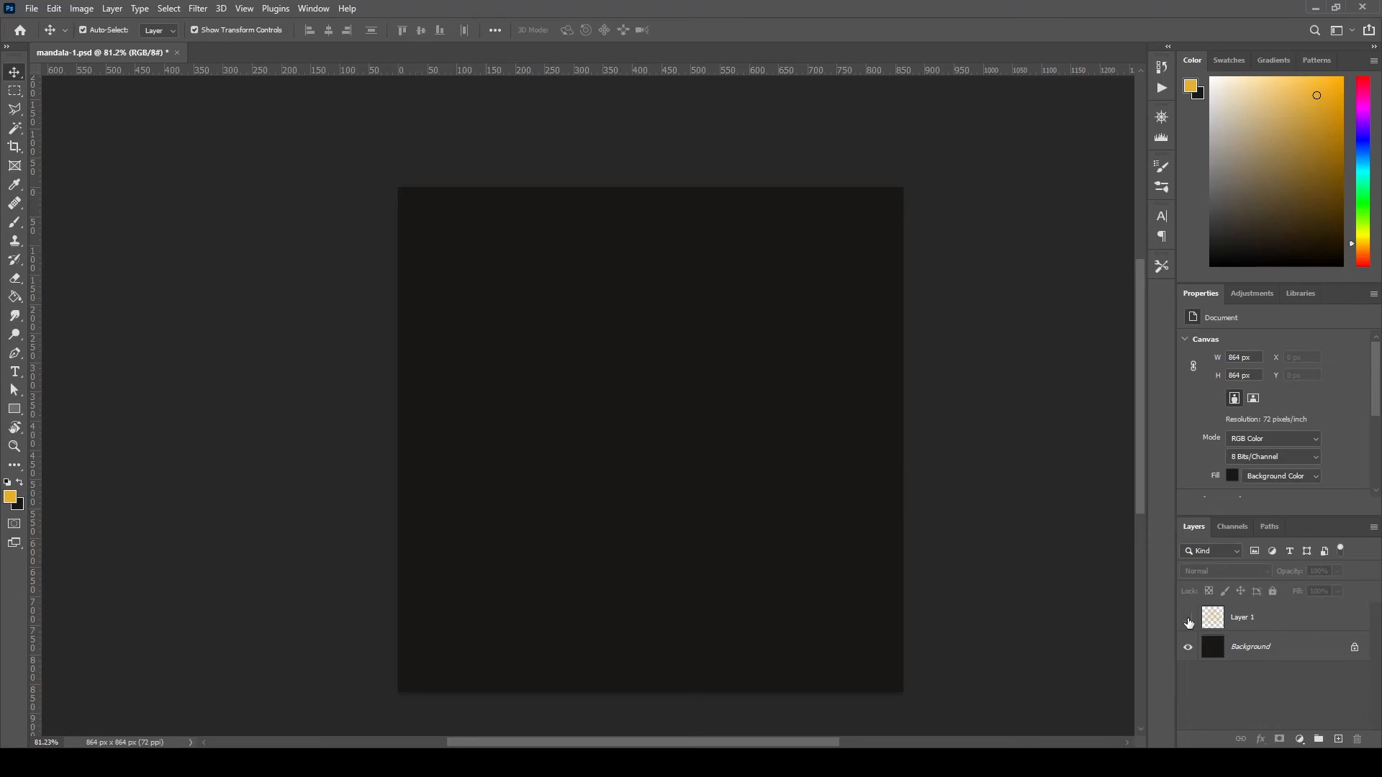
left_click(1188, 618)
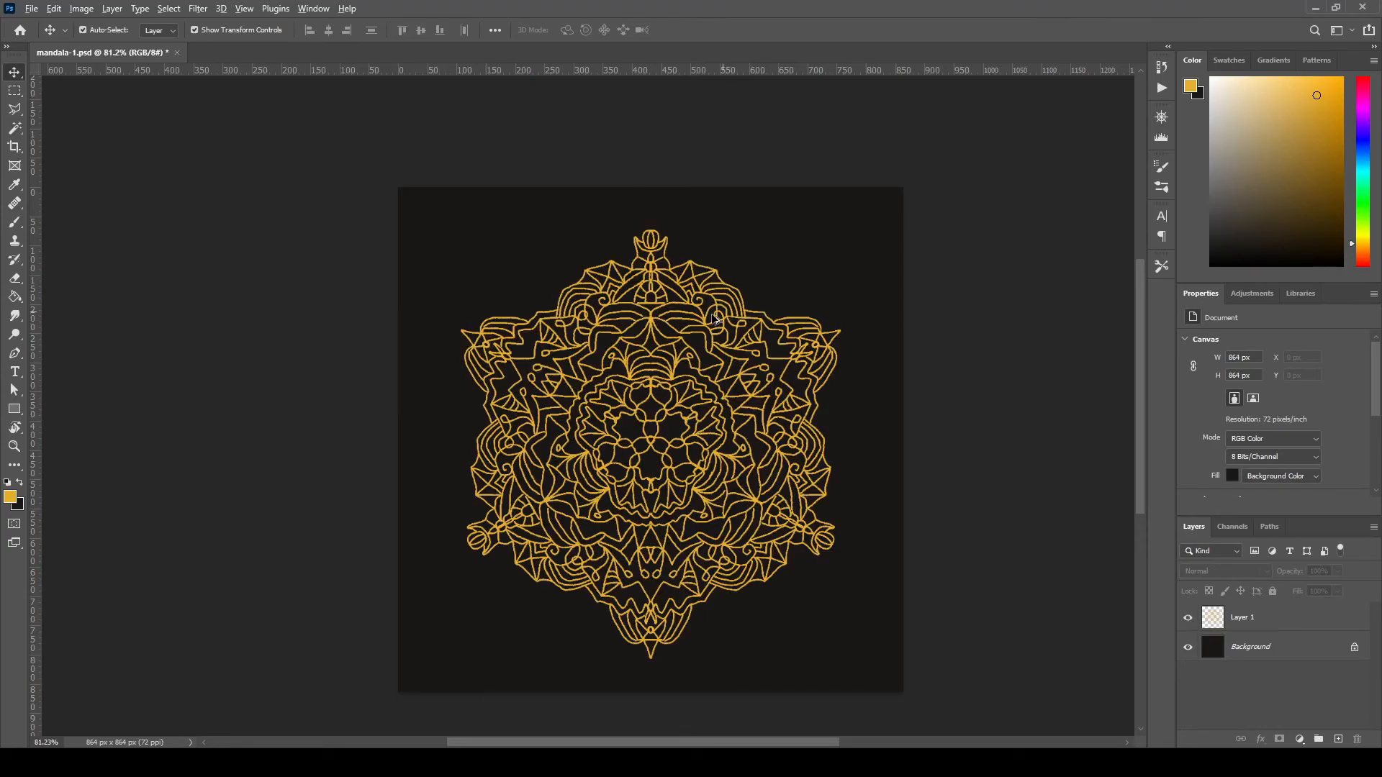
scroll(677, 439, "up", 5)
scroll(668, 260, "down", 5)
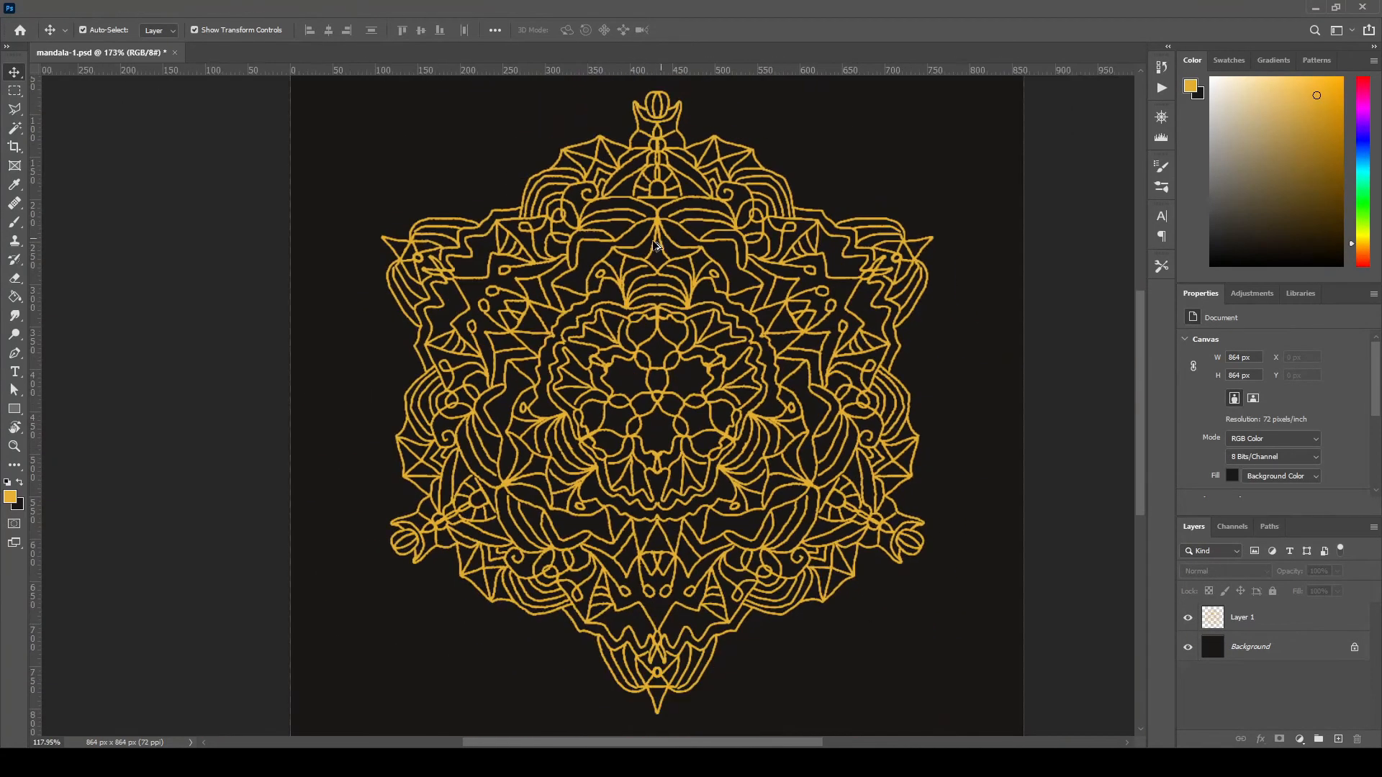
- Check the mandala against transparency by hiding and restoring the Background layer
left_click(1188, 648)
scroll(664, 322, "up", 2)
scroll(654, 313, "down", 3)
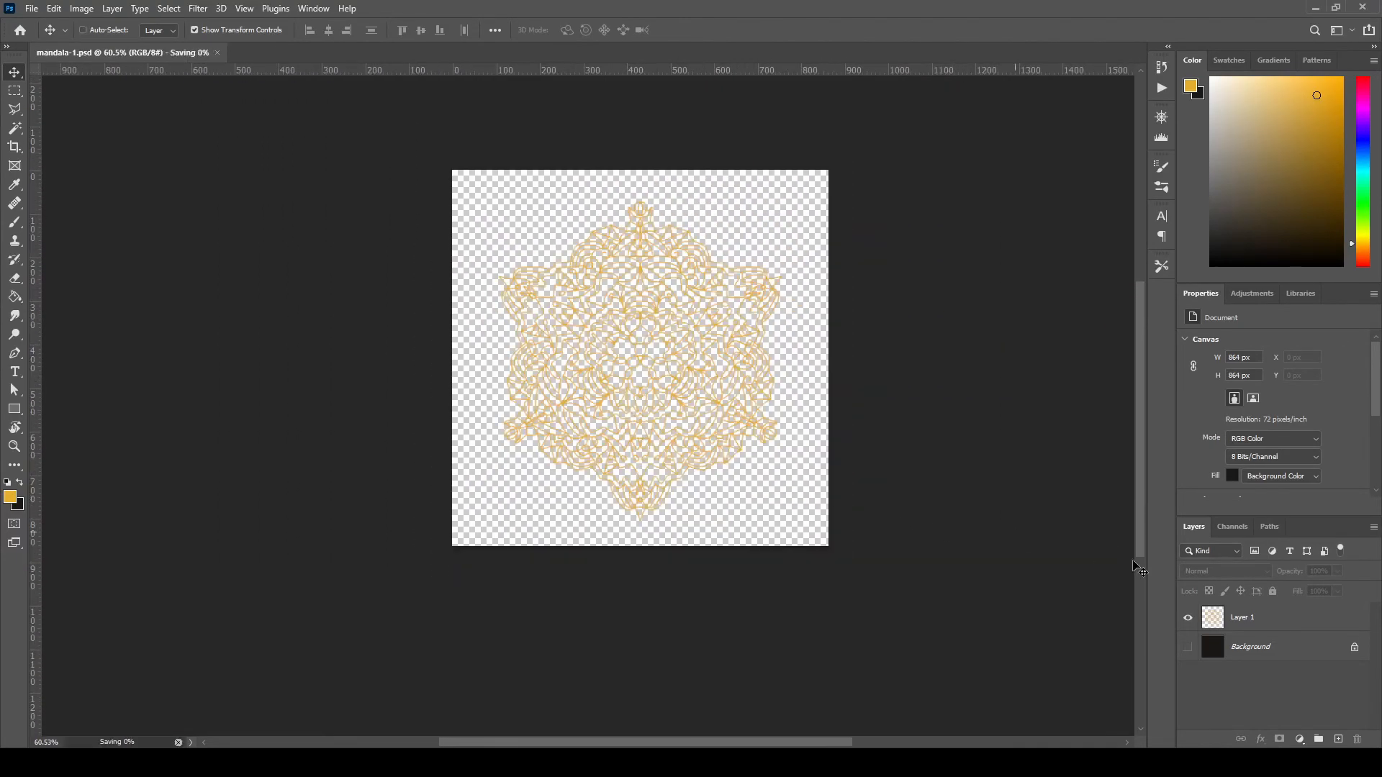
left_click(1188, 647)
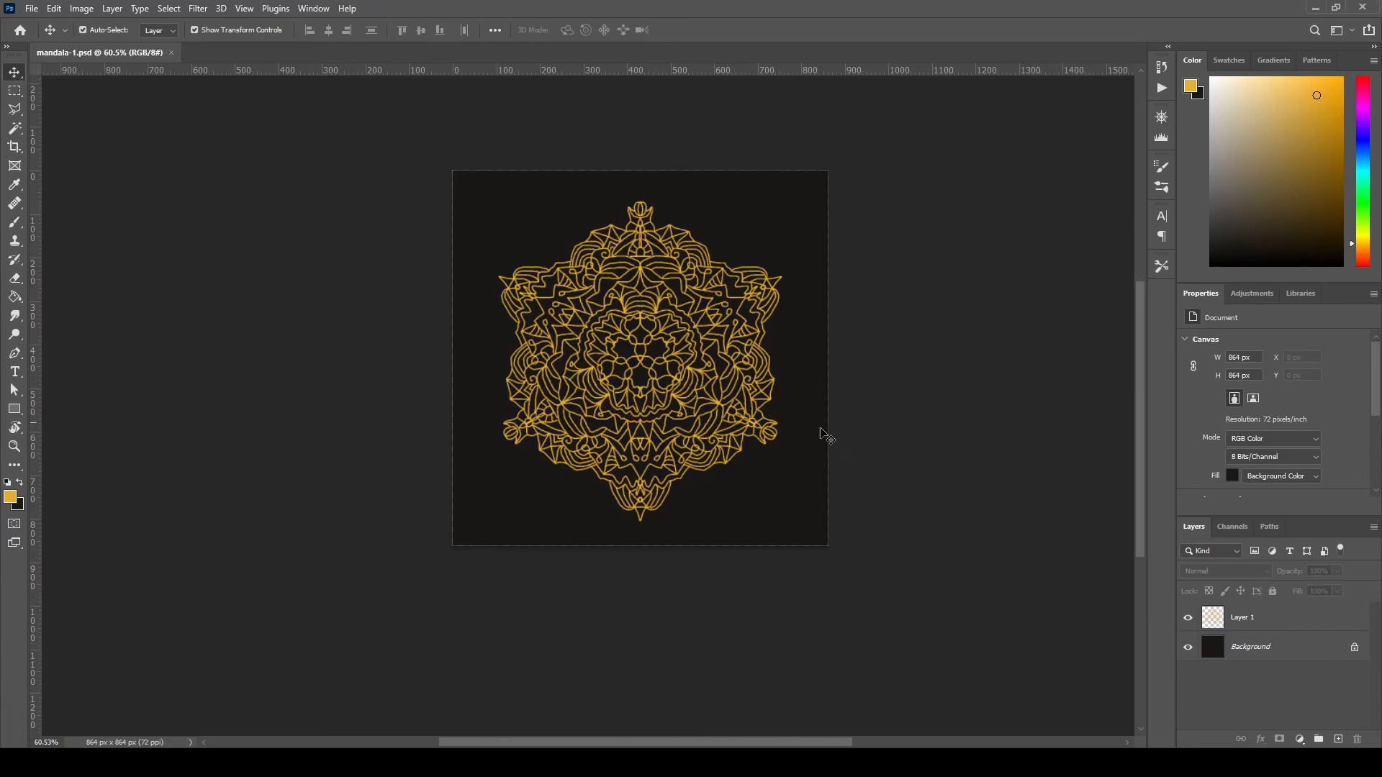